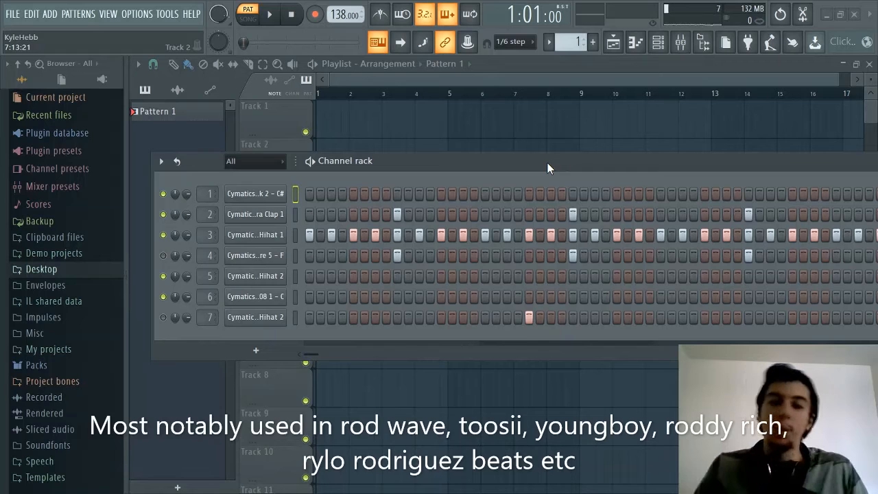
pyautogui.moveTo(546, 162); pyautogui.dragTo(542, 178)
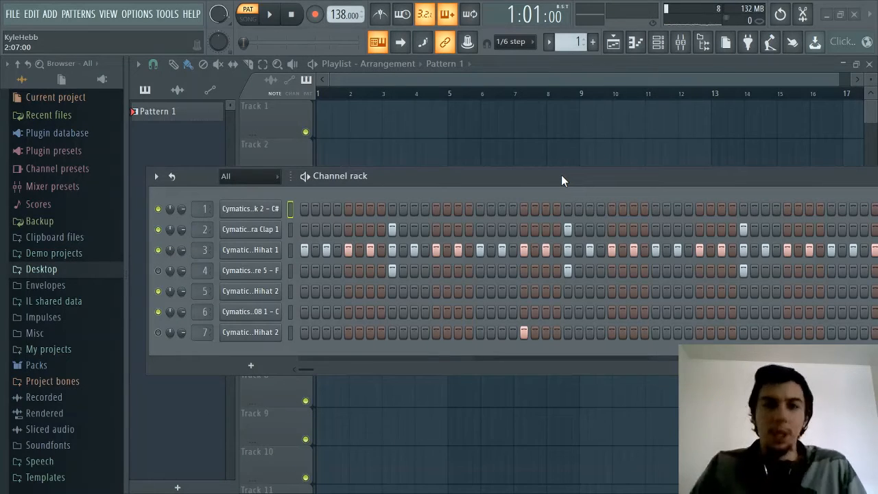
pyautogui.moveTo(561, 175); pyautogui.dragTo(557, 163)
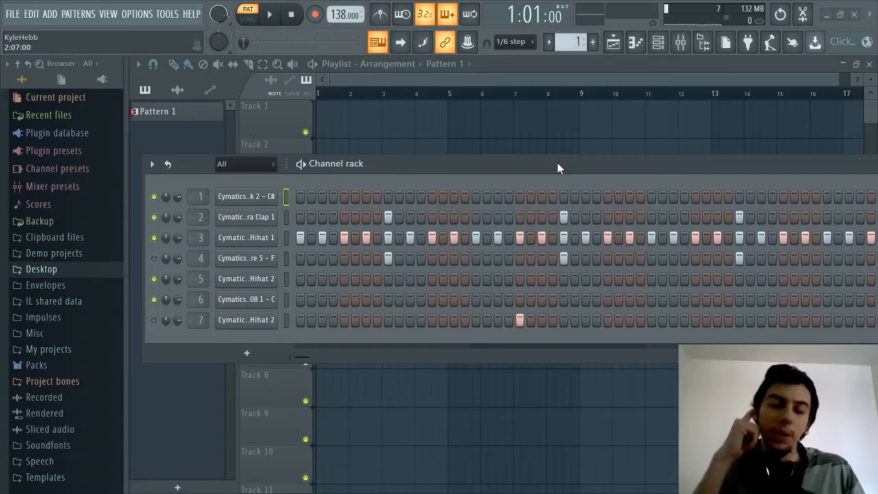
pyautogui.moveTo(557, 163); pyautogui.dragTo(543, 164)
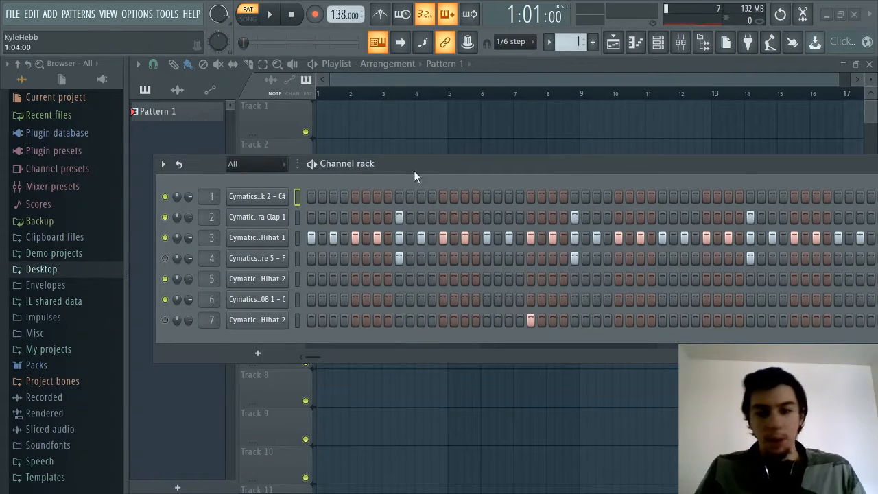
pyautogui.moveTo(566, 162); pyautogui.dragTo(561, 158)
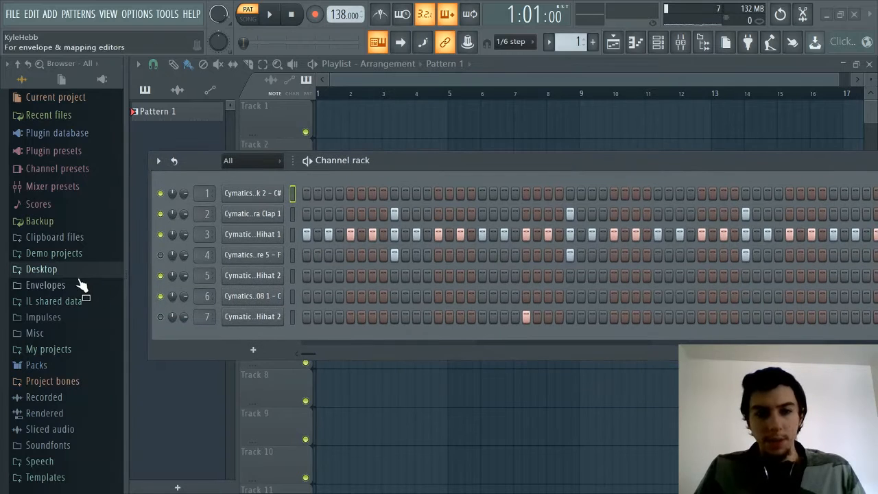
# Add the Classical Acoustic guitar from the Instruments pack to the channel rack, routed to mixer track 8
pyautogui.click(36, 366)
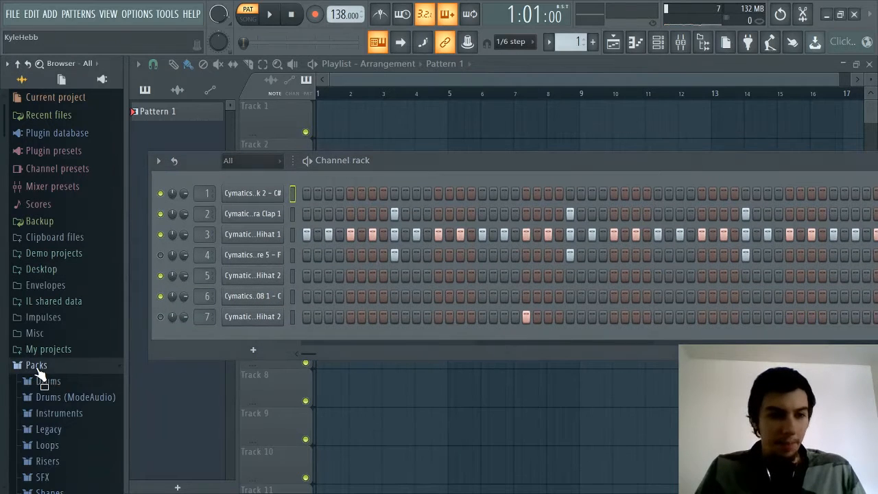
pyautogui.scroll(-4, 41, 368)
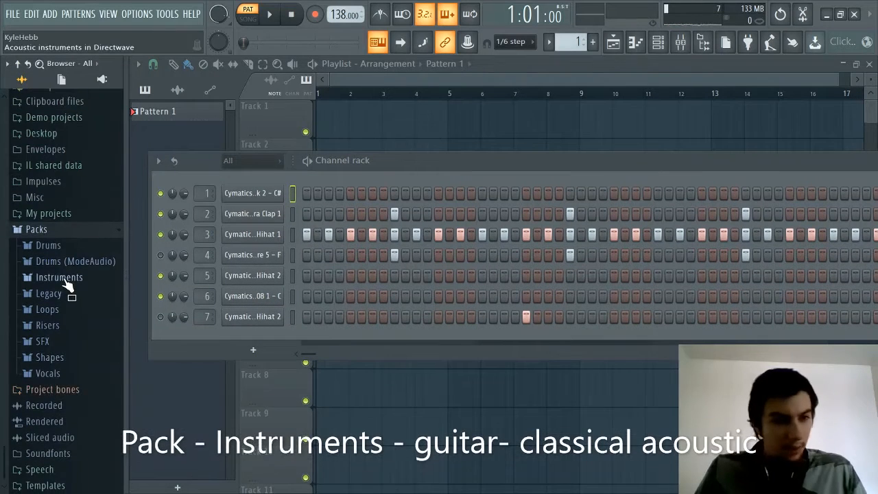
pyautogui.click(59, 277)
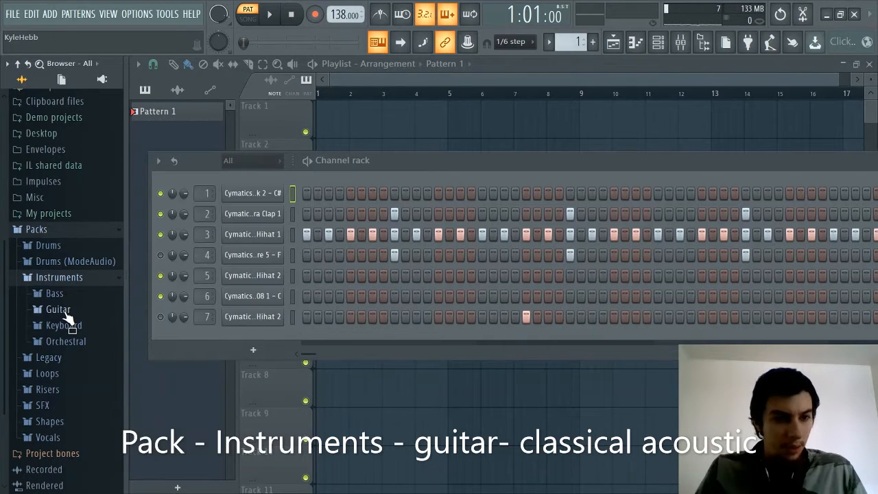
pyautogui.click(66, 312)
pyautogui.scroll(-2, 69, 345)
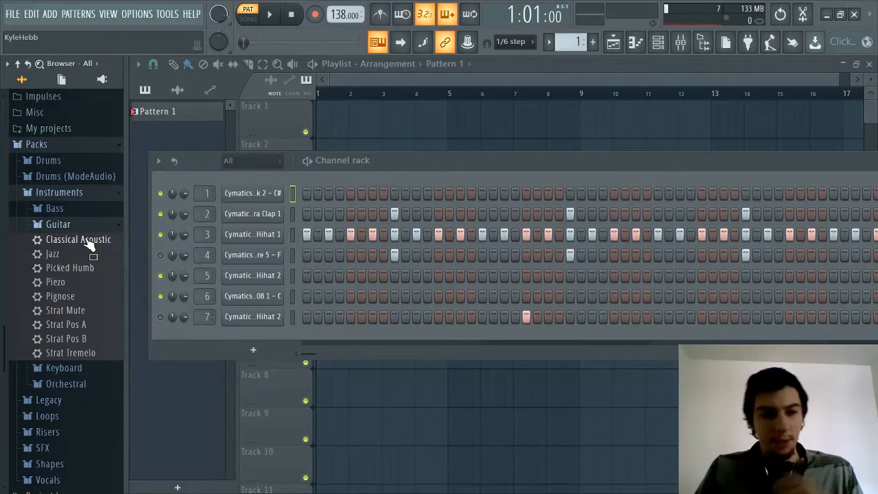
pyautogui.moveTo(88, 242); pyautogui.dragTo(251, 335)
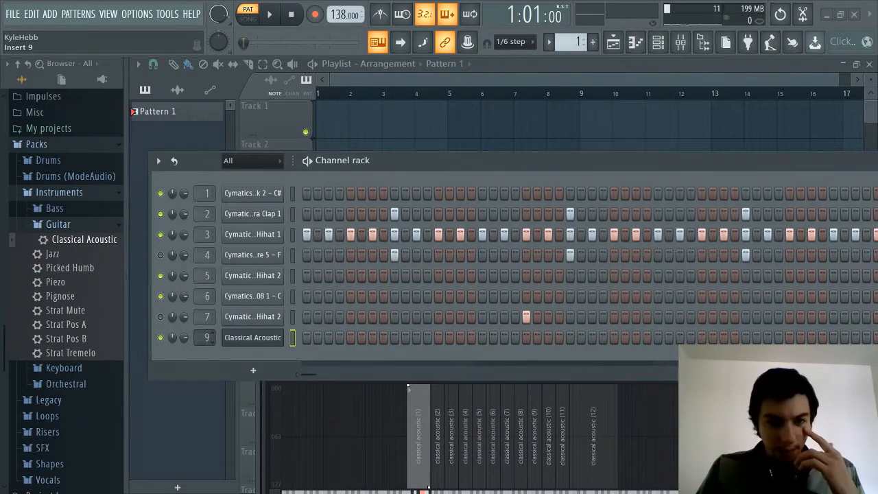
pyautogui.click(658, 43)
pyautogui.click(659, 44)
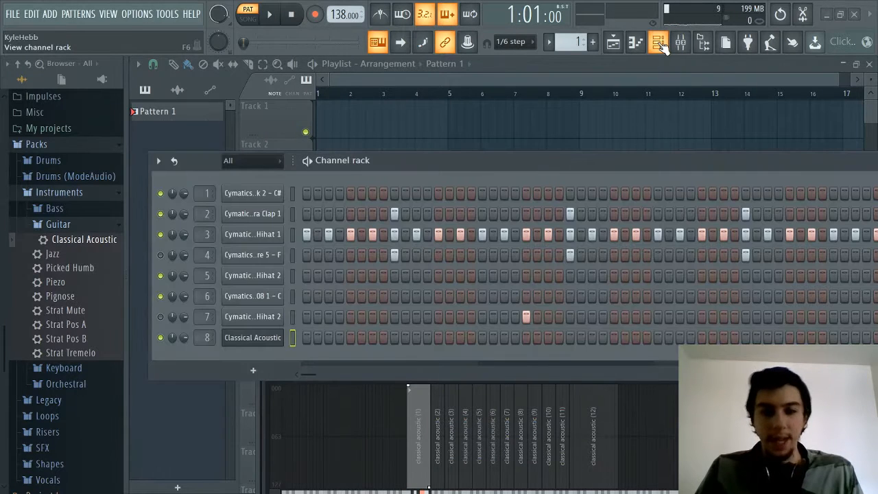
pyautogui.moveTo(574, 160); pyautogui.dragTo(573, 155)
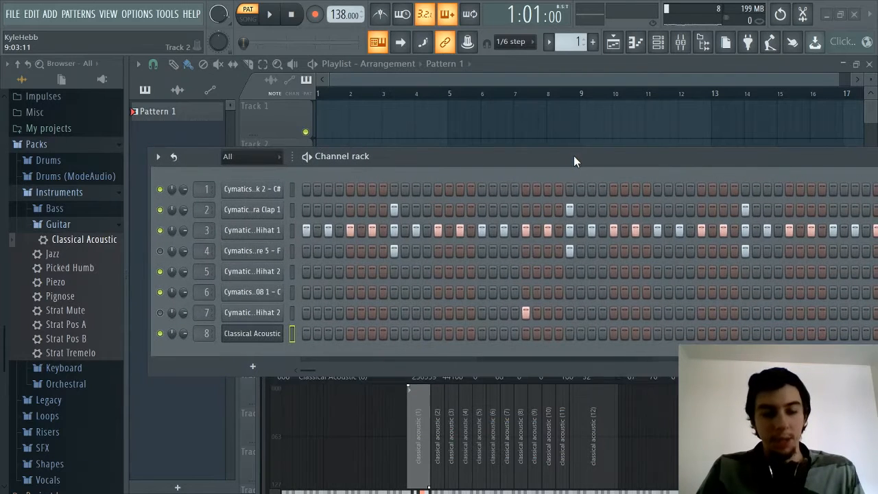
# Open the piano roll of the Classical Acoustic channel and place a note at the start of bar 1
pyautogui.click(636, 42)
pyautogui.click(657, 42)
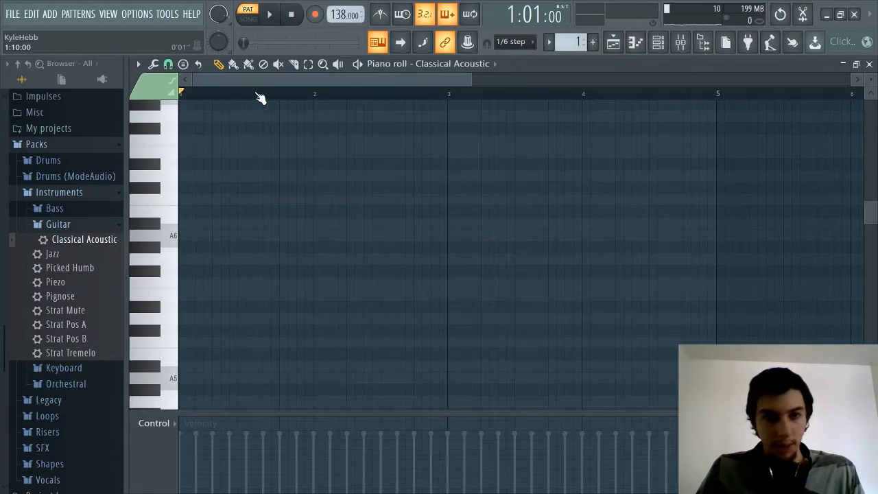
pyautogui.scroll(2, 257, 84)
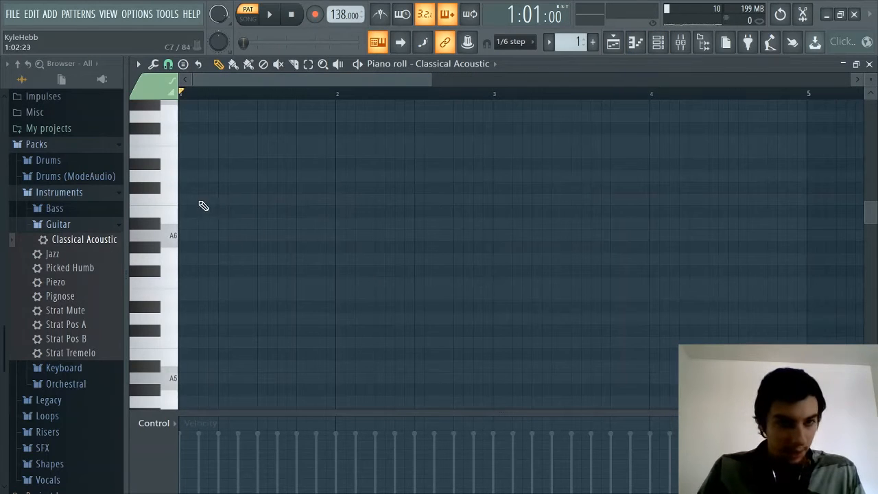
pyautogui.scroll(-2, 217, 250)
pyautogui.click(181, 342)
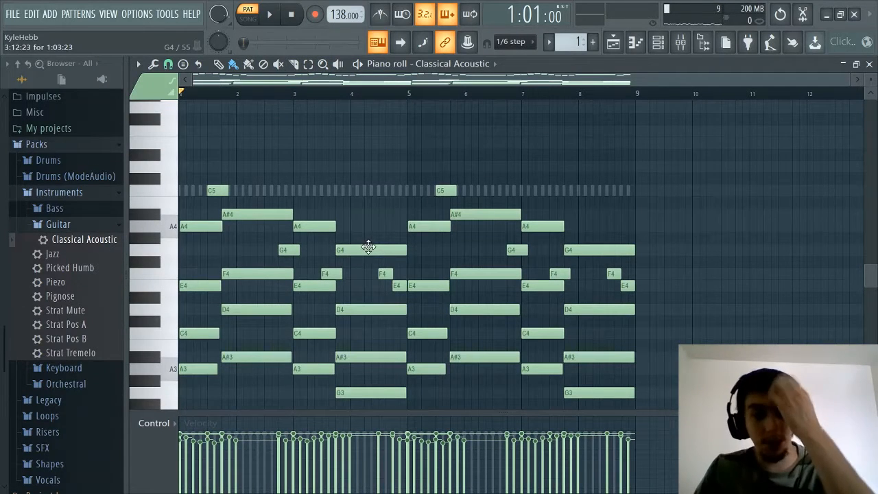
# Examine the guitar's notes and the settings of Fruity parametric EQ 2, Fruity Reeverb 2 and Soundgoodizer on mixer insert 8
pyautogui.scroll(-3, 359, 222)
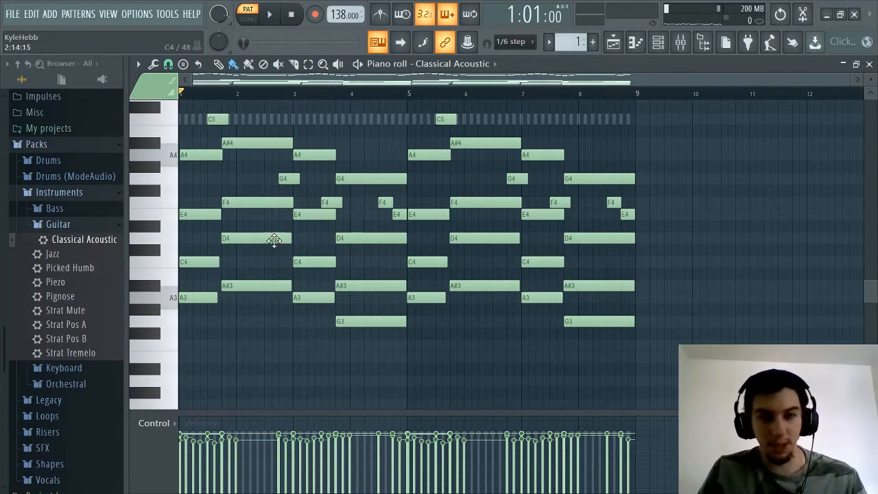
pyautogui.scroll(13, 414, 285)
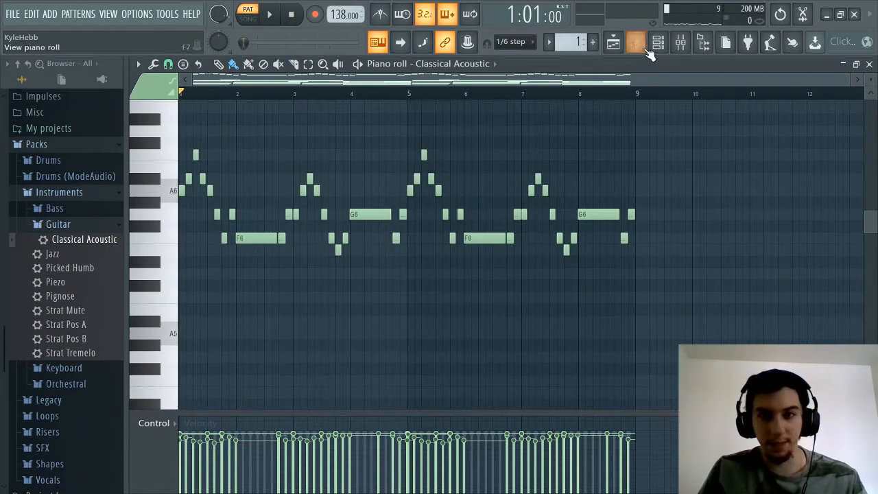
pyautogui.click(680, 43)
pyautogui.click(685, 55)
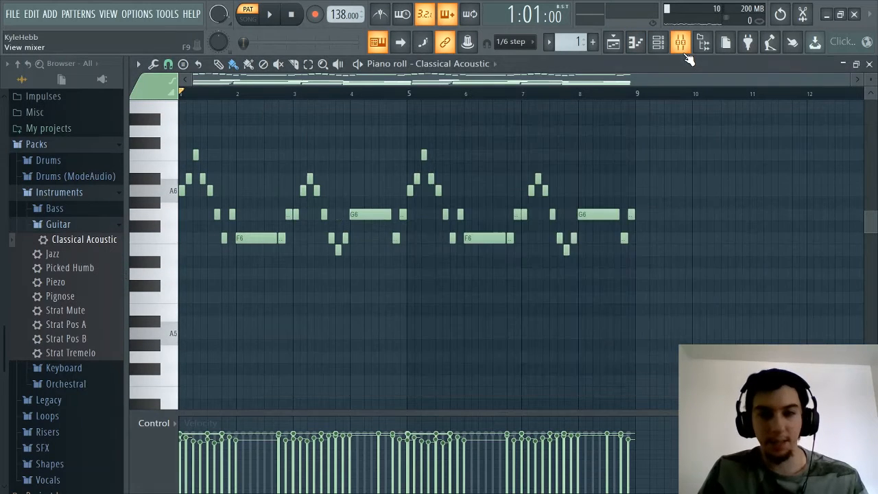
pyautogui.click(685, 55)
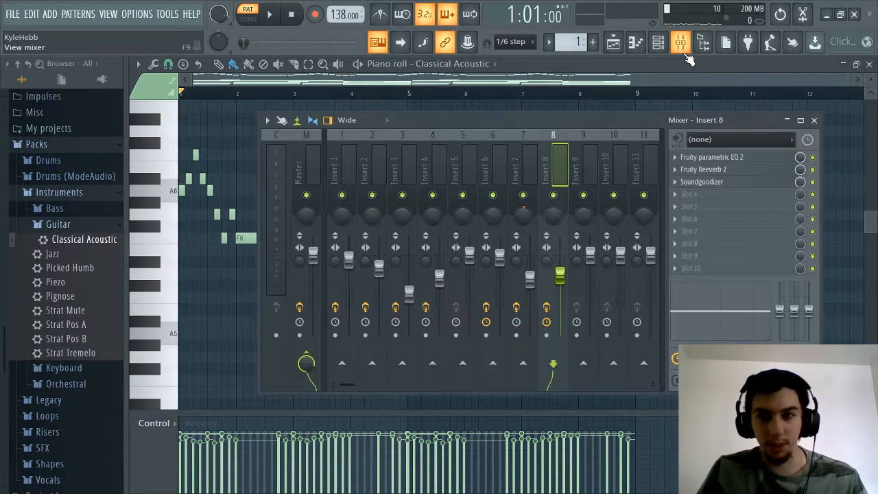
pyautogui.click(703, 158)
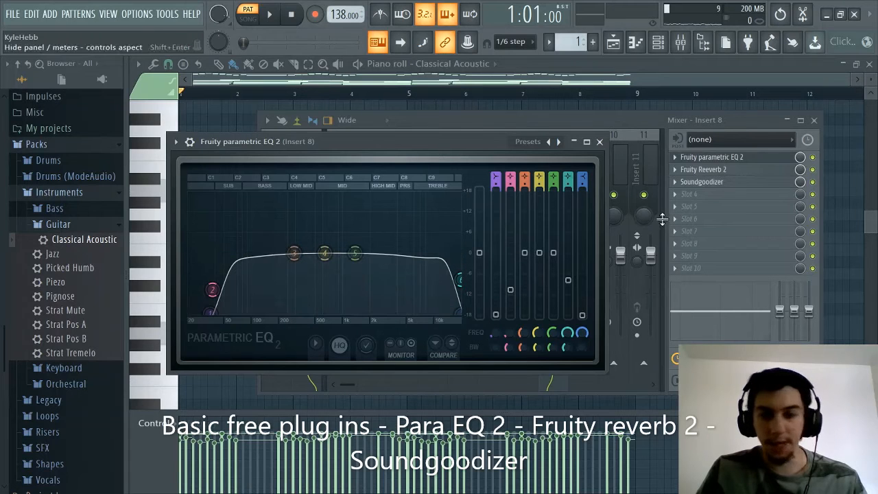
pyautogui.click(704, 171)
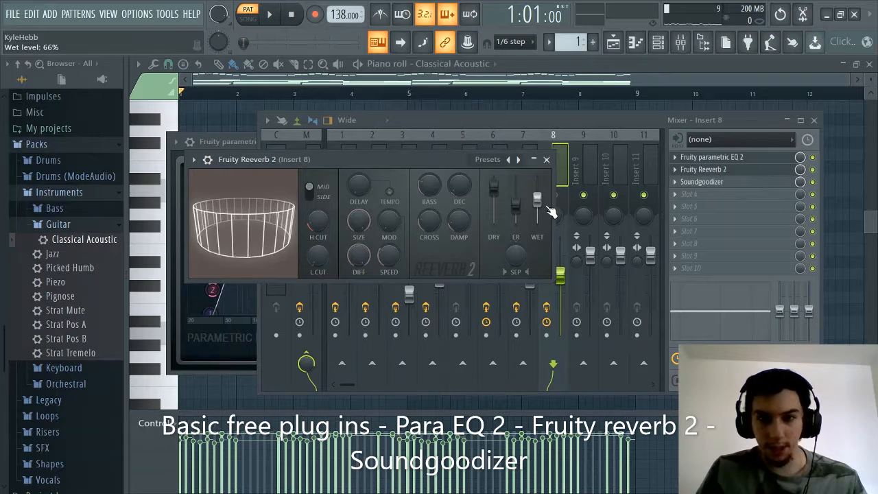
pyautogui.click(707, 183)
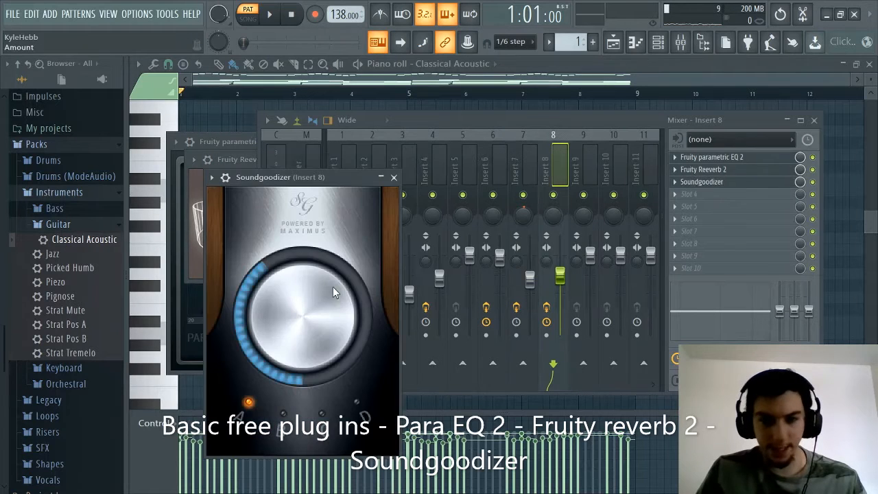
pyautogui.click(394, 177)
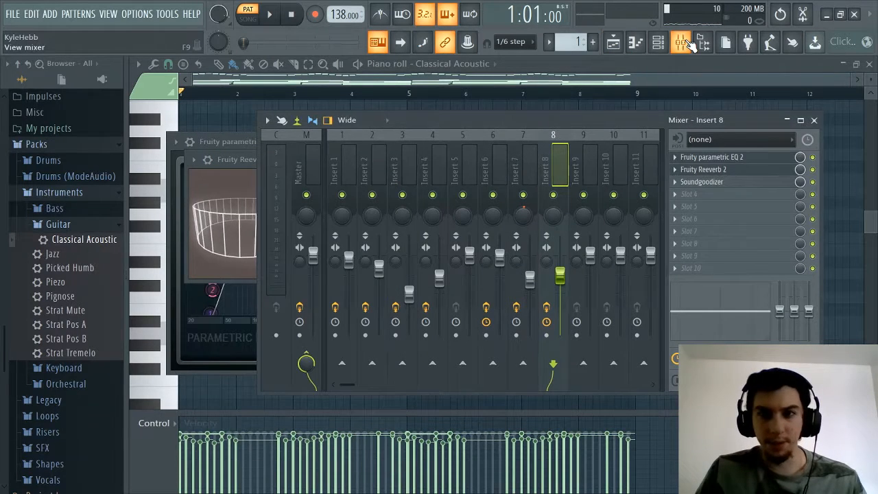
pyautogui.click(657, 42)
pyautogui.click(546, 159)
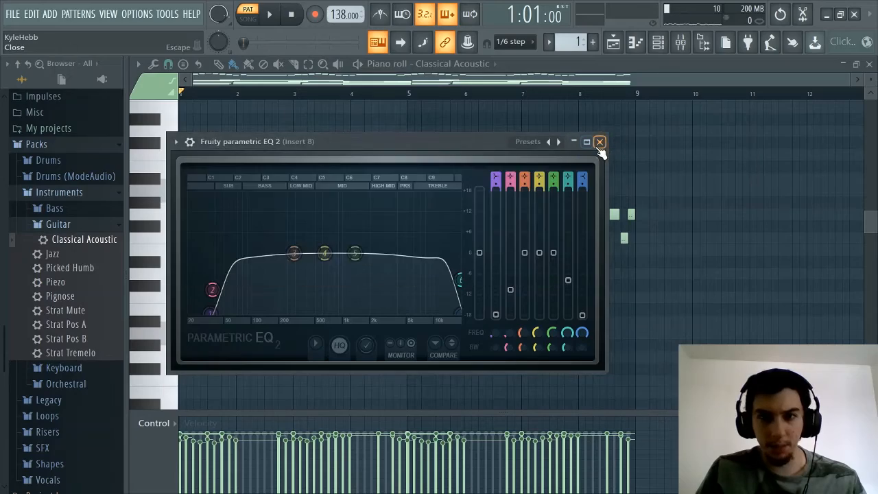
pyautogui.click(600, 142)
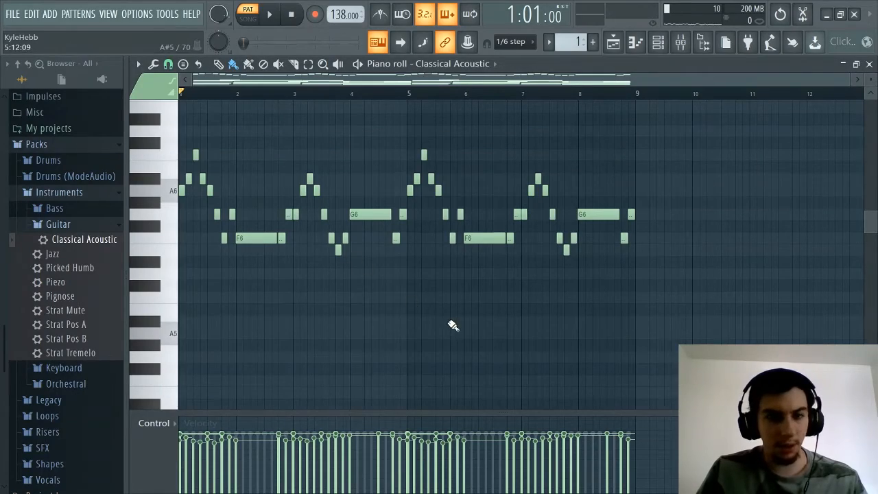
# Play the full guitar pattern once through while following its chords and high melody notes in the piano roll
pyautogui.press('space')
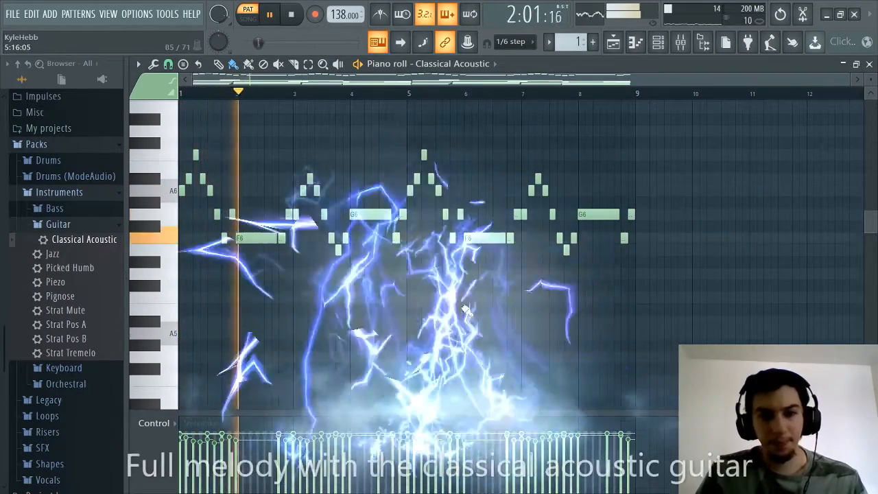
pyautogui.scroll(-8, 468, 295)
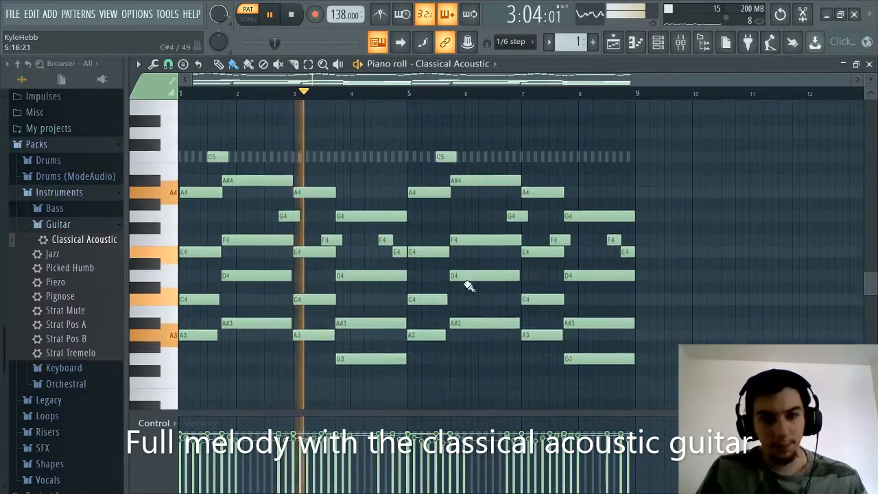
pyautogui.scroll(8, 487, 304)
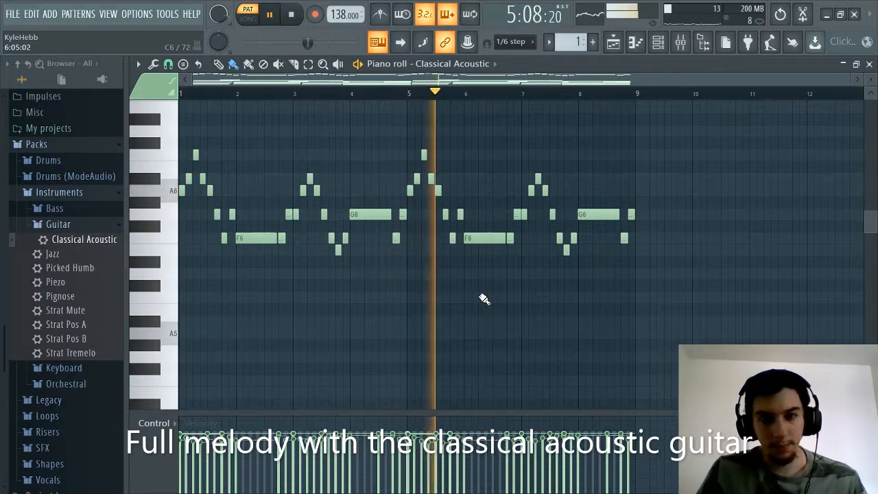
pyautogui.scroll(-8, 484, 300)
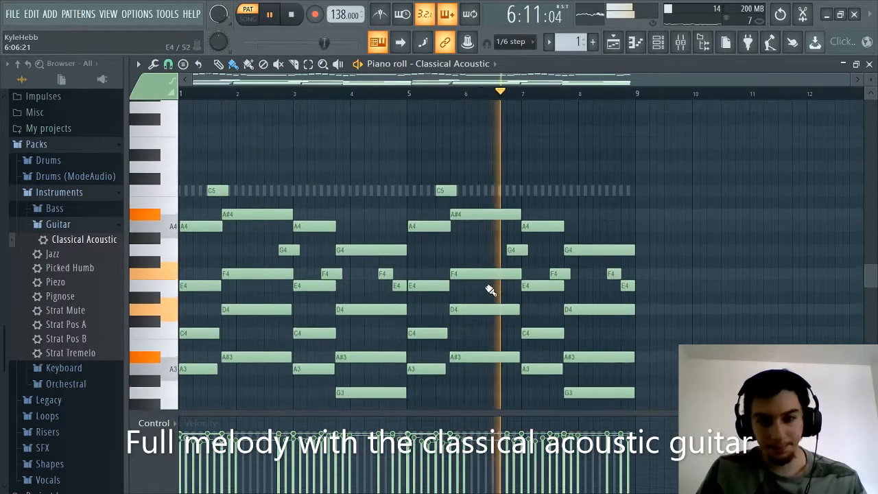
pyautogui.scroll(8, 490, 290)
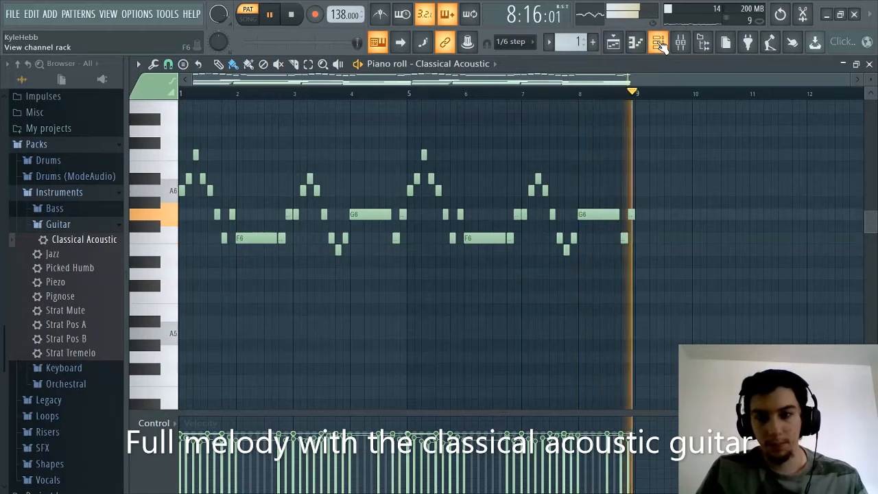
pyautogui.press('space')
pyautogui.scroll(-1, 338, 180)
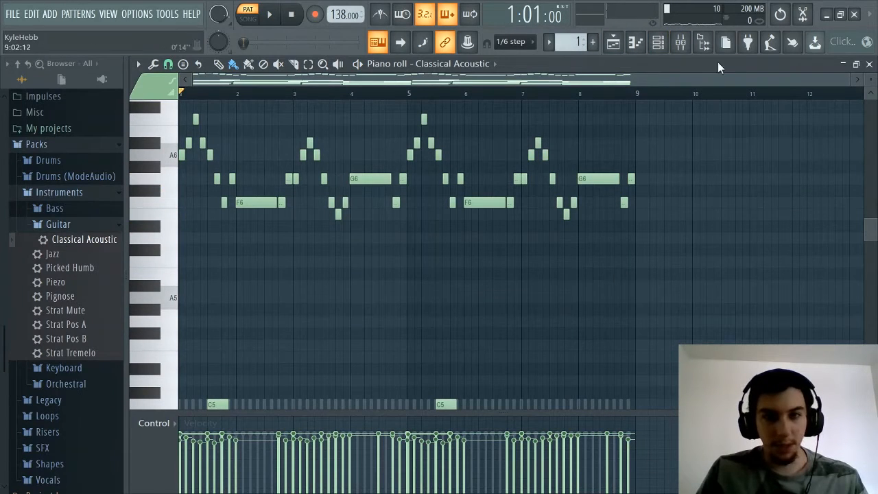
# Try Maximus with the Lo fi preset in effect slot 4 of mixer insert 8 and listen to the guitar pattern
pyautogui.click(657, 42)
pyautogui.click(657, 42)
pyautogui.click(680, 42)
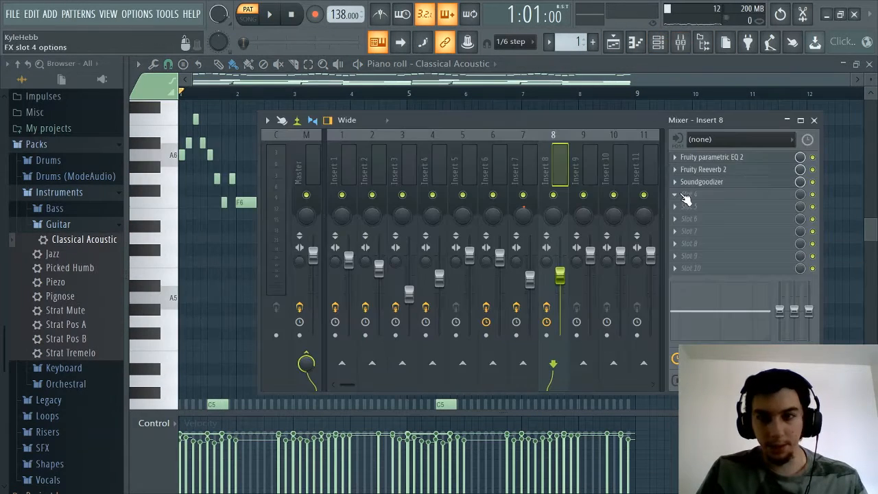
pyautogui.click(686, 198)
pyautogui.click(504, 324)
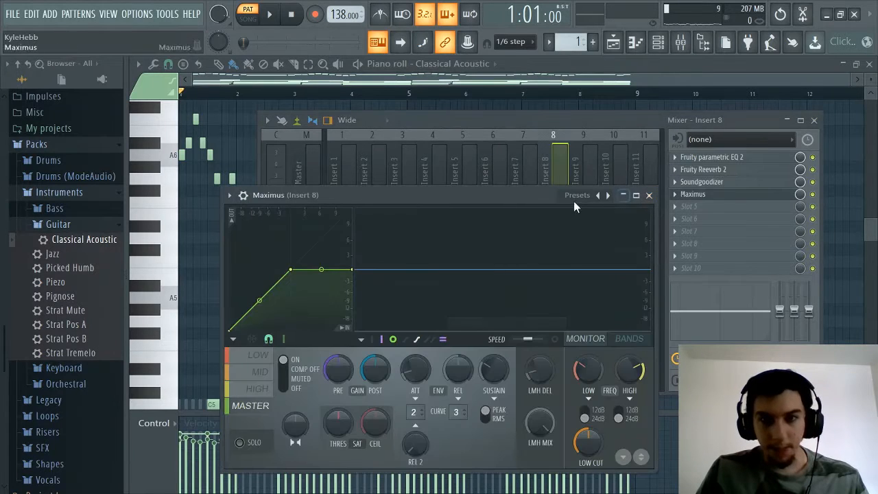
pyautogui.click(592, 197)
pyautogui.click(604, 140)
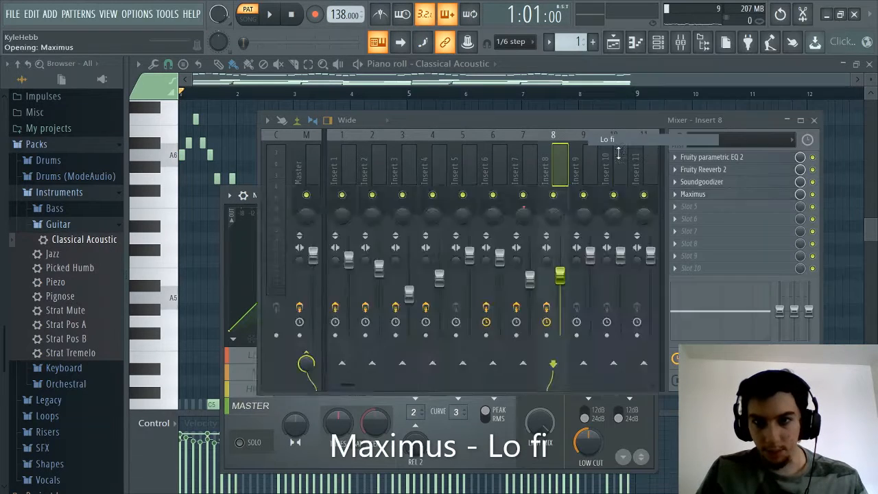
pyautogui.press('space')
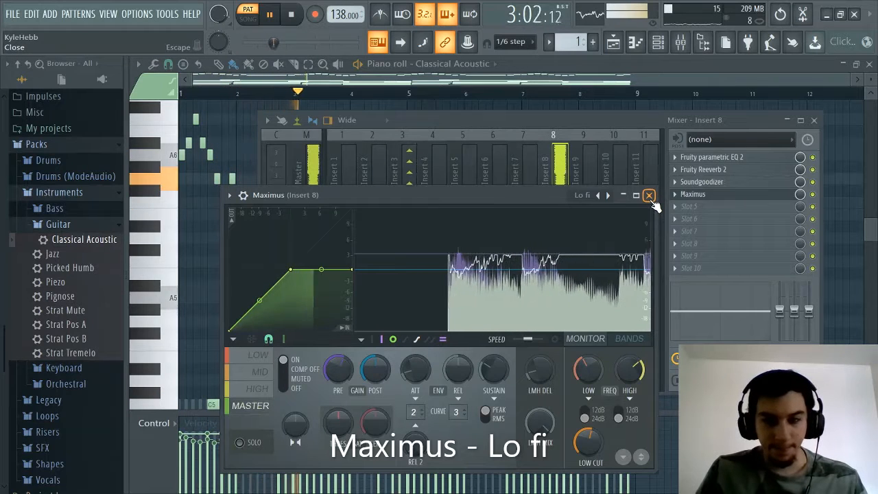
pyautogui.click(258, 356)
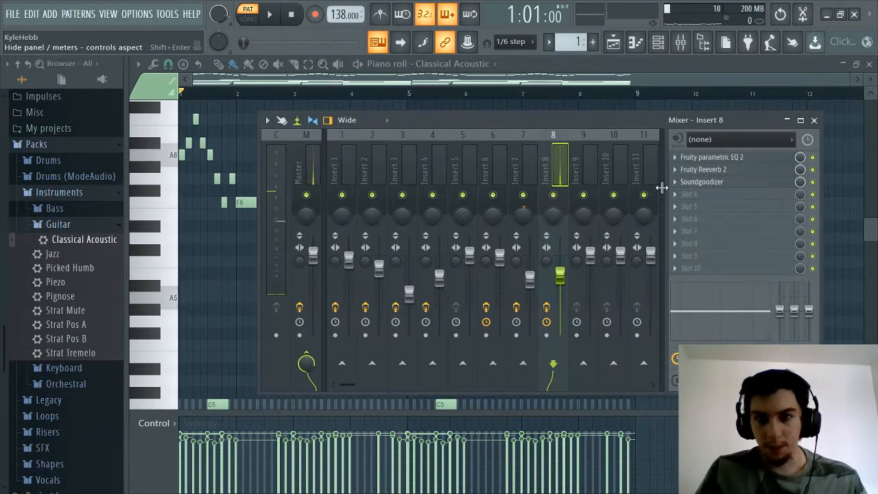
# Put the mixer away and mute the Classical Acoustic channel in the channel rack
pyautogui.click(682, 43)
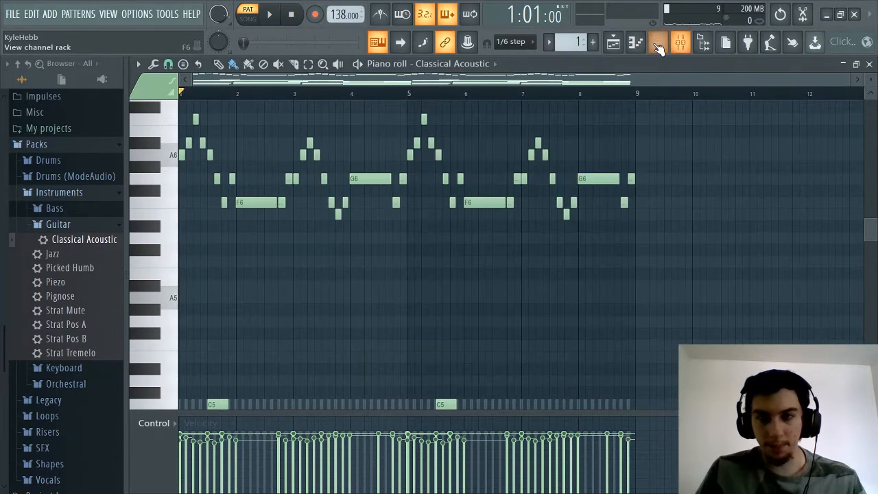
pyautogui.press('F6')
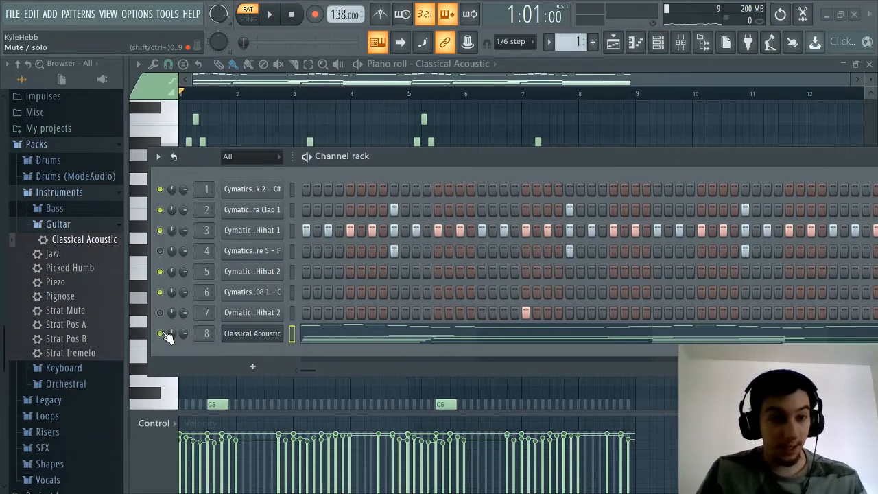
pyautogui.moveTo(530, 161); pyautogui.dragTo(527, 155)
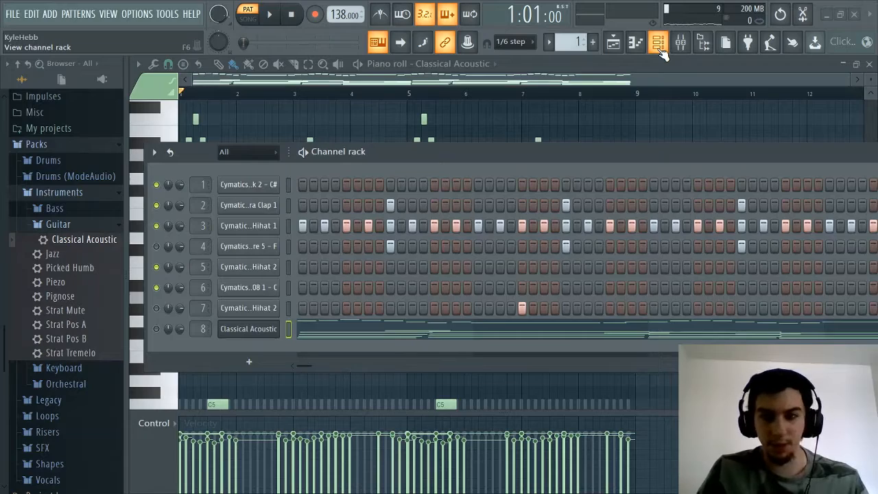
pyautogui.click(660, 48)
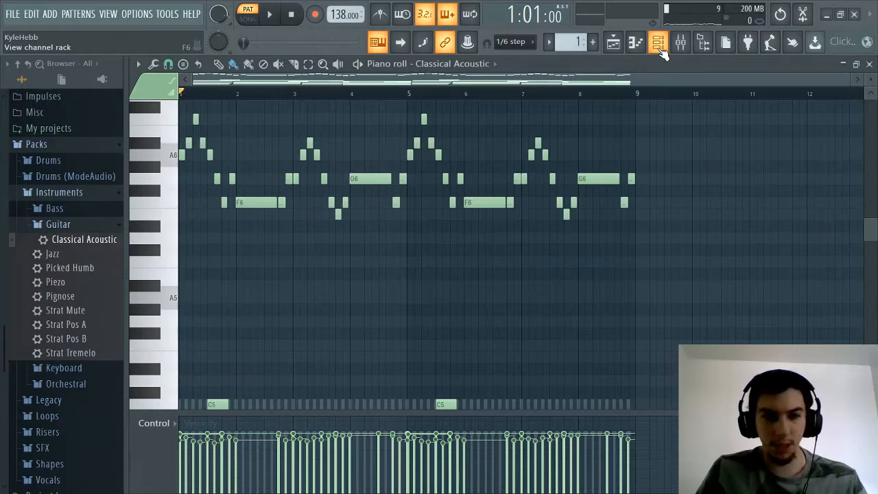
pyautogui.click(827, 14)
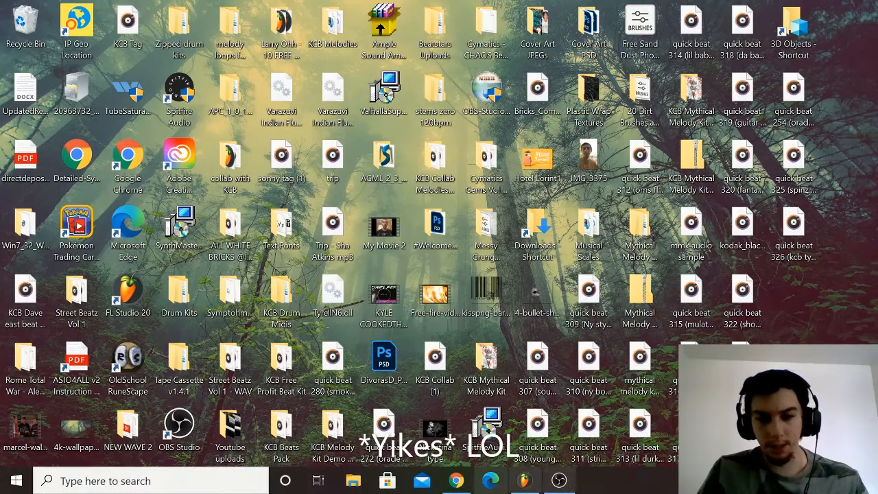
pyautogui.click(524, 480)
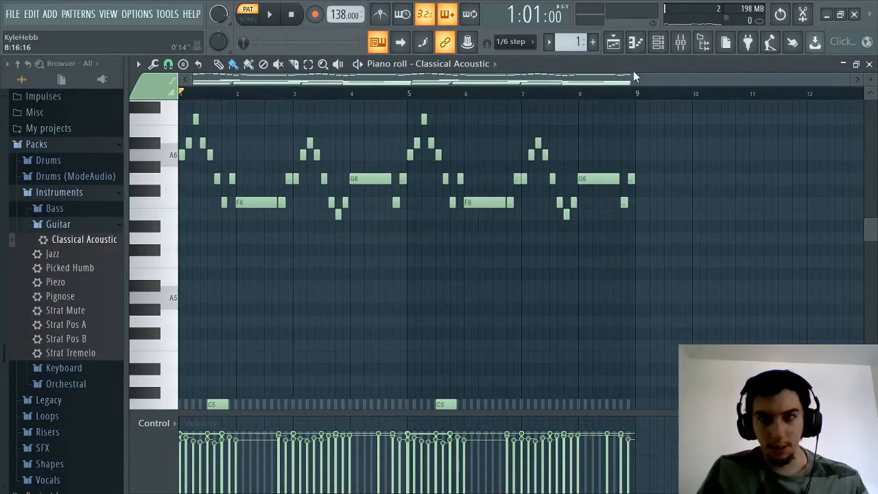
# Bring up the channel rack and collapse the Guitar pack folder in the browser
pyautogui.click(659, 43)
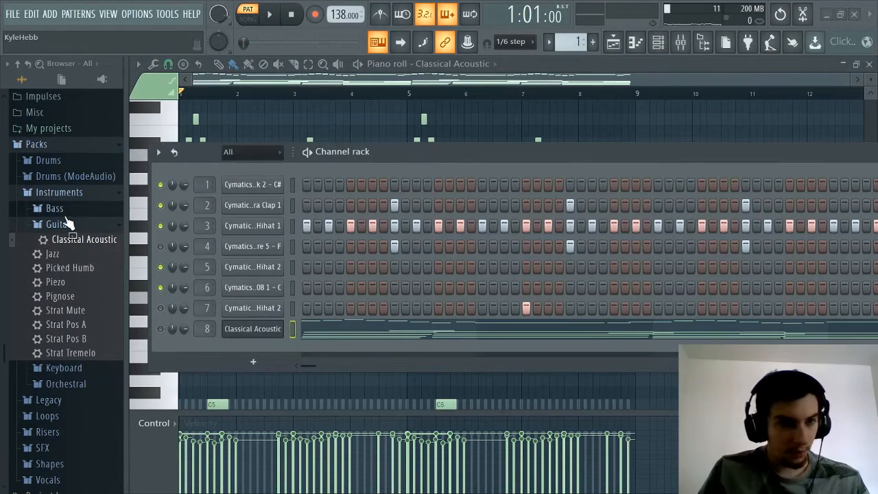
pyautogui.click(63, 223)
pyautogui.click(59, 228)
pyautogui.click(61, 230)
pyautogui.scroll(5, 60, 223)
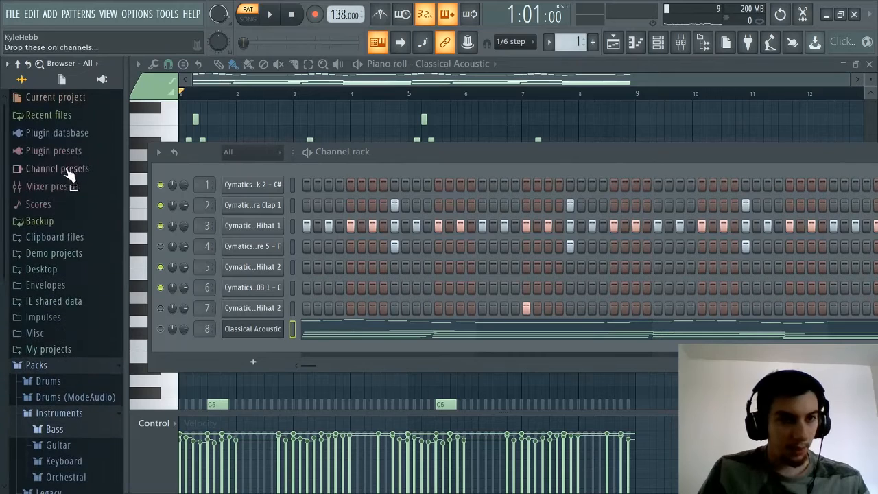
# Expand the plugin database in the browser down to the installed VST generators
pyautogui.click(68, 134)
pyautogui.click(65, 182)
pyautogui.click(75, 199)
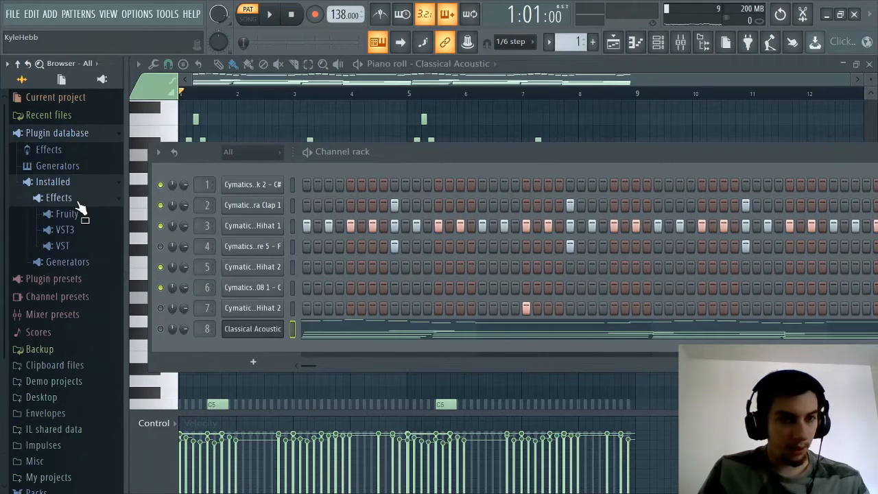
pyautogui.click(75, 232)
pyautogui.click(74, 232)
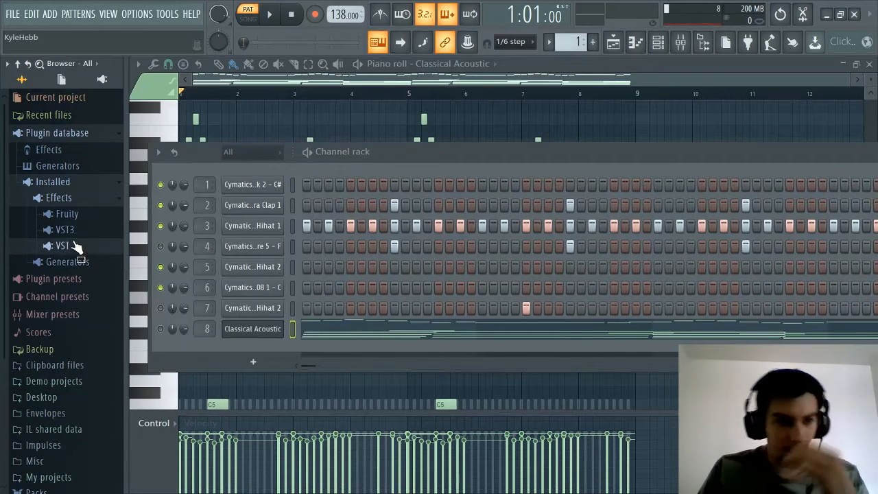
pyautogui.click(74, 247)
pyautogui.click(75, 246)
pyautogui.click(69, 262)
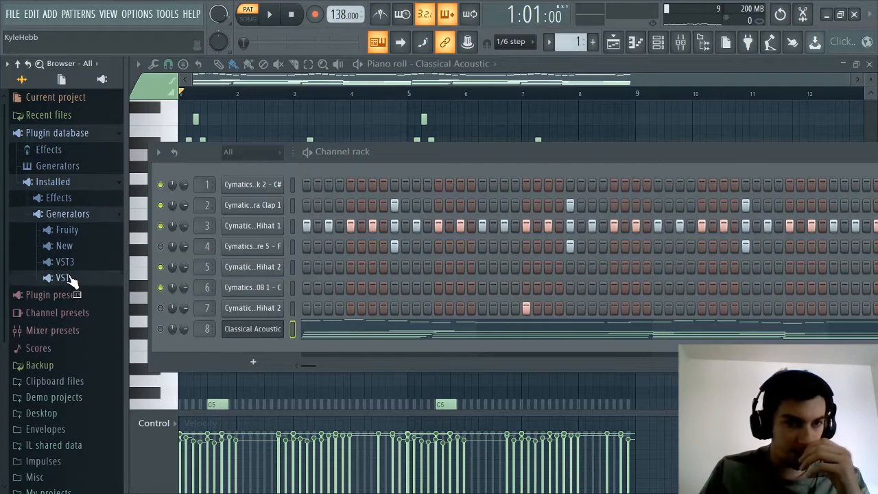
pyautogui.click(68, 278)
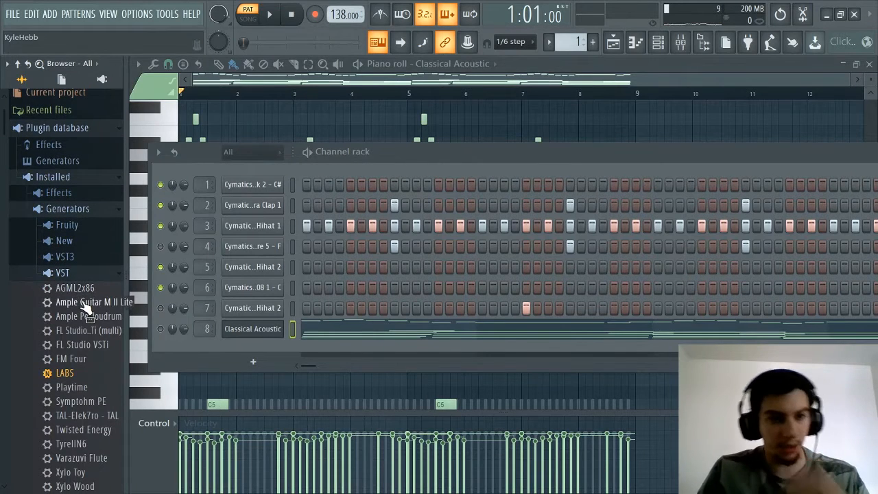
# Add Ample Guitar M II Lite as a new channel below Classical Acoustic and leave only its plugin window in front
pyautogui.moveTo(85, 302); pyautogui.dragTo(208, 343)
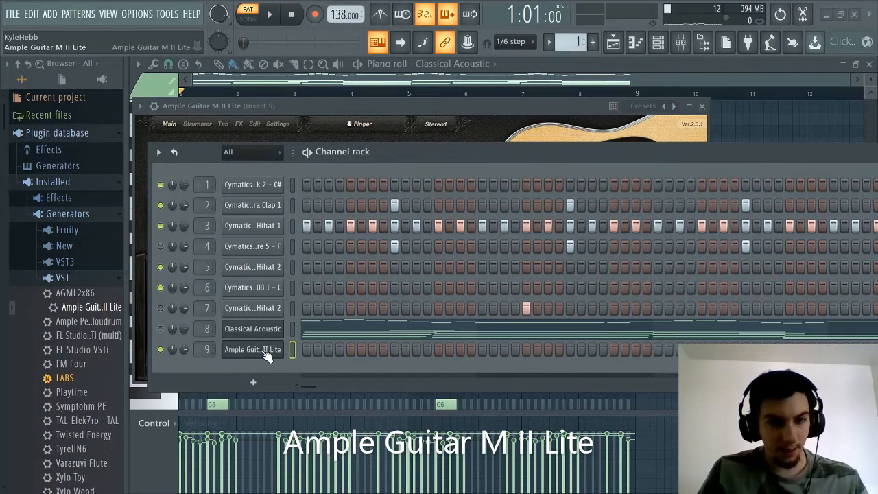
pyautogui.click(663, 47)
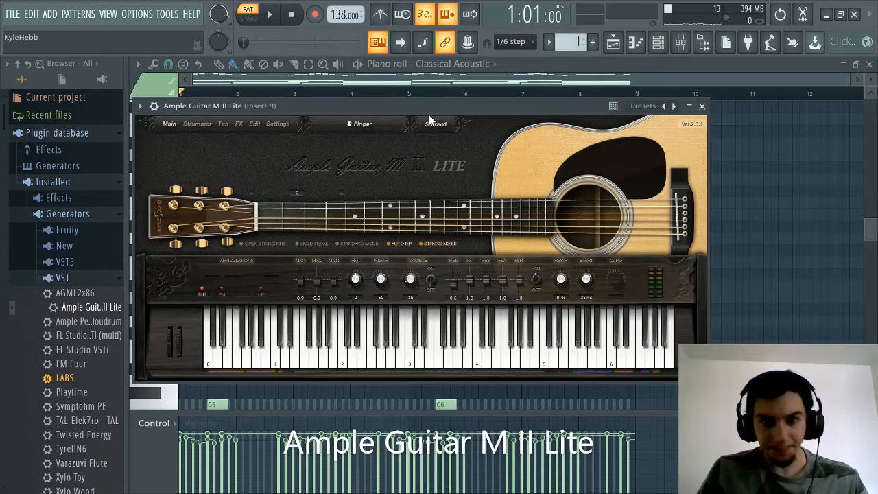
pyautogui.moveTo(425, 106); pyautogui.dragTo(456, 109)
# Audition the Ample Guitar M II Lite sound by playing a short run of single notes
pyautogui.press('b')
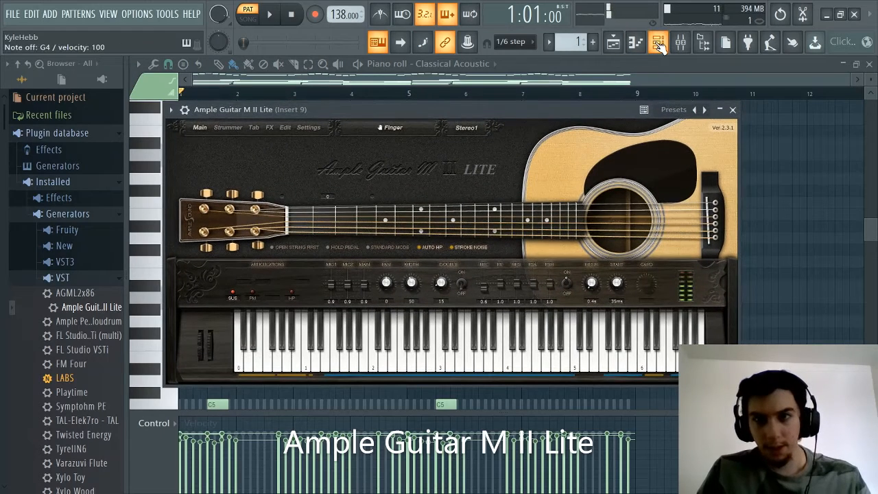
pyautogui.press('n')
pyautogui.press('c')
pyautogui.press('v')
pyautogui.press('b')
pyautogui.press('m')
pyautogui.press(',')
pyautogui.press('v')
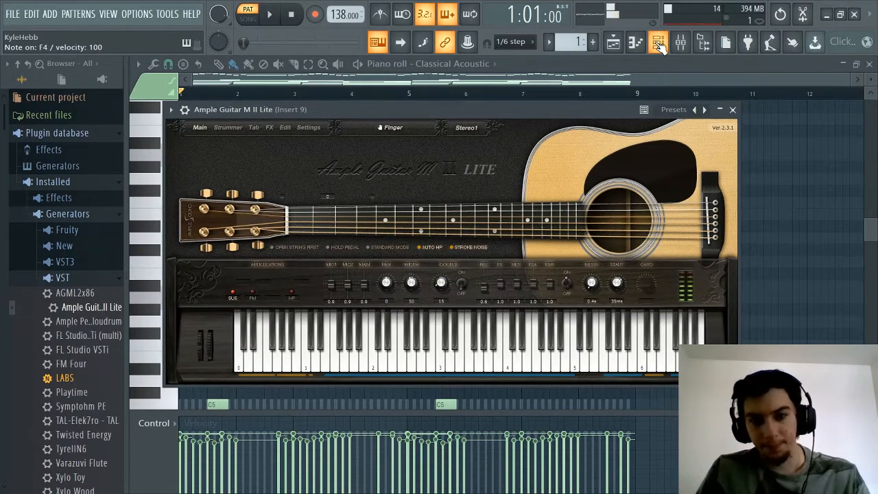
pyautogui.press('c')
# Look through the Strummer, Tab and FX pages of Ample Guitar M II Lite and return to its Main page
pyautogui.moveTo(451, 110); pyautogui.dragTo(457, 114)
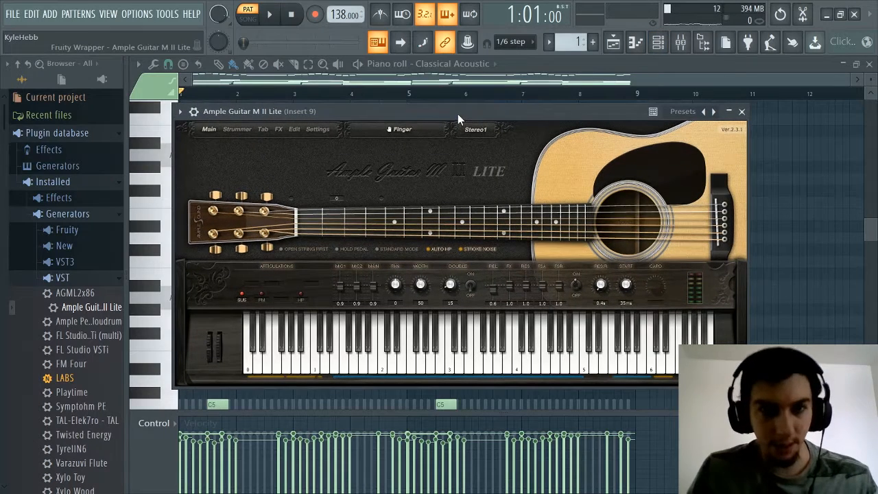
pyautogui.click(237, 130)
pyautogui.click(262, 131)
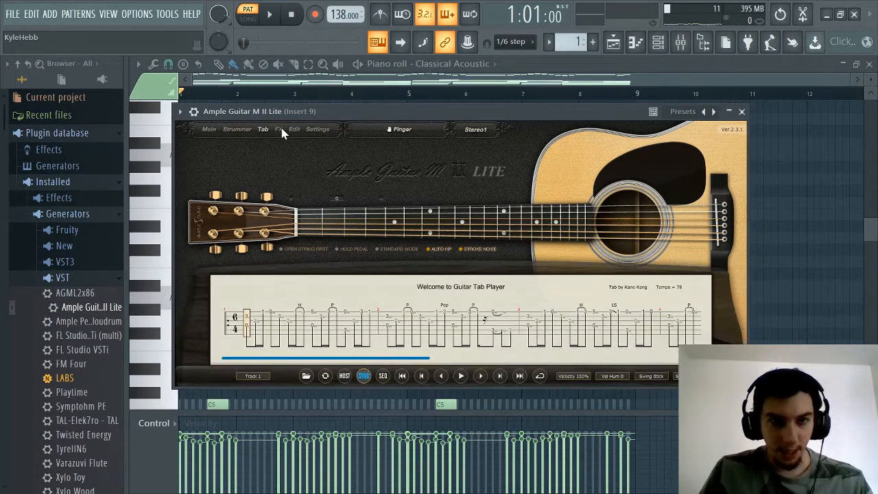
pyautogui.click(278, 130)
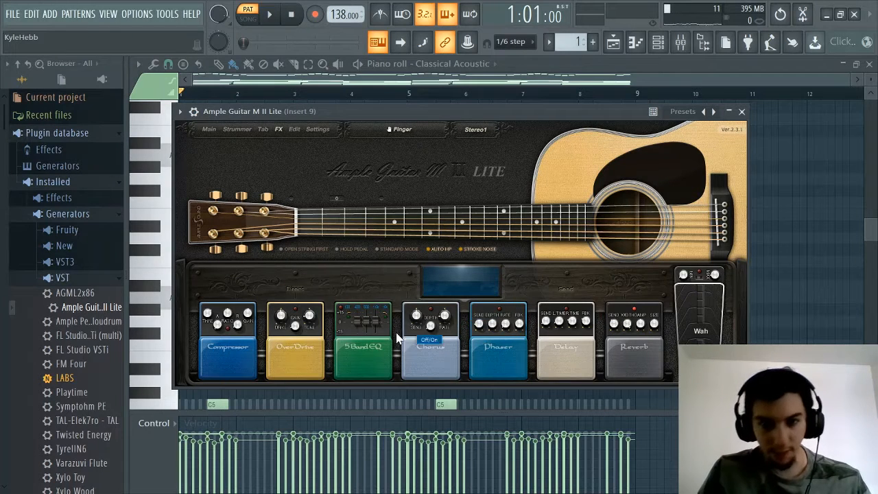
pyautogui.click(208, 130)
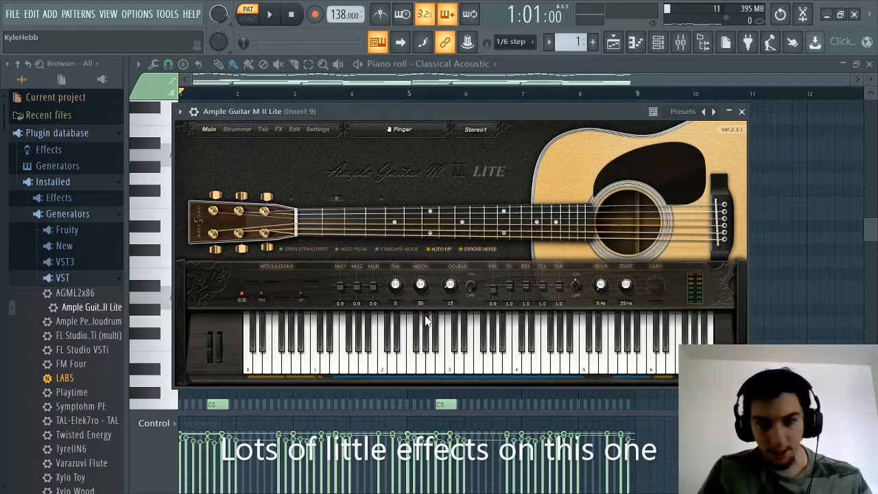
# Play a few more test notes on Ample Guitar M II Lite from its Main page
pyautogui.press('n')
pyautogui.press('c')
pyautogui.press('x')
pyautogui.press('v')
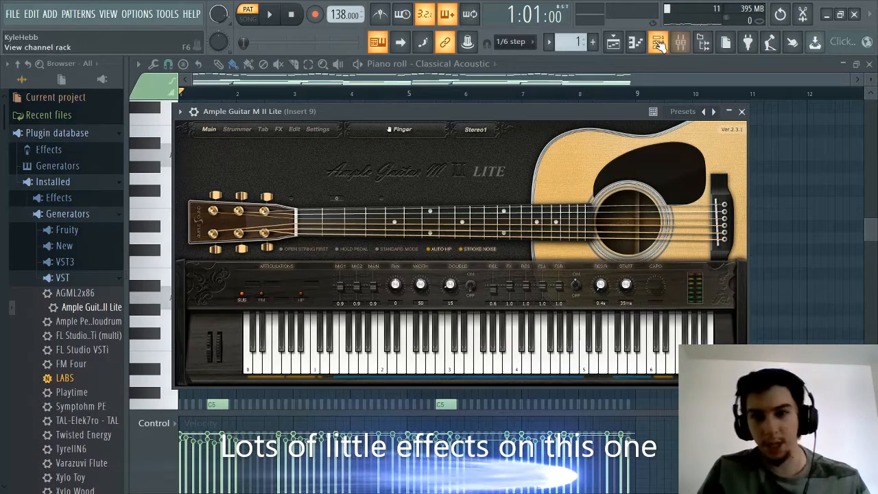
# Open the empty piano roll of the Ample Guitar M II Lite channel
pyautogui.click(636, 42)
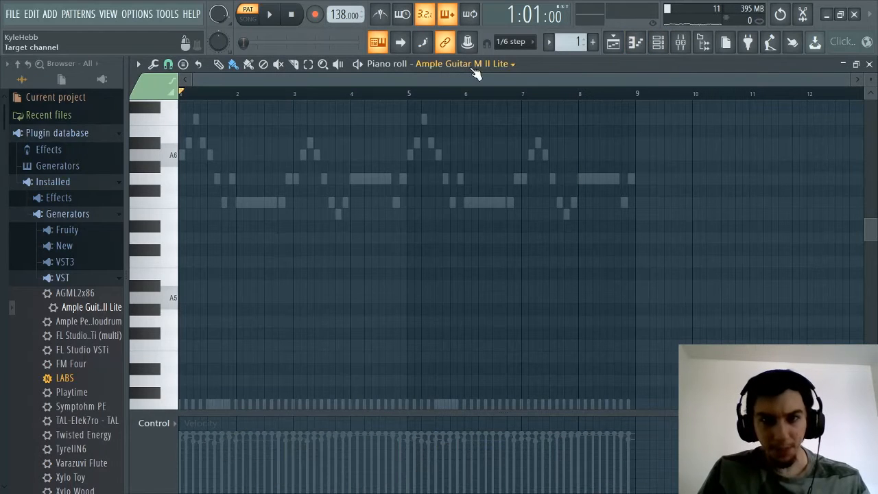
pyautogui.click(658, 46)
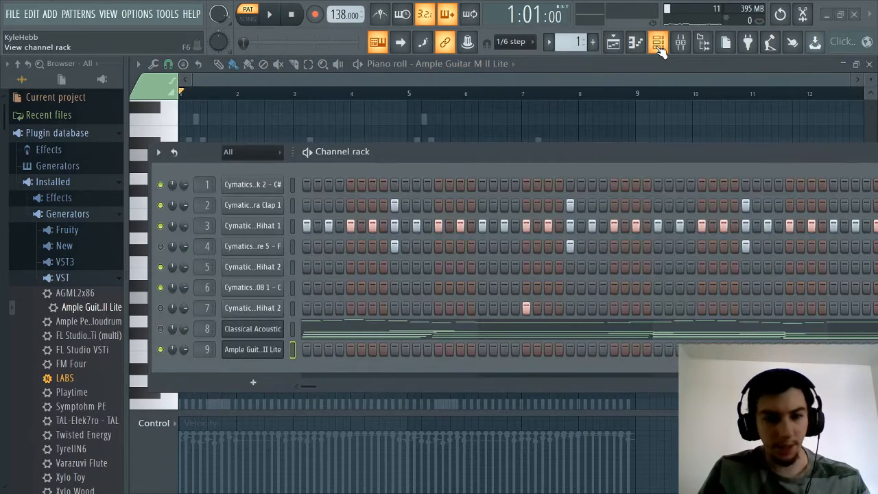
pyautogui.click(657, 45)
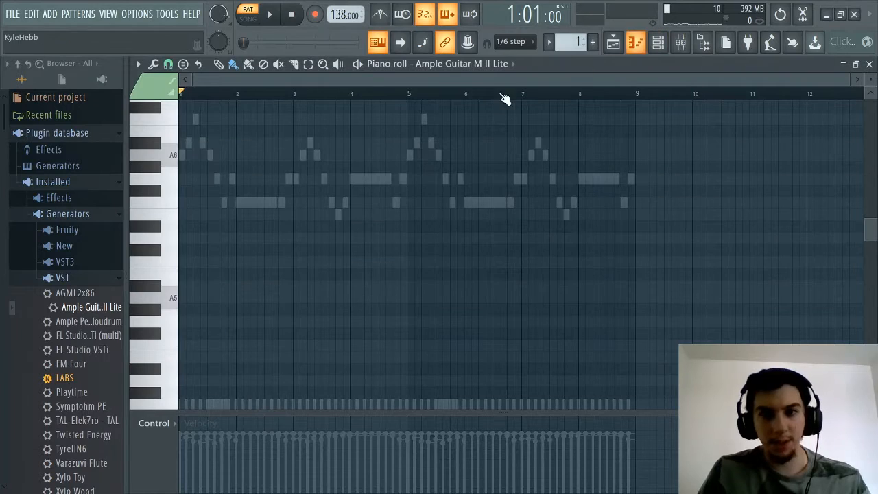
# Draw an A5 note at the start of bar 1 and set its length to one bar
pyautogui.scroll(2, 252, 87)
pyautogui.scroll(-3, 202, 301)
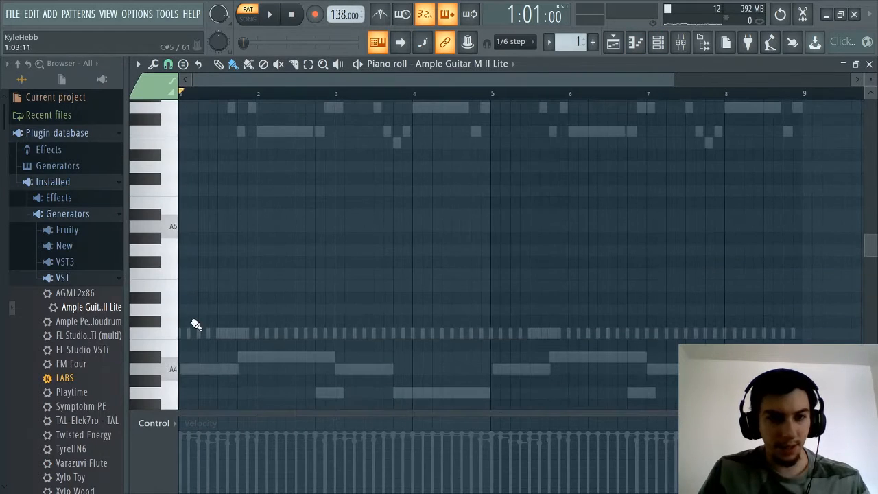
pyautogui.rightClick(186, 224)
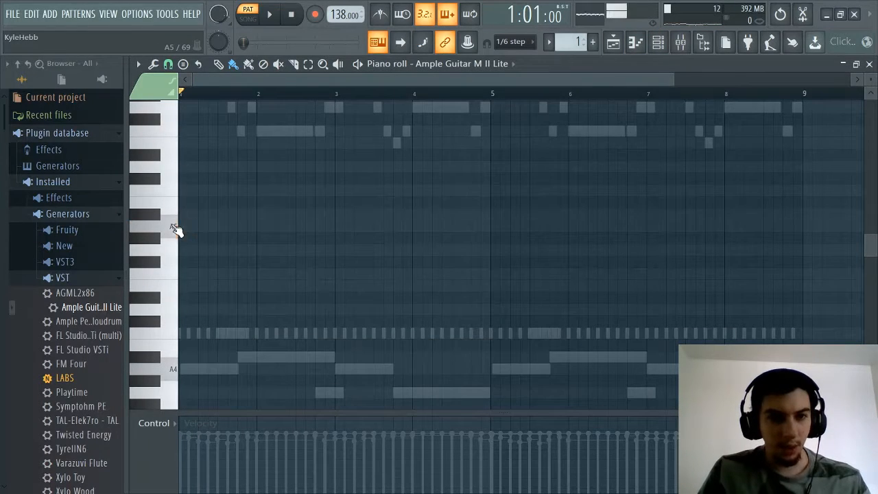
pyautogui.moveTo(201, 228); pyautogui.dragTo(404, 239)
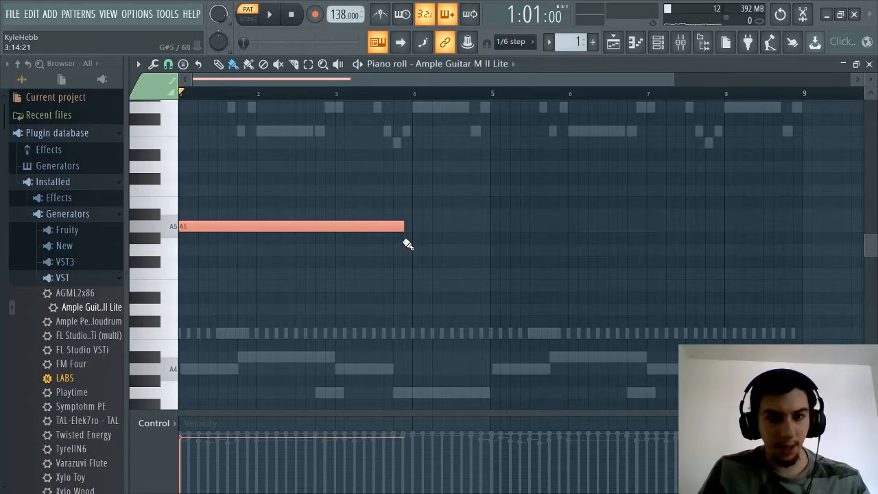
pyautogui.scroll(3, 345, 89)
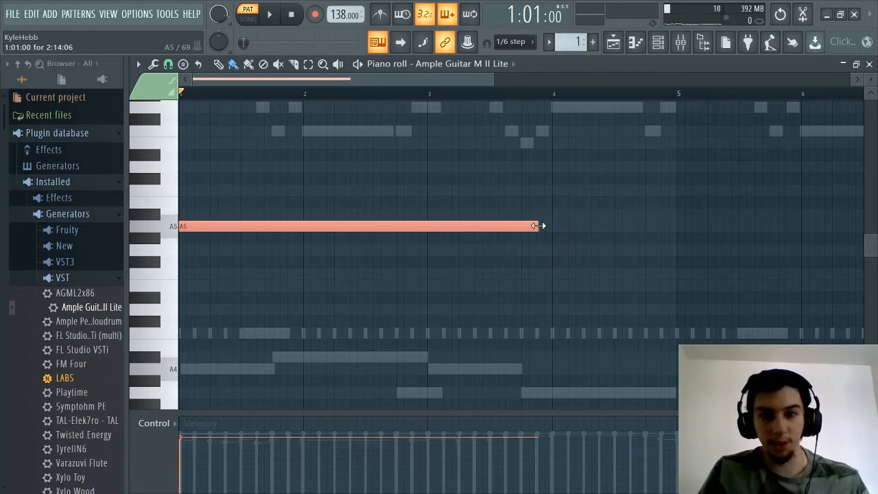
pyautogui.moveTo(534, 230); pyautogui.dragTo(286, 269)
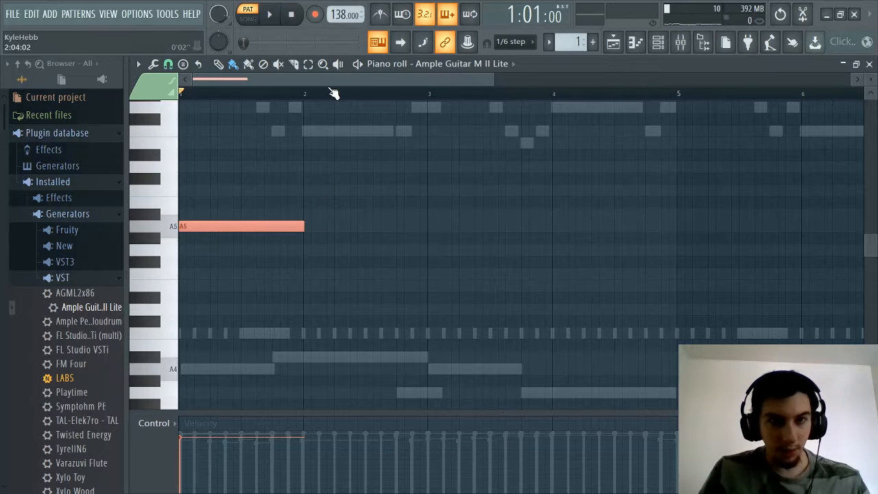
pyautogui.scroll(2, 333, 93)
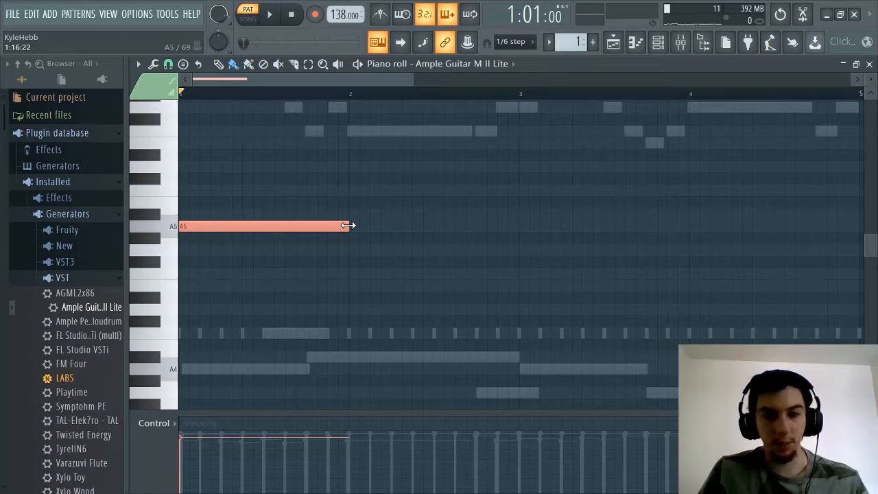
# During pattern playback, add one-bar notes A#5 in bar 2, A5 in bar 3 and G5 in bar 4
pyautogui.press('space')
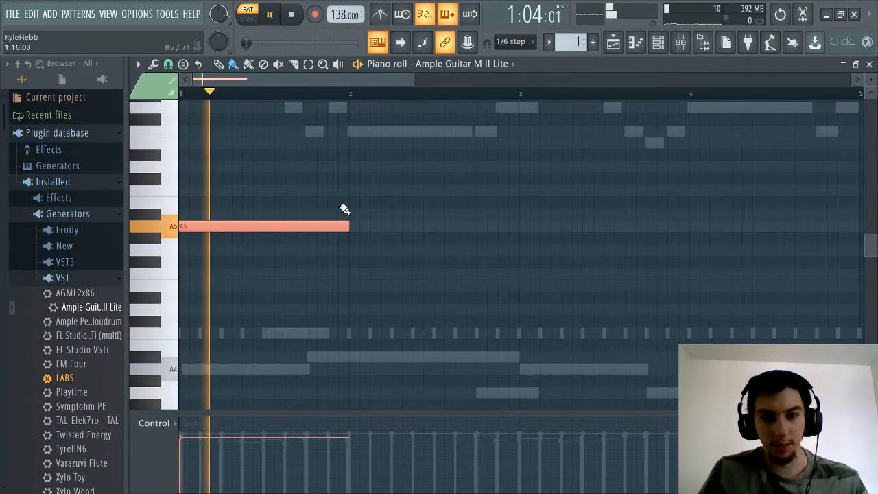
pyautogui.click(372, 213)
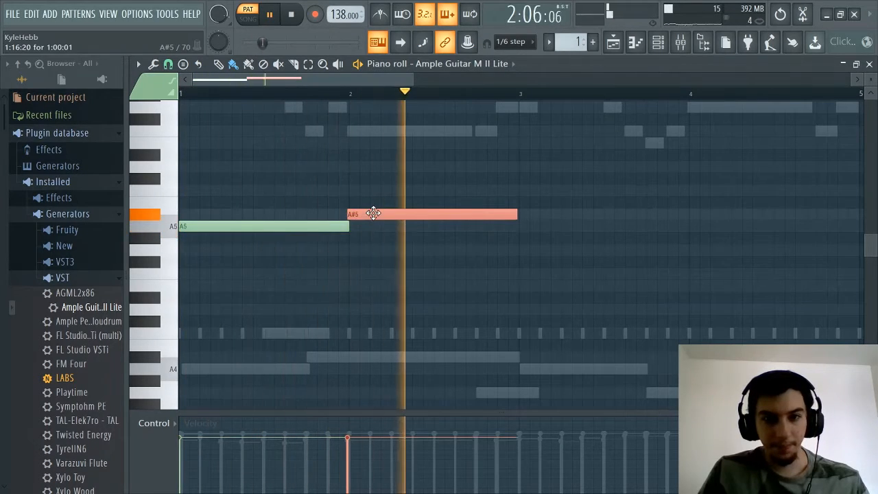
pyautogui.click(521, 228)
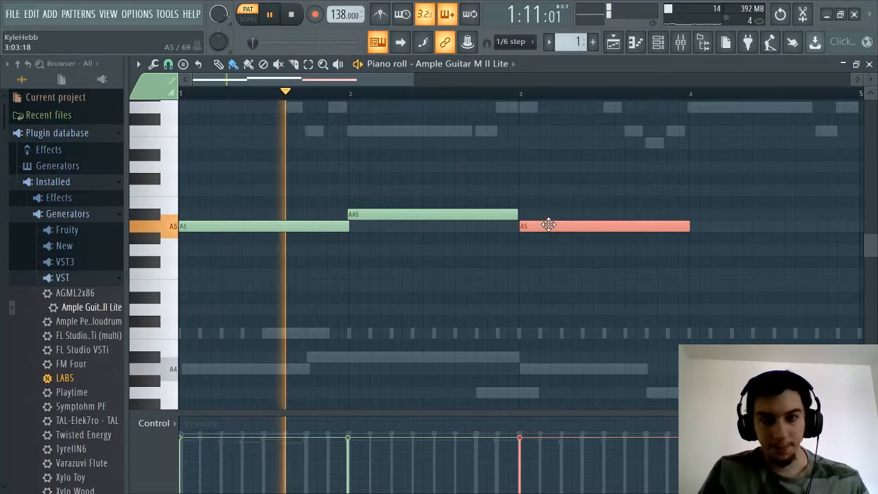
pyautogui.click(691, 251)
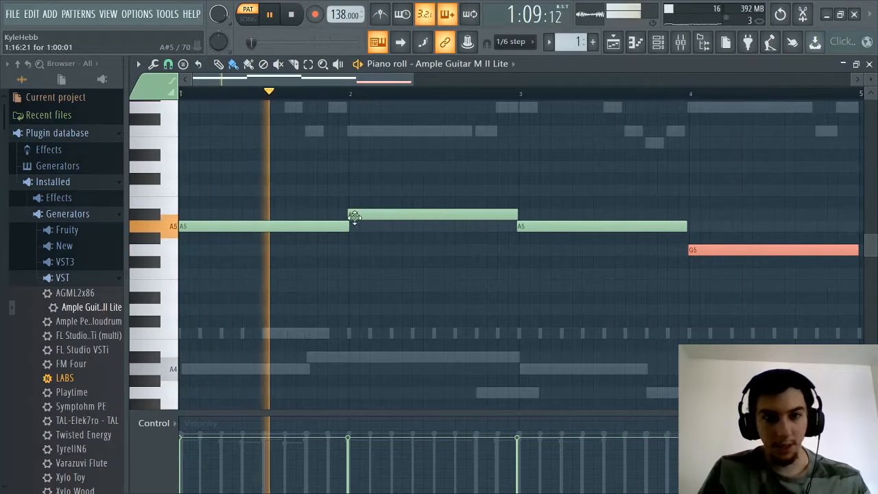
# Lengthen the first A5 note to about the middle of bar 2 so it overlaps the A#5 note
pyautogui.moveTo(348, 227); pyautogui.dragTo(426, 232)
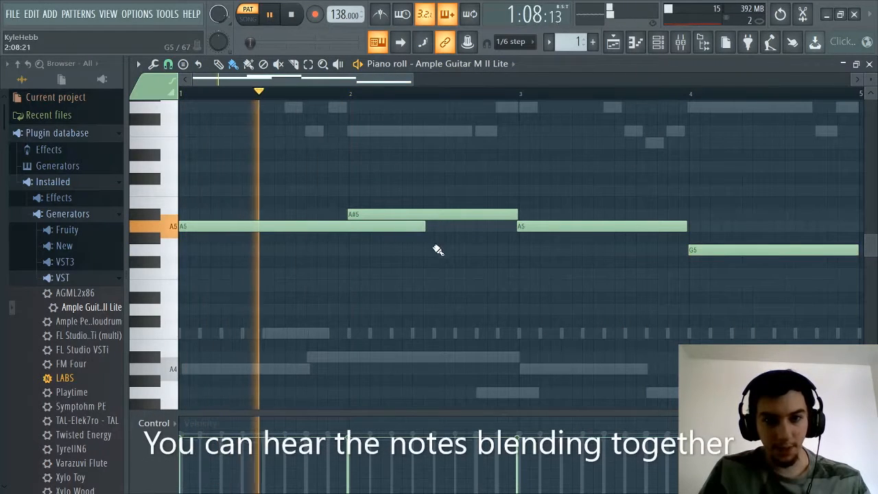
# Shorten the A5, A#5 and A5 notes in bars 1 to 3 so each ends just before the next note begins
pyautogui.press('space')
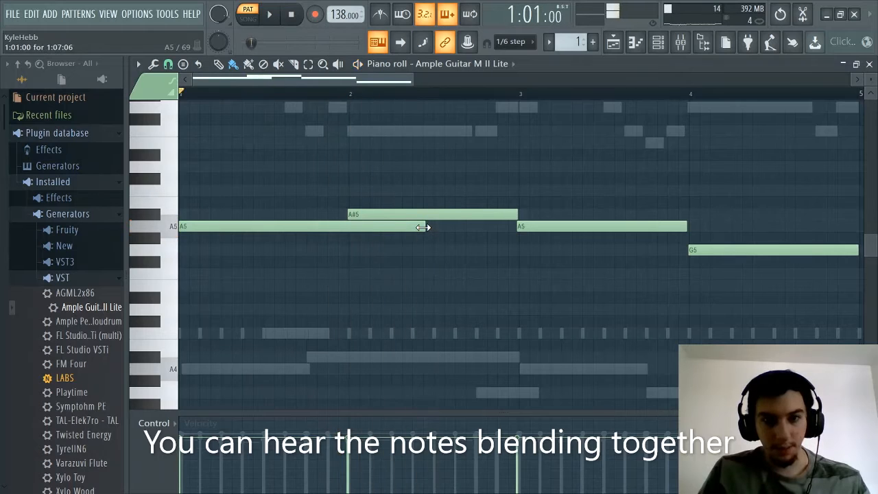
pyautogui.moveTo(424, 228); pyautogui.dragTo(343, 234)
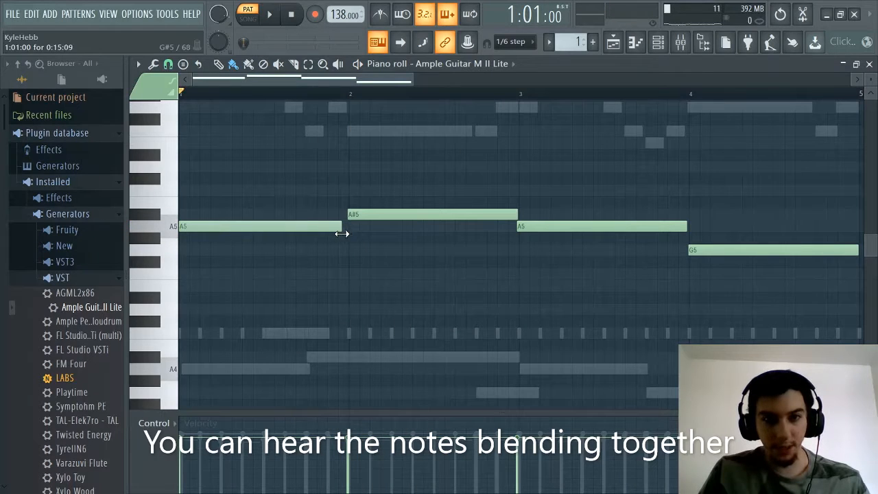
pyautogui.press('space')
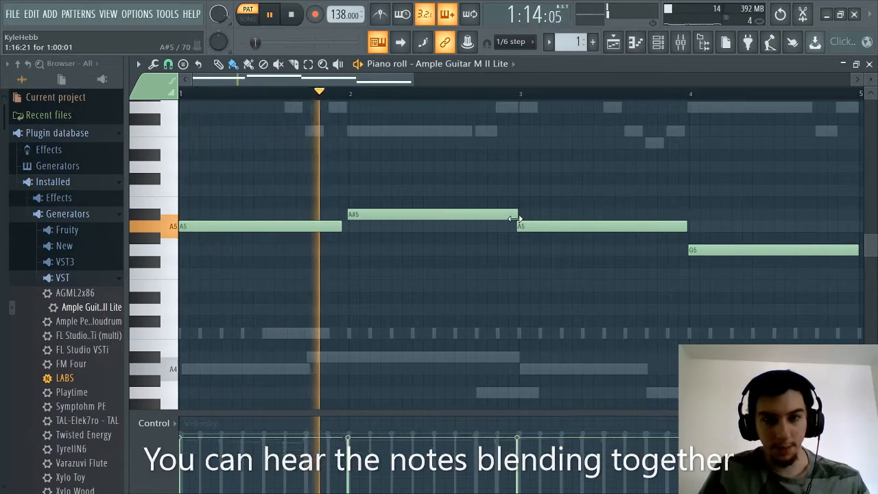
pyautogui.press('space')
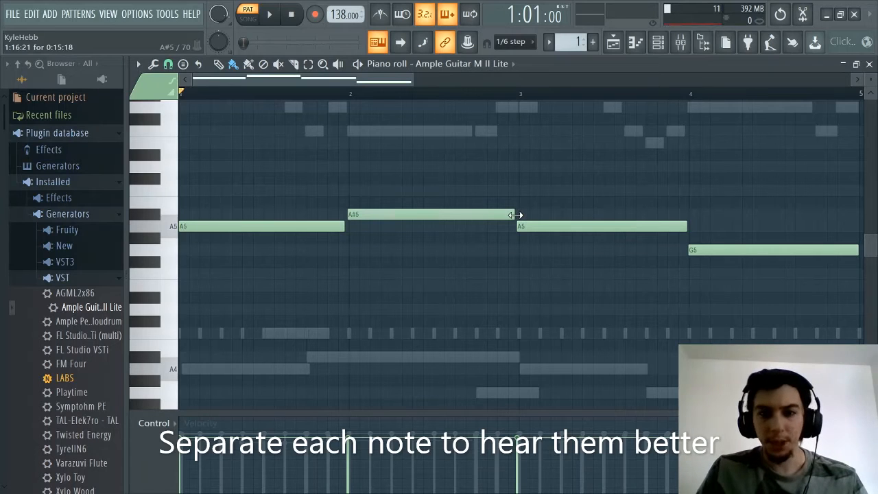
pyautogui.scroll(-4, 357, 95)
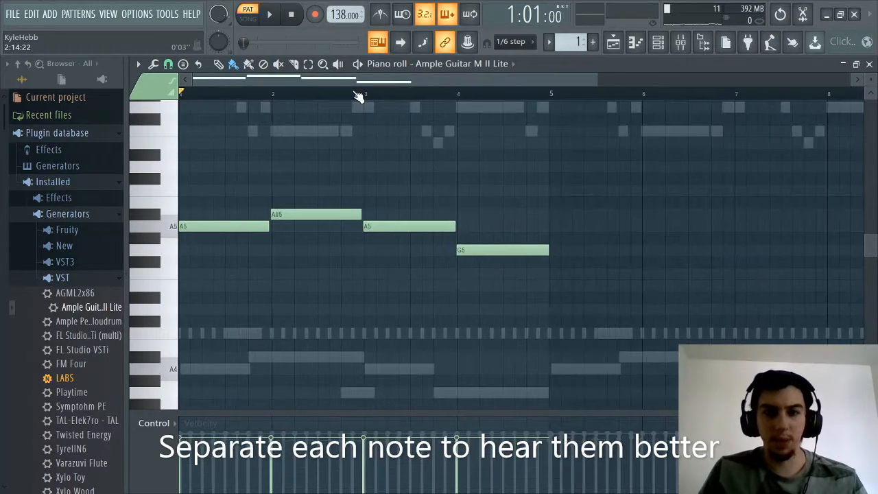
pyautogui.scroll(2, 354, 91)
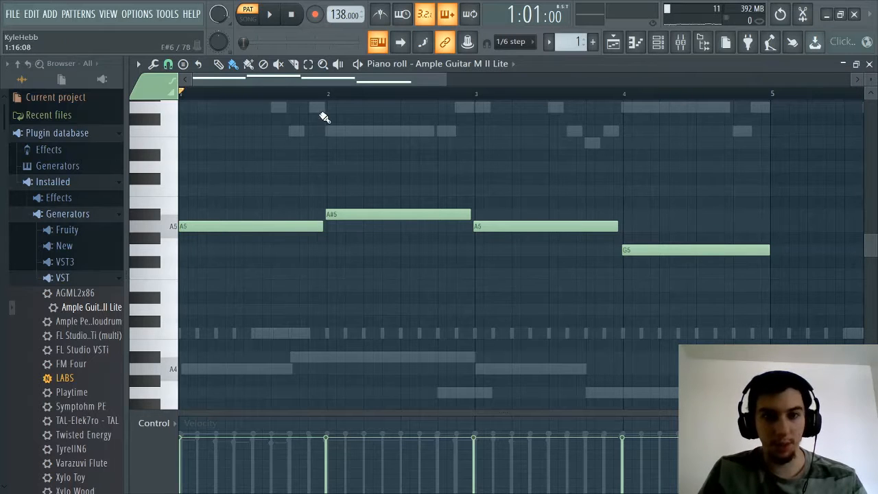
pyautogui.scroll(4, 324, 103)
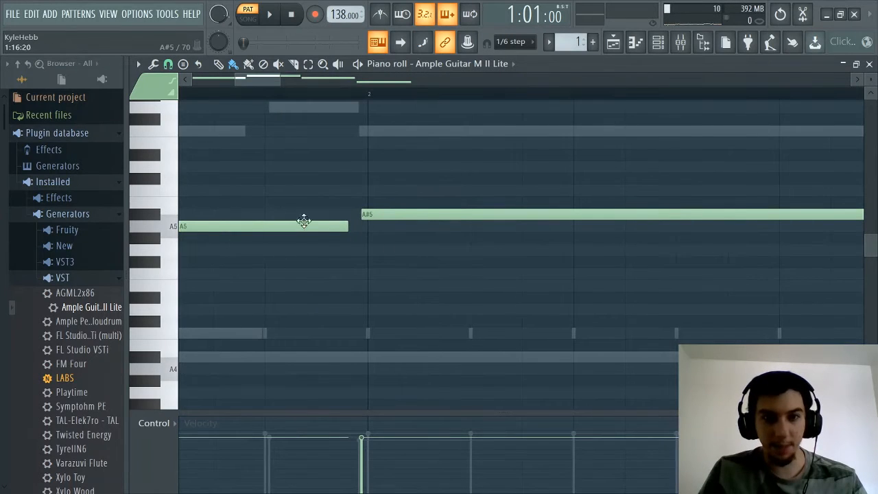
pyautogui.scroll(-6, 305, 105)
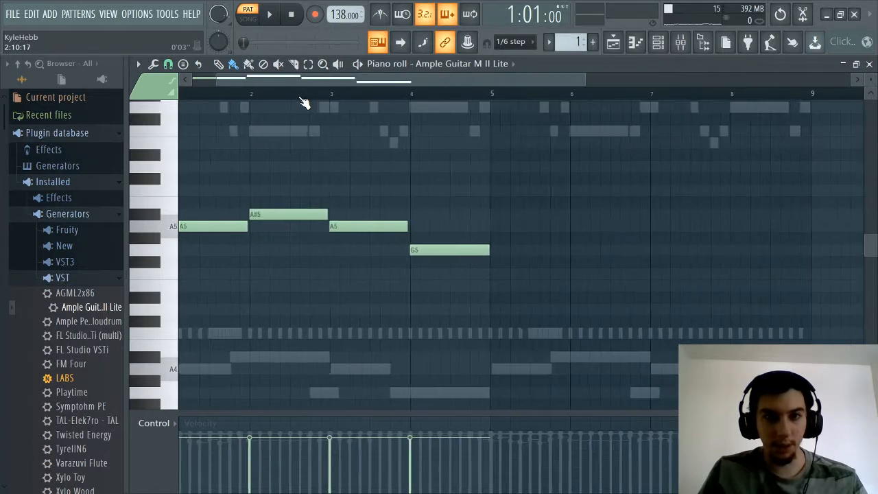
pyautogui.scroll(2, 304, 102)
pyautogui.moveTo(173, 76); pyautogui.dragTo(169, 78)
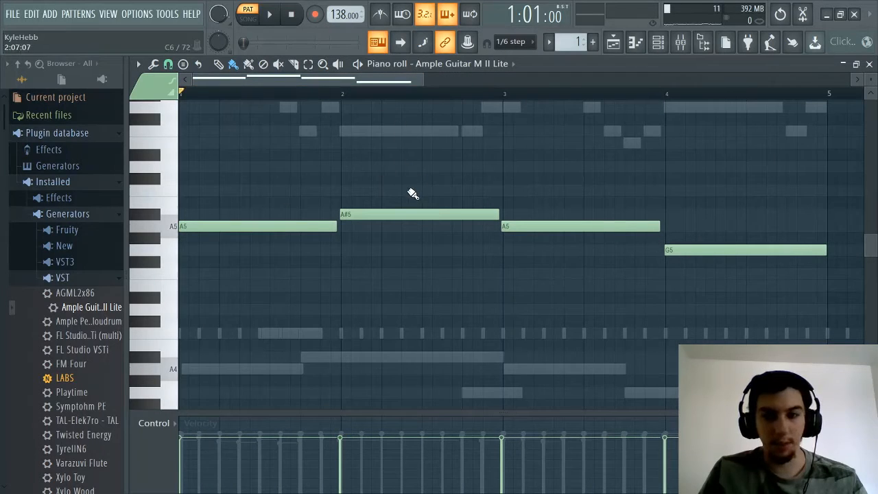
# Play the pattern to hear the four separated notes
pyautogui.press('space')
pyautogui.scroll(3, 470, 197)
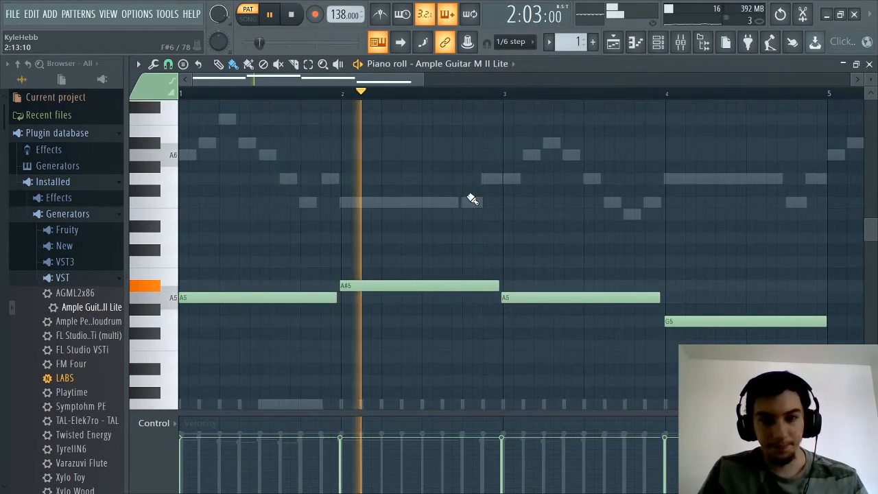
pyautogui.scroll(-2, 323, 100)
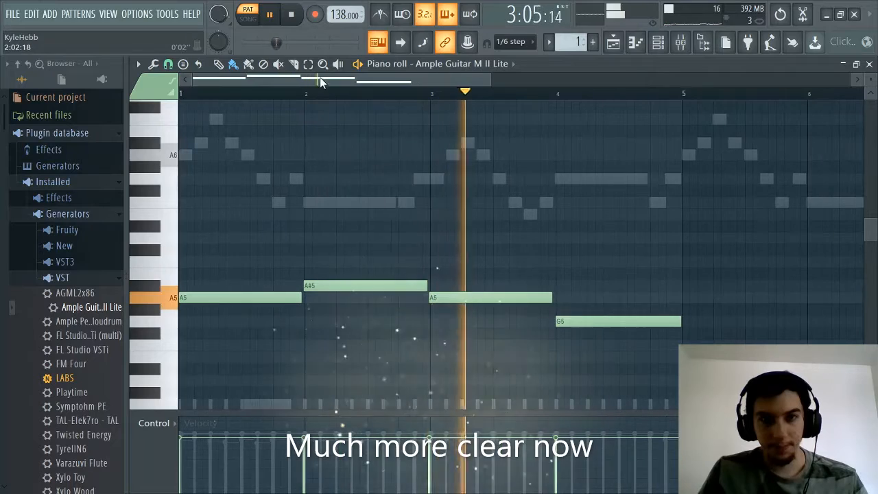
pyautogui.scroll(-1, 450, 191)
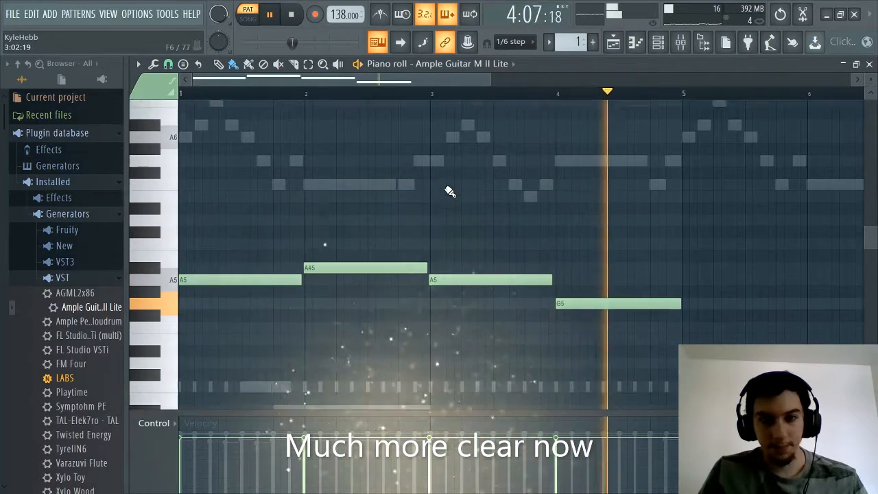
pyautogui.scroll(-1, 450, 191)
pyautogui.press('space')
# Duplicate the four notes, place the copies in bars 1 to 4 one octave lower, and audition both layers
pyautogui.hotkey('ctrl', 'b')
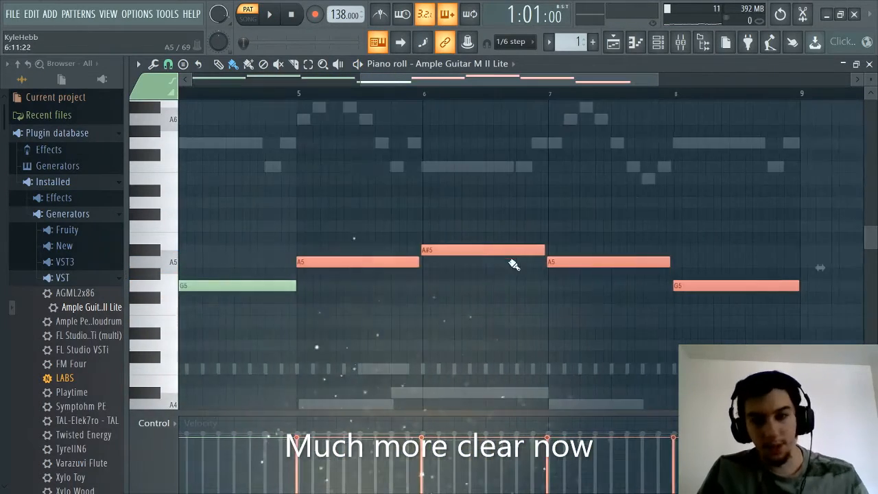
pyautogui.moveTo(513, 265); pyautogui.dragTo(203, 253)
pyautogui.hotkey('ctrl', 'Down')
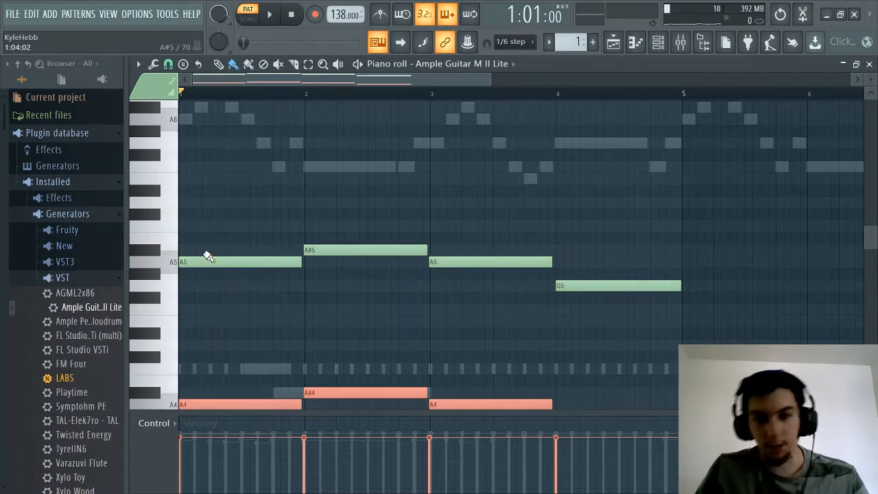
pyautogui.scroll(-4, 291, 299)
pyautogui.press('space')
pyautogui.click(296, 264)
pyautogui.rightClick(308, 265)
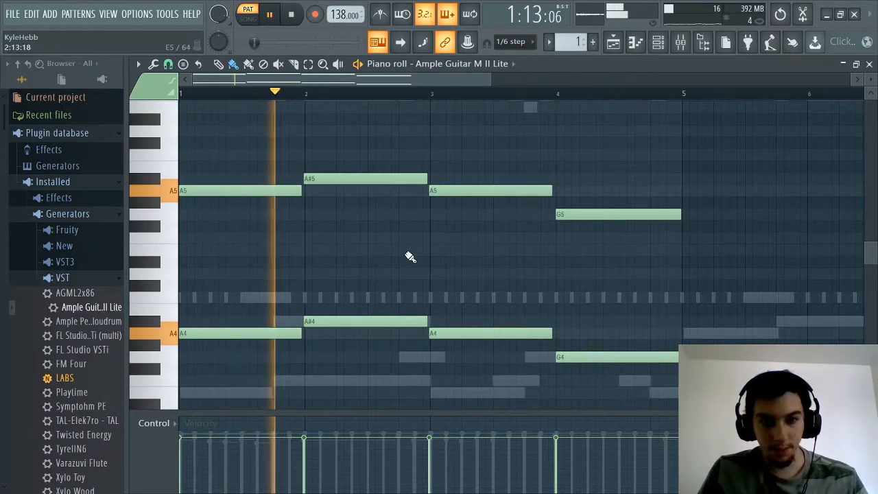
pyautogui.press('space')
# Try both note layers one octave higher during playback, and transpose them back down an octave
pyautogui.hotkey('ctrl', 'Up')
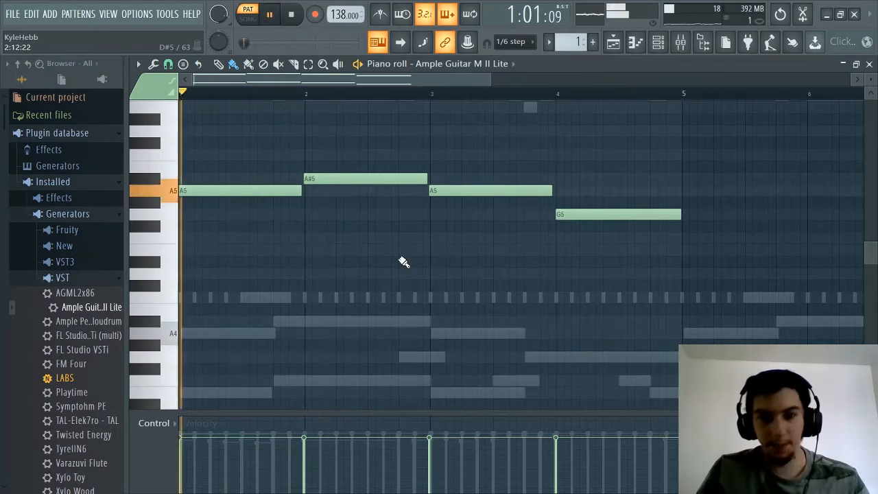
pyautogui.press('space')
pyautogui.scroll(1, 412, 268)
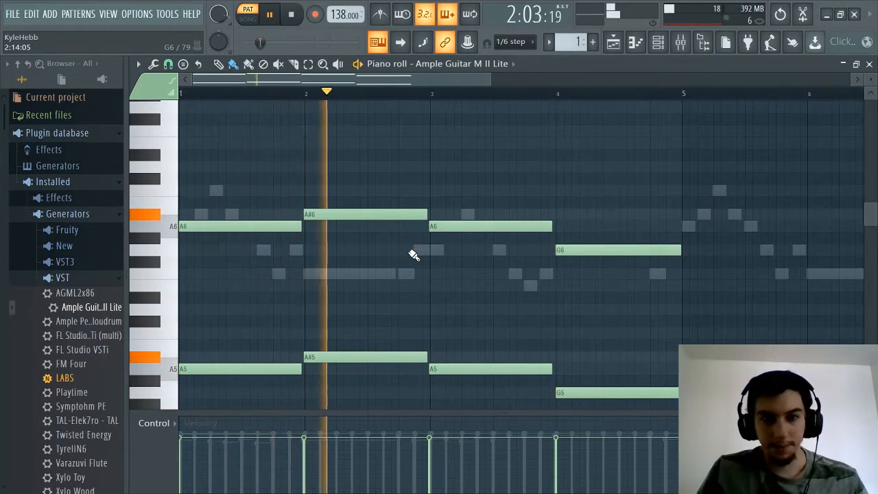
pyautogui.hotkey('ctrl', 'Down')
pyautogui.scroll(-4, 405, 274)
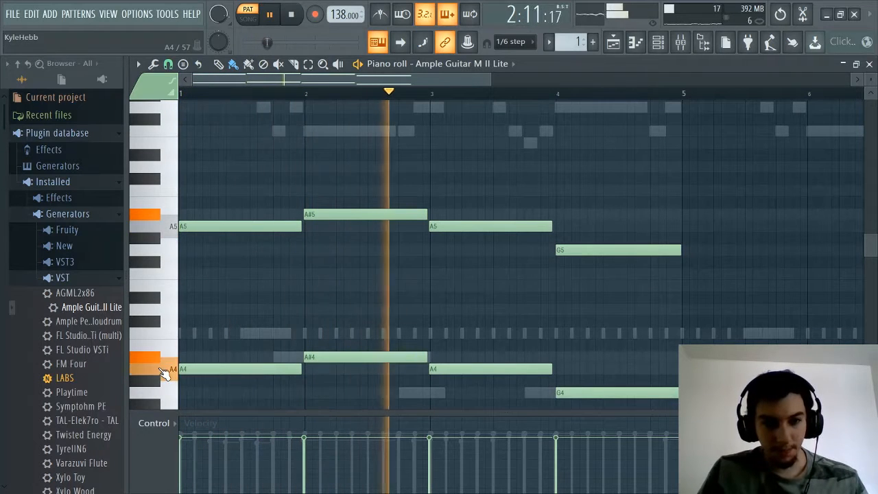
pyautogui.scroll(-2, 226, 244)
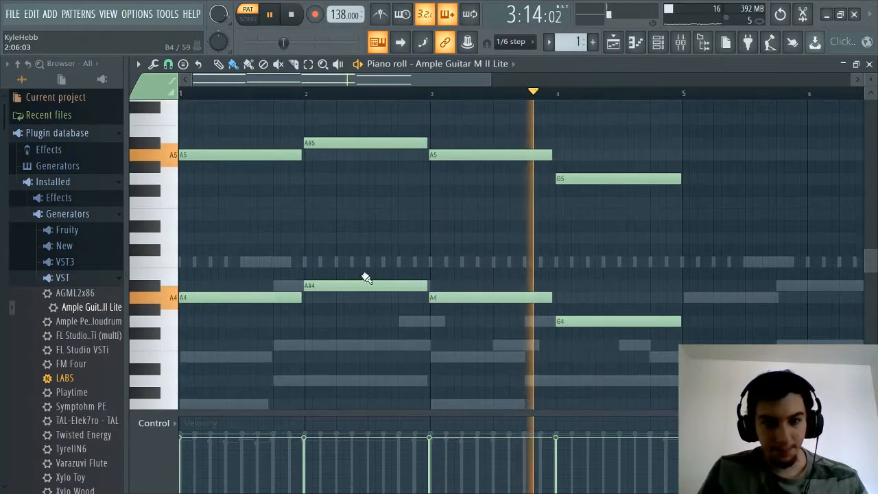
# Stop playback and delete the four lower-octave notes A4, A#4, A4 and G4
pyautogui.press('space')
pyautogui.rightClick(604, 321)
pyautogui.rightClick(472, 295)
pyautogui.rightClick(412, 285)
pyautogui.rightClick(261, 295)
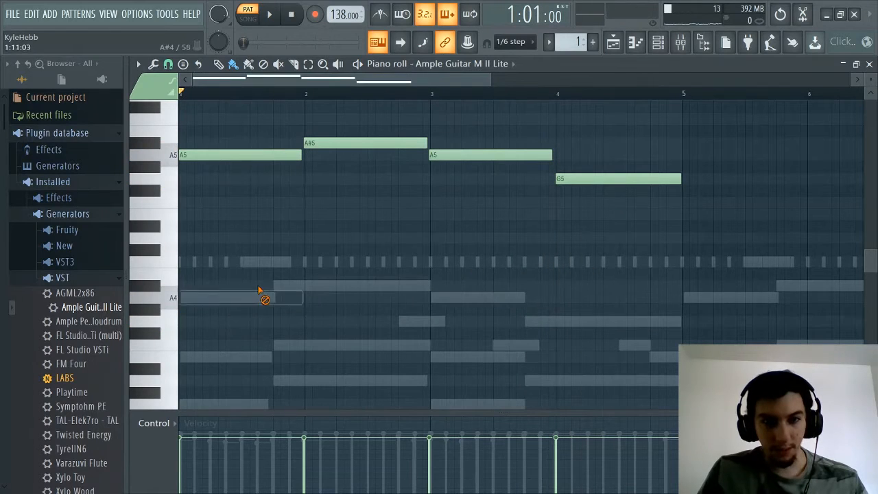
# Play the pattern with only the single upper layer A5, A#5, A5, G5
pyautogui.press('space')
pyautogui.scroll(4, 425, 343)
pyautogui.scroll(-2, 315, 324)
pyautogui.press('space')
pyautogui.scroll(-2, 312, 322)
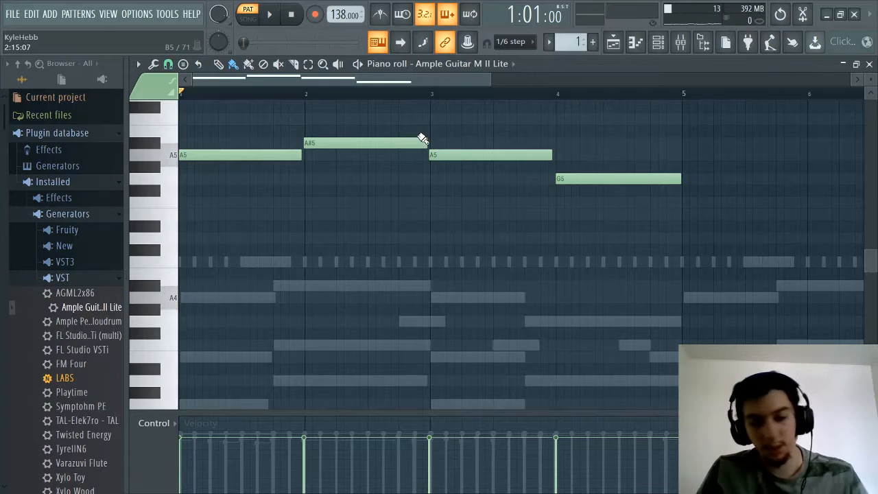
# Layer the melody again with a duplicate in bars 1 to 4 transposed down one octave to A4, A#4, A4, G4
pyautogui.hotkey('ctrl', 'b')
pyautogui.moveTo(490, 140); pyautogui.dragTo(197, 148)
pyautogui.hotkey('ctrl', 'Down')
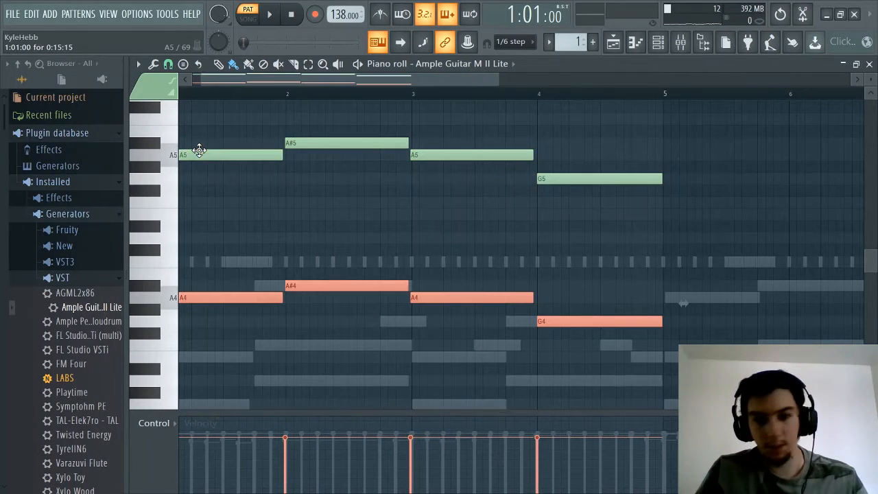
pyautogui.scroll(-1, 300, 214)
pyautogui.click(300, 273)
pyautogui.rightClick(317, 276)
# Play the octave-layered pattern and examine the ghost notes above and around the melody
pyautogui.press('space')
pyautogui.scroll(2, 333, 295)
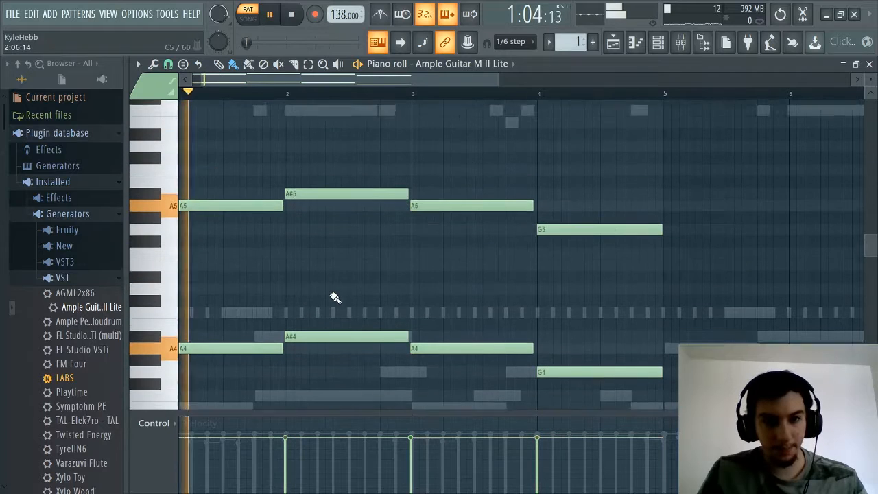
pyautogui.scroll(1, 299, 93)
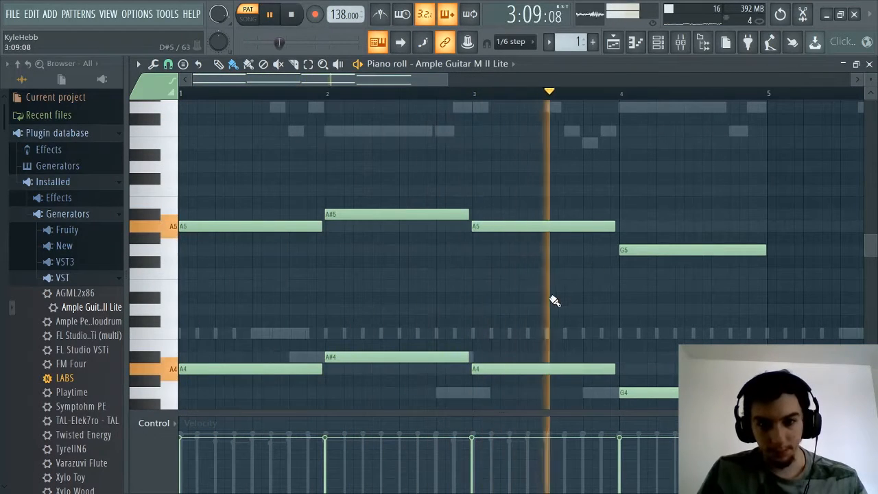
pyautogui.scroll(5, 390, 269)
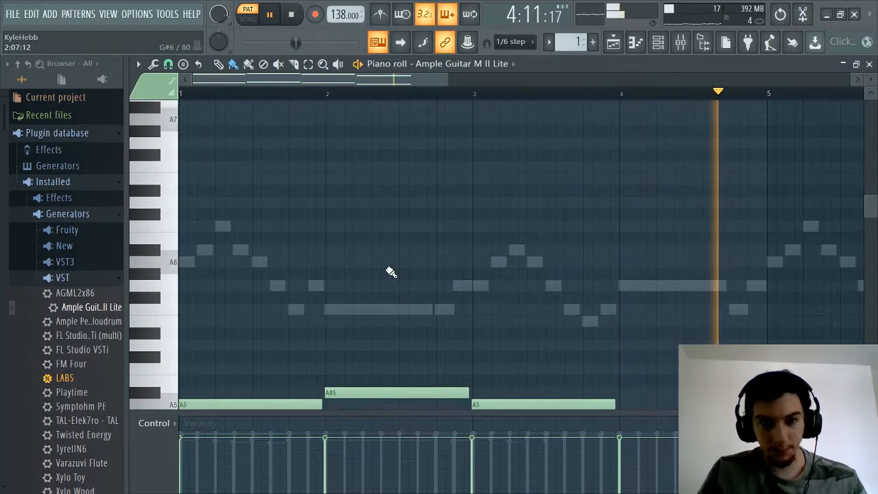
pyautogui.scroll(-4, 391, 271)
pyautogui.press('space')
pyautogui.scroll(2, 198, 231)
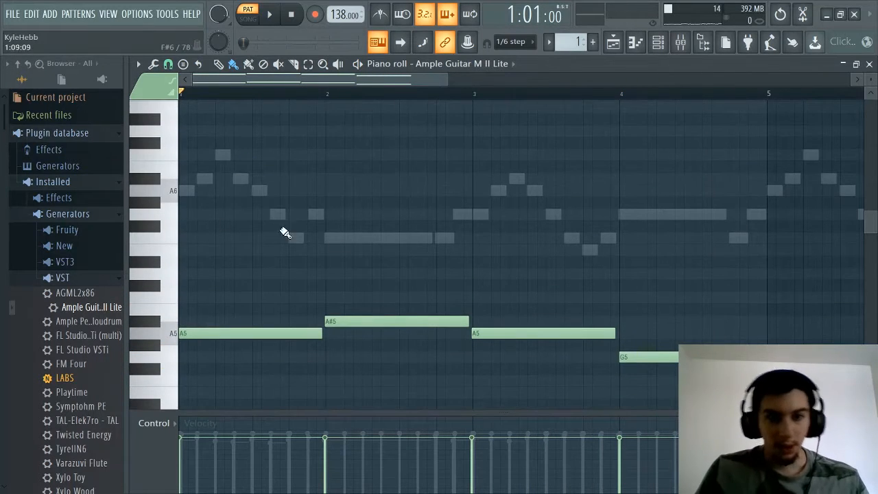
pyautogui.scroll(1, 339, 294)
pyautogui.scroll(-4, 338, 294)
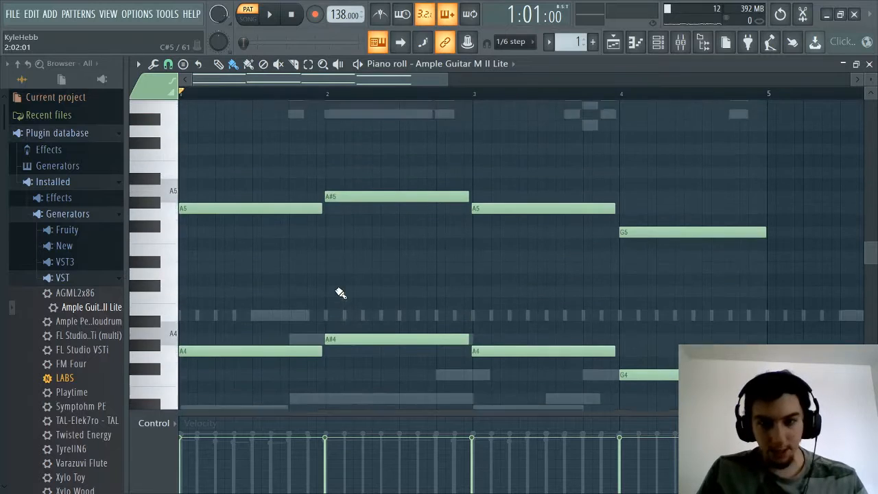
pyautogui.scroll(3, 339, 294)
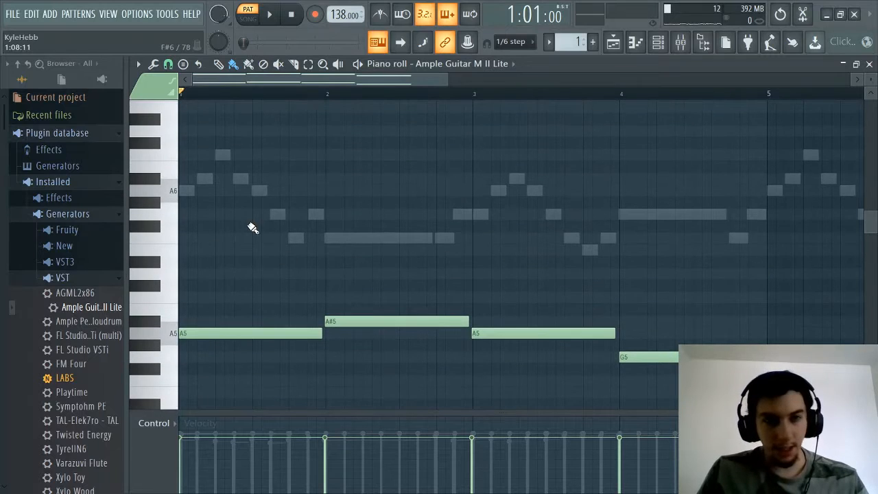
# Show the channel rack and clone the Ample Guitar M II Lite channel
pyautogui.click(658, 43)
pyautogui.click(658, 44)
pyautogui.click(658, 43)
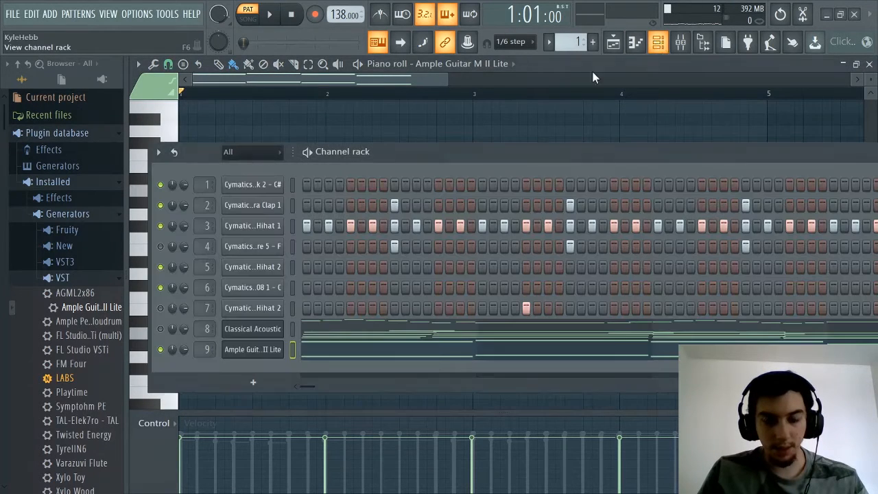
pyautogui.rightClick(247, 349)
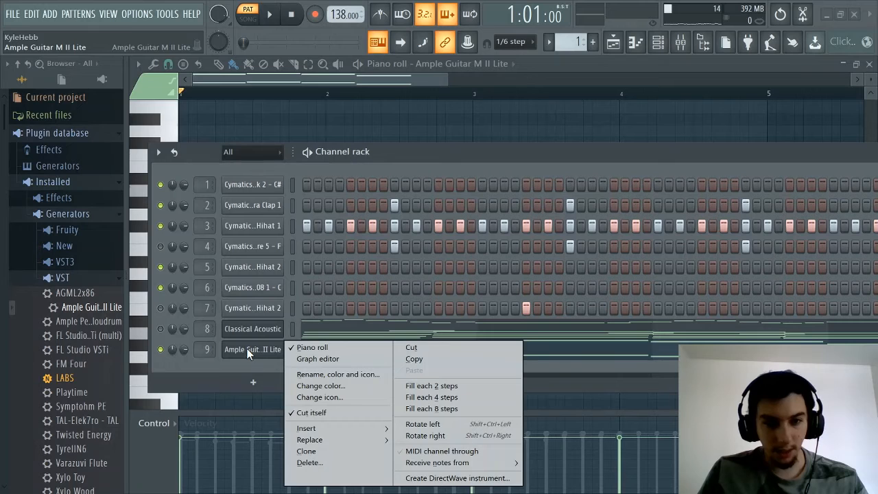
pyautogui.click(305, 451)
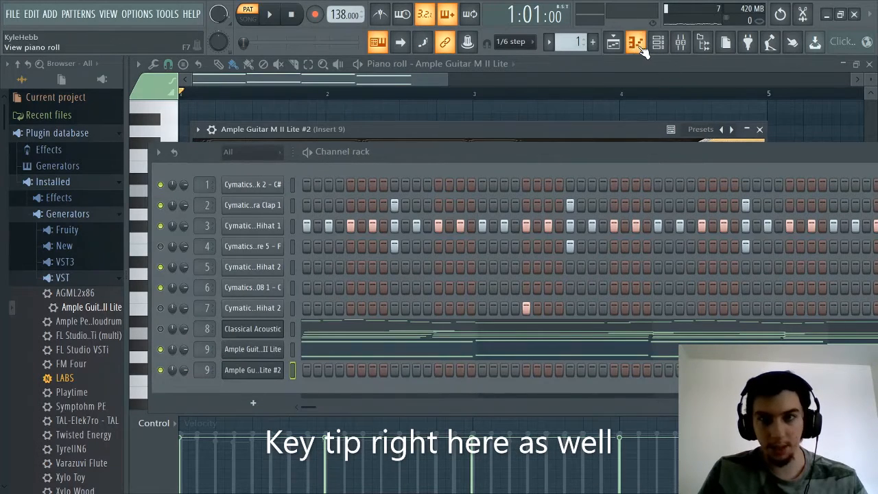
# In the piano roll of the cloned Ample Guitar M II Lite #2 channel, add a short A6 note at the start of bar 1
pyautogui.click(639, 48)
pyautogui.scroll(1, 277, 91)
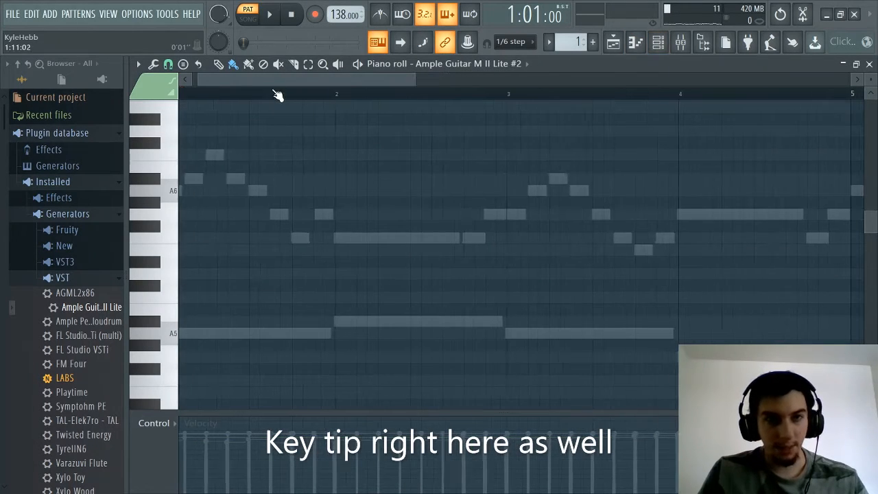
pyautogui.click(189, 189)
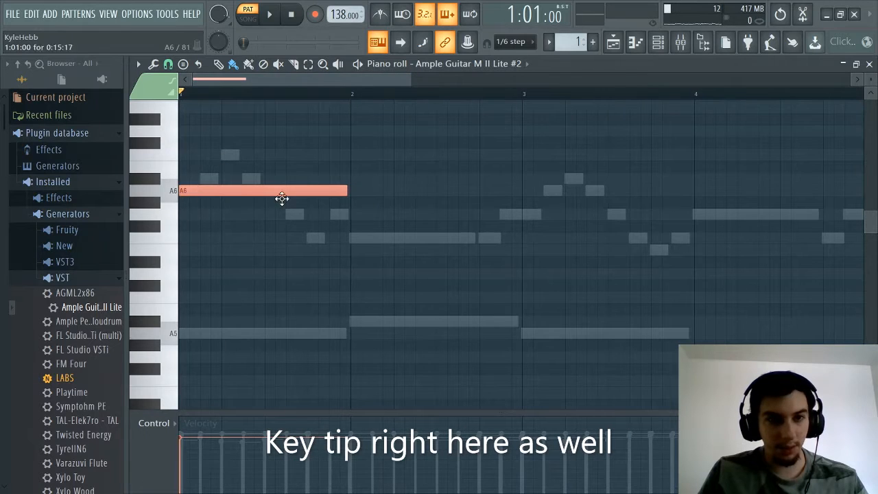
pyautogui.moveTo(332, 194); pyautogui.dragTo(196, 202)
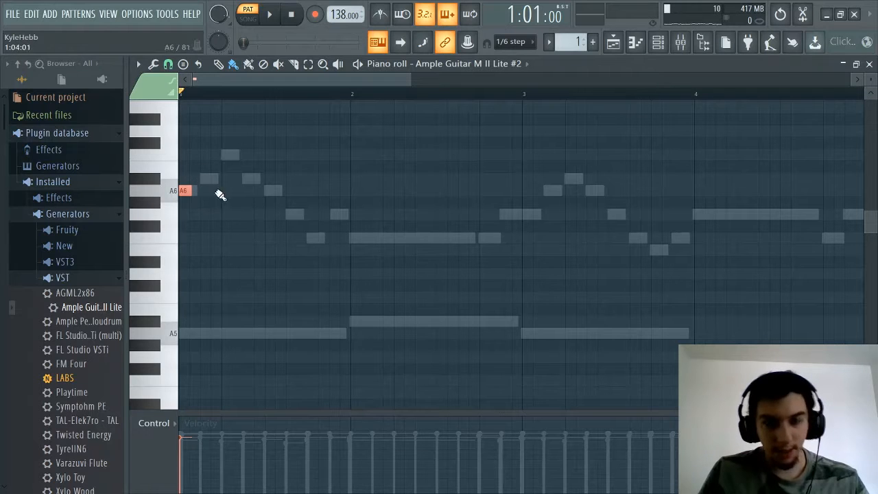
pyautogui.click(664, 42)
pyautogui.click(664, 43)
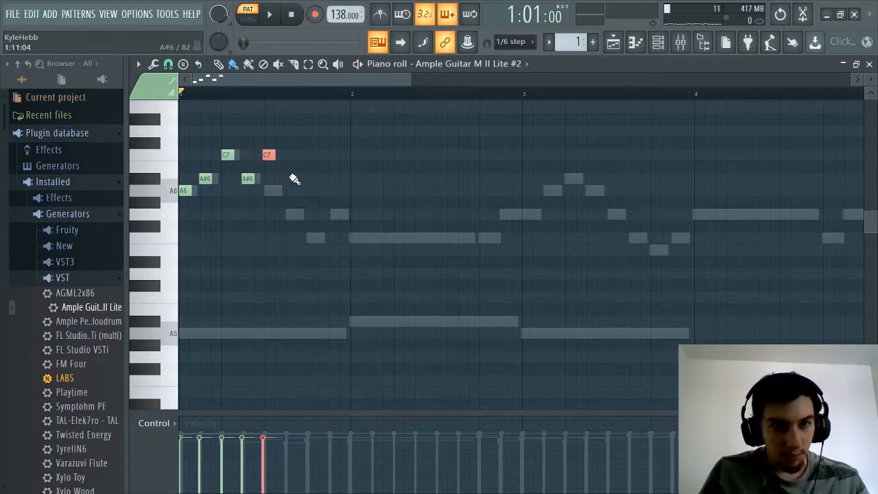
# Finish the bar 1 melody after the second C7 with short A#6, A6 and A#6 notes, playing the pattern to check
pyautogui.press('space')
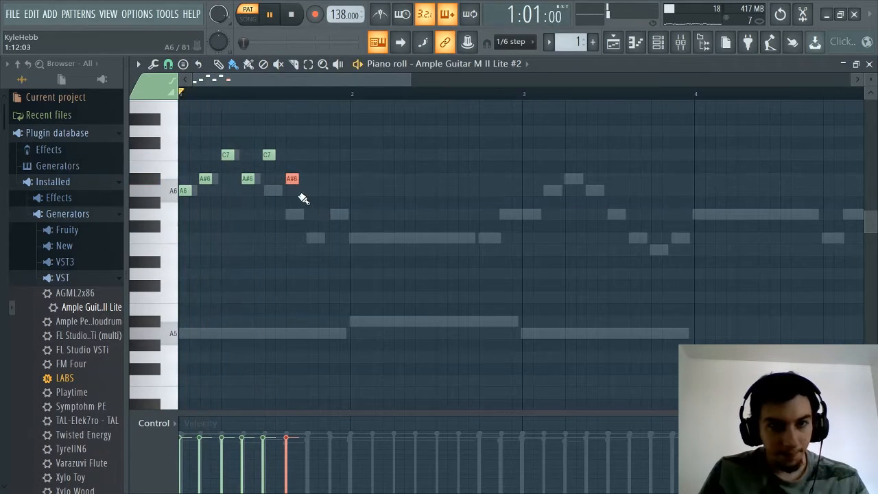
pyautogui.press('space')
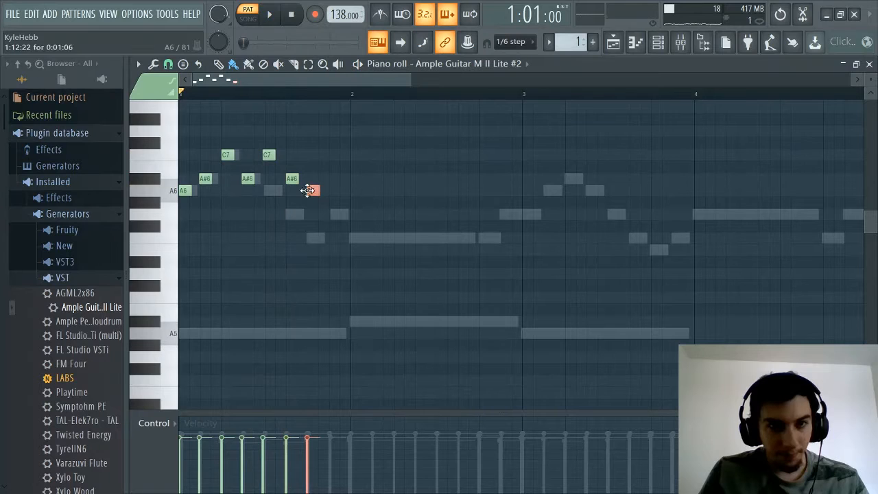
pyautogui.press('space')
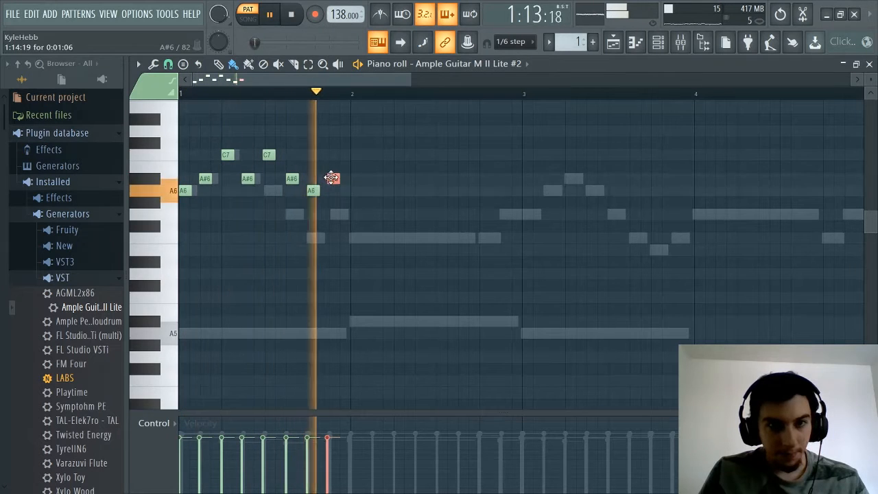
pyautogui.press('space')
pyautogui.press('space')
pyautogui.click(333, 179)
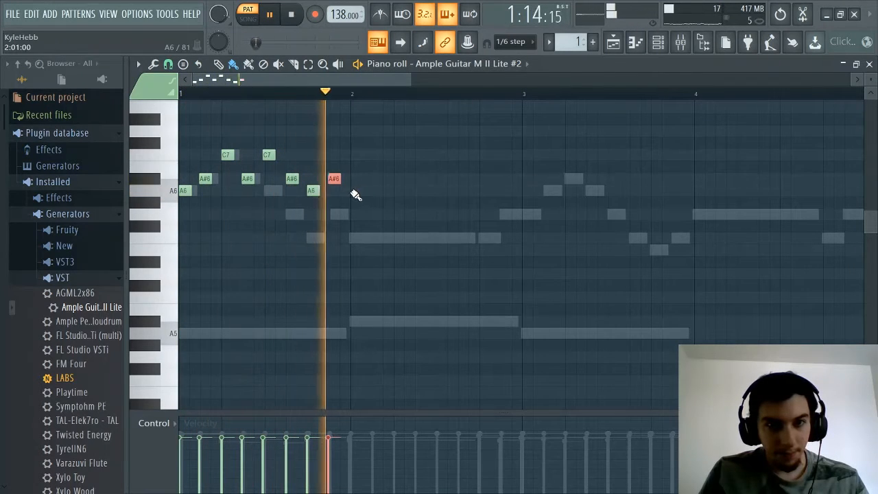
# Fill bar 2 with short melody notes G6, A6, A#6, A6, A#6, A6, G6, A6 and play the pattern
pyautogui.click(354, 192)
pyautogui.press('space')
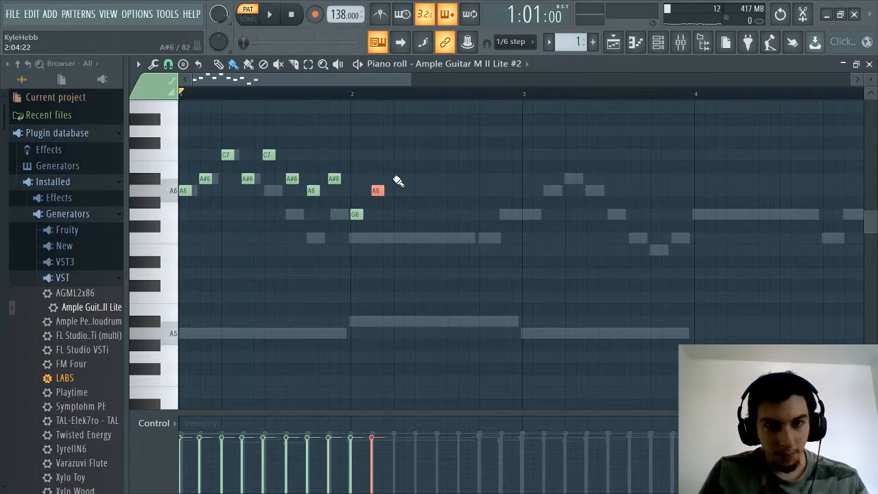
pyautogui.click(396, 179)
pyautogui.press('space')
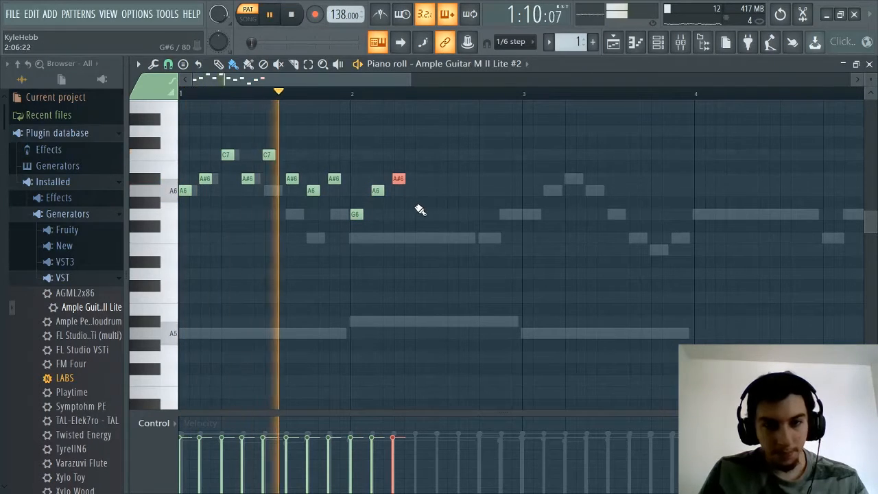
pyautogui.press('space')
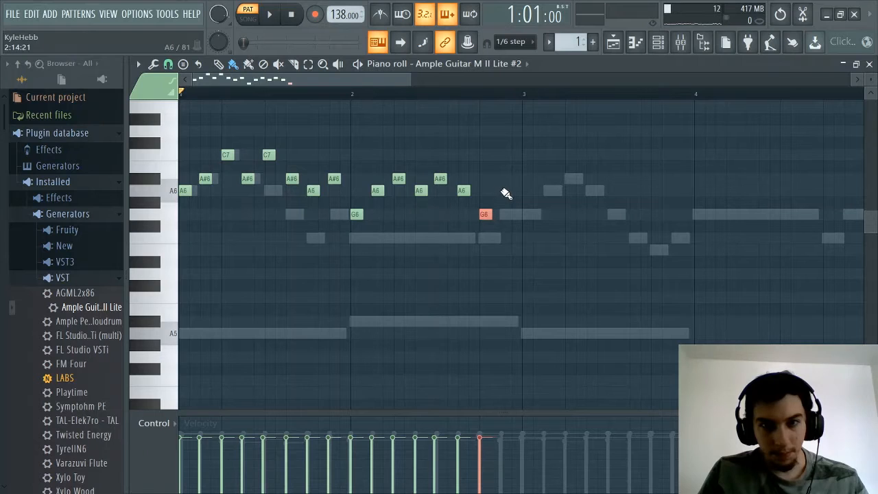
pyautogui.click(486, 214)
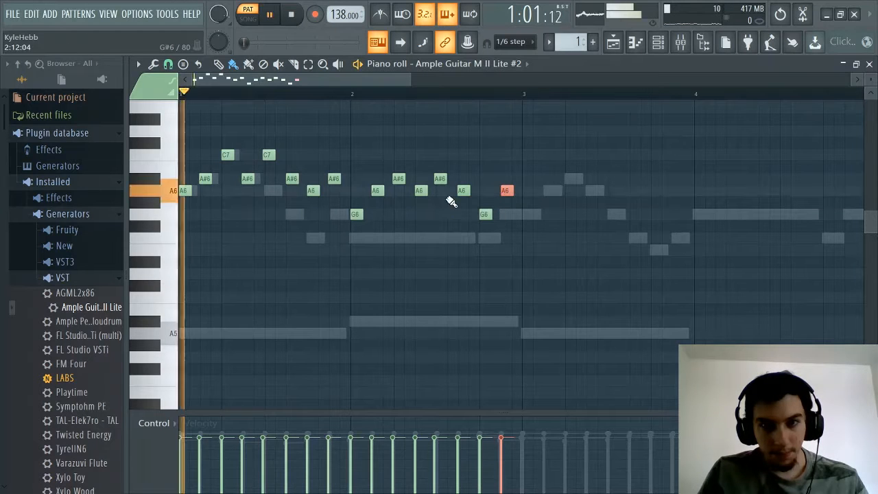
pyautogui.press('space')
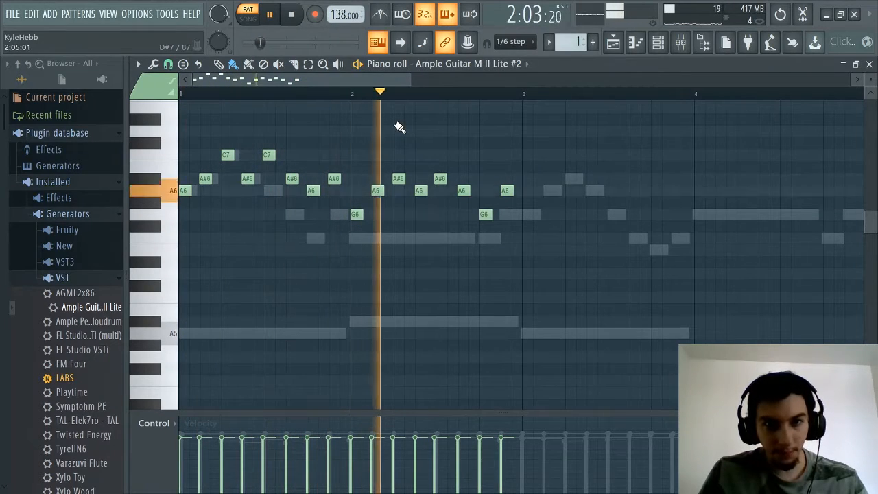
pyautogui.press('space')
pyautogui.press('space')
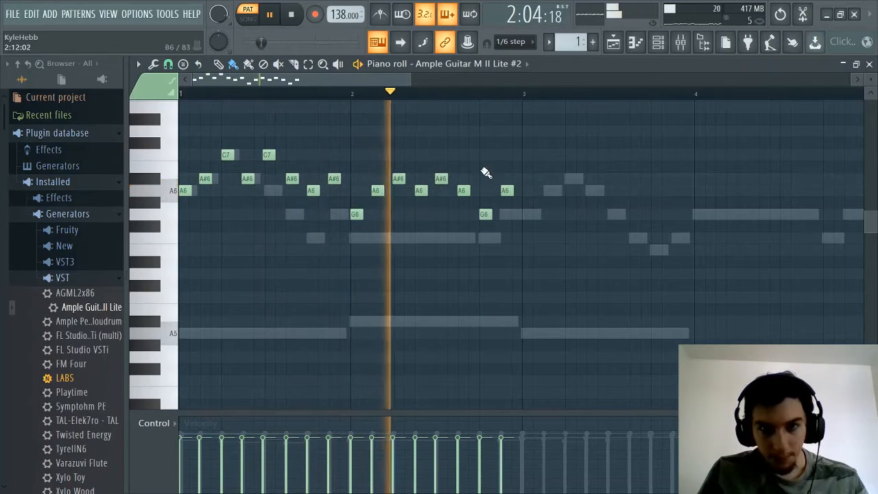
# Select all melody notes in bars 1 and 2, lengthen them until they overlap, and play the pattern
pyautogui.scroll(-2, 386, 90)
pyautogui.scroll(2, 391, 96)
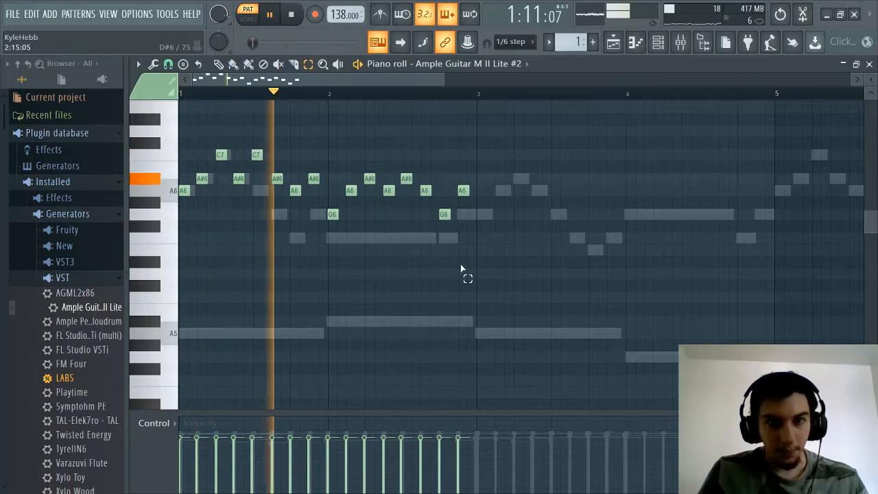
pyautogui.moveTo(465, 269); pyautogui.dragTo(180, 138)
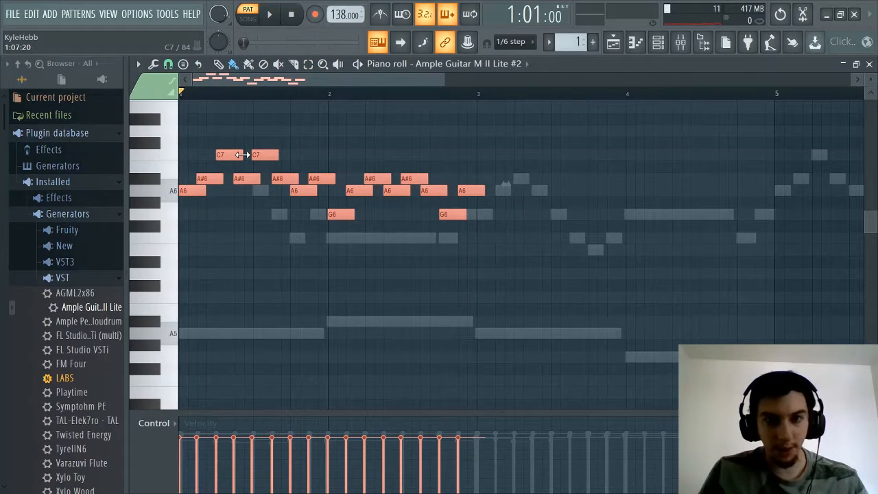
pyautogui.press('space')
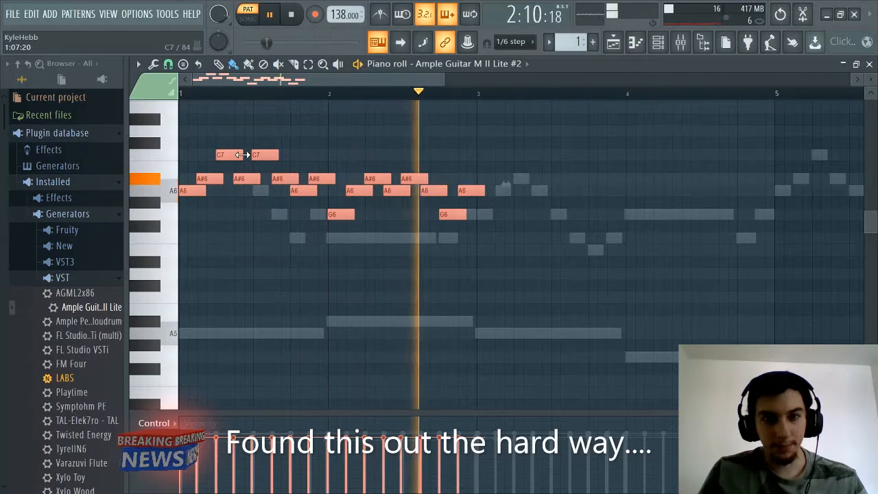
pyautogui.press('space')
# Shorten the selected melody notes so each one ends just before the next begins, and play the pattern to check
pyautogui.moveTo(241, 155); pyautogui.dragTo(228, 155)
pyautogui.scroll(5, 238, 93)
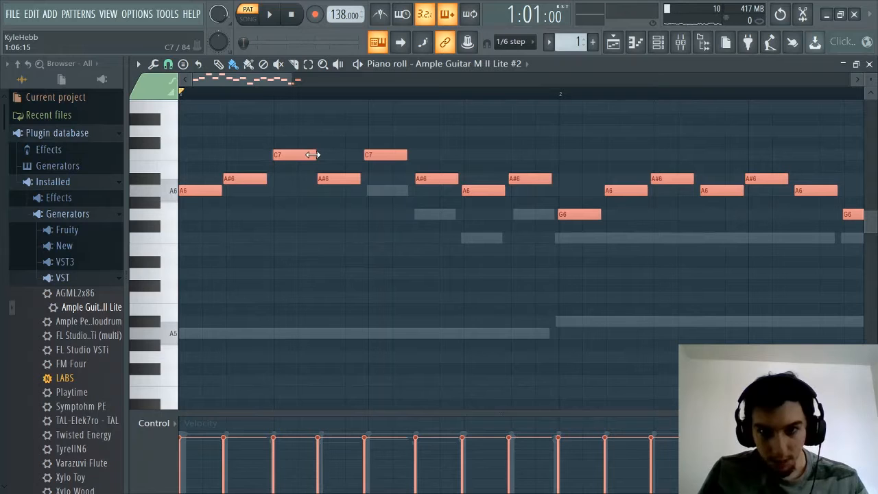
pyautogui.press('space')
pyautogui.scroll(-8, 308, 97)
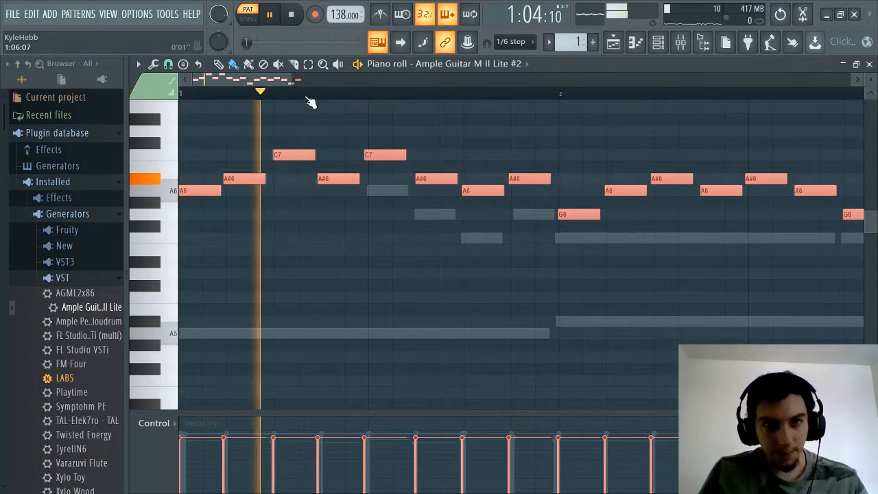
pyautogui.scroll(-1, 310, 97)
pyautogui.click(322, 120)
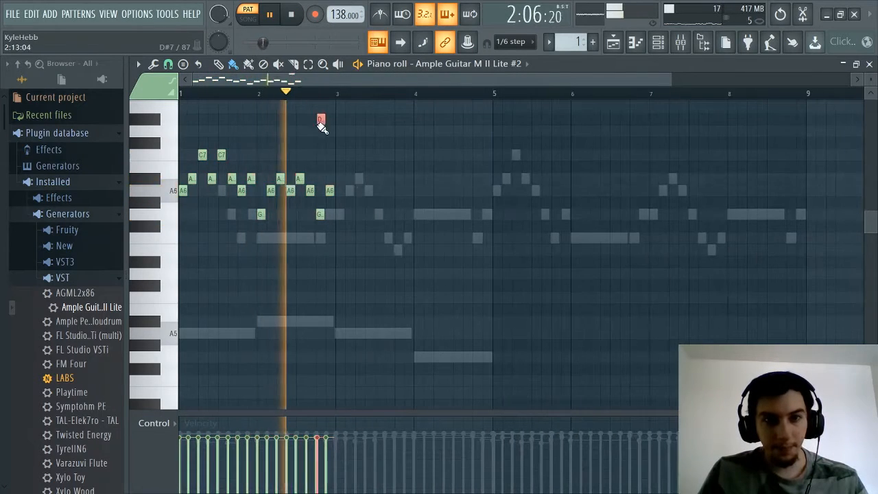
pyautogui.rightClick(322, 120)
pyautogui.press('space')
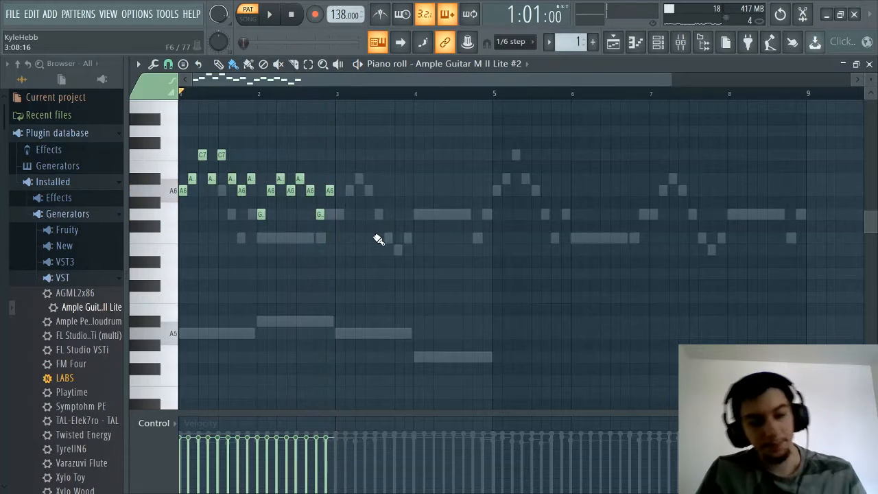
# Slightly randomize the velocities of the melody notes in bars 1 and 2
pyautogui.hotkey('alt', 'r')
pyautogui.click(255, 315)
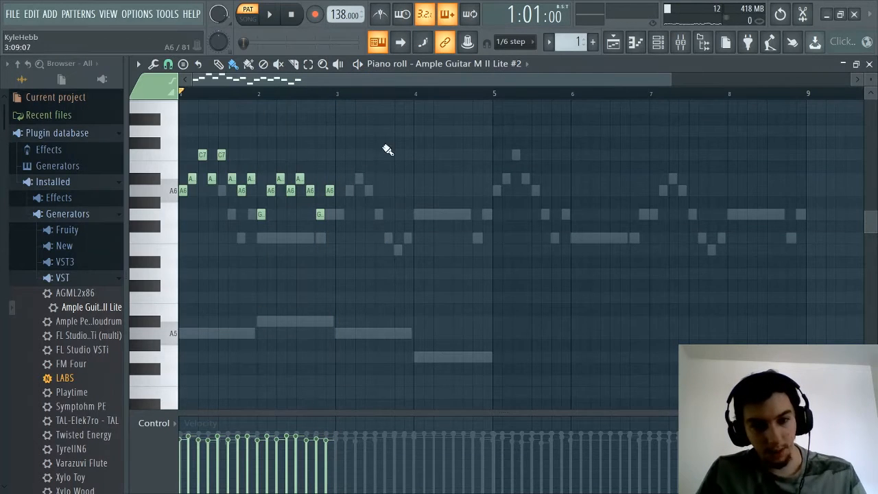
# Duplicate the two-bar melody and align the copy with the start of bar 3 so it fills bars 3 and 4
pyautogui.scroll(3, 365, 100)
pyautogui.scroll(1, 384, 165)
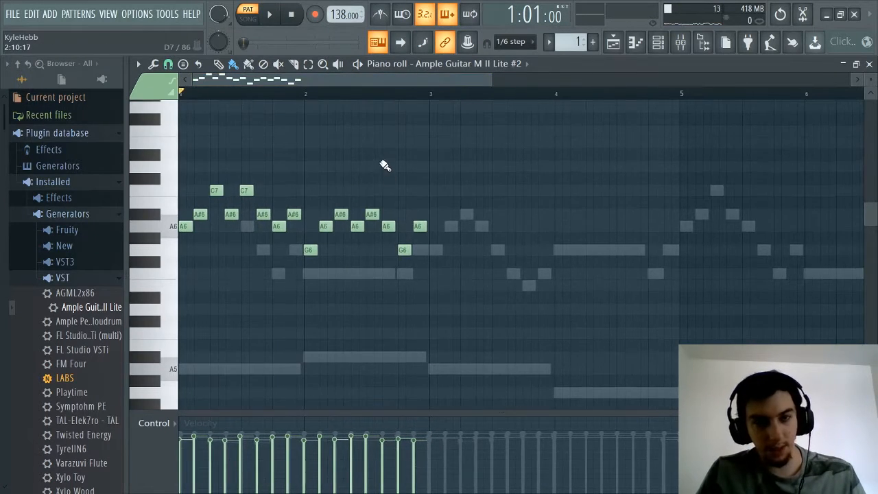
pyautogui.hotkey('ctrl', 'b')
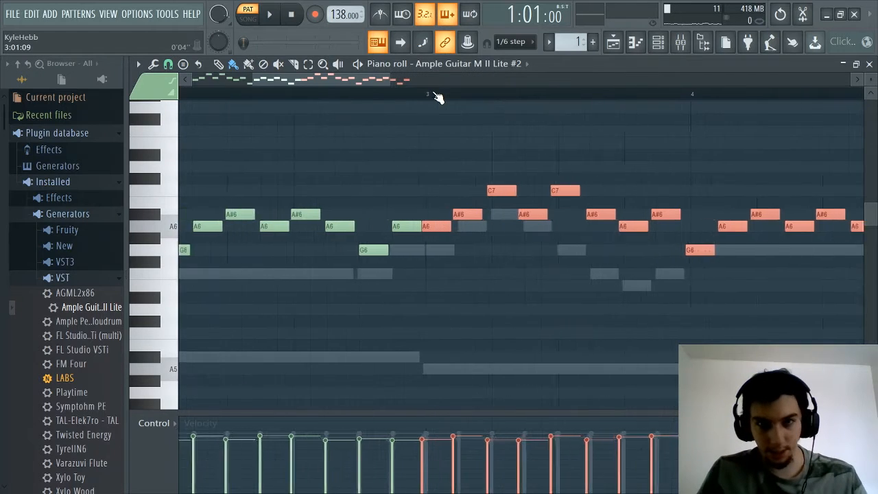
pyautogui.scroll(4, 439, 94)
pyautogui.moveTo(433, 230); pyautogui.dragTo(443, 230)
pyautogui.scroll(-4, 407, 101)
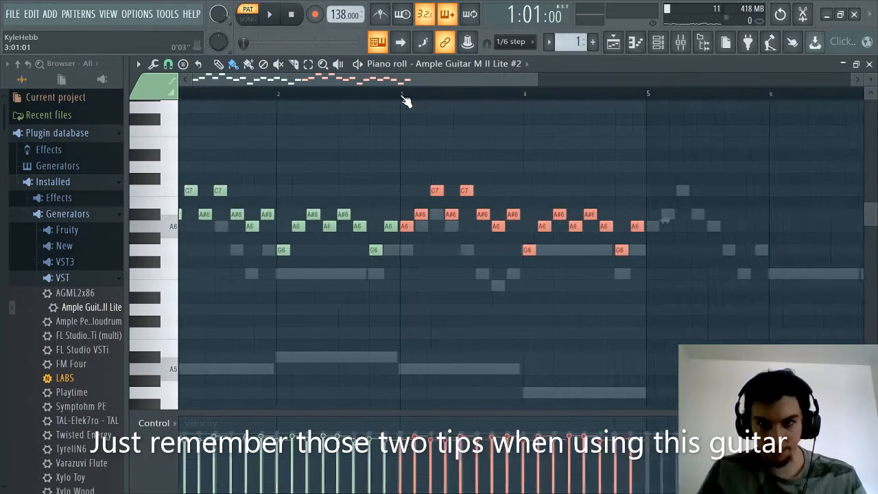
pyautogui.click(436, 284)
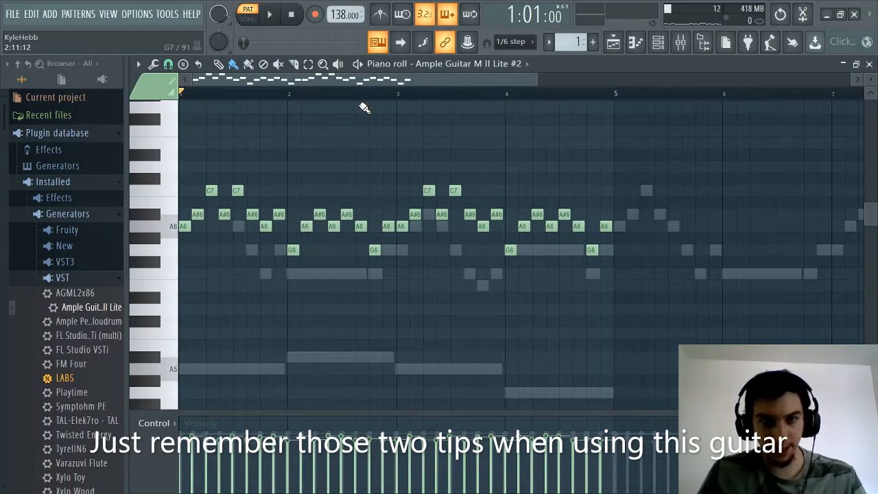
# Route the Ample Guitar M II Lite #2 channel to mixer Insert 10
pyautogui.scroll(-2, 361, 99)
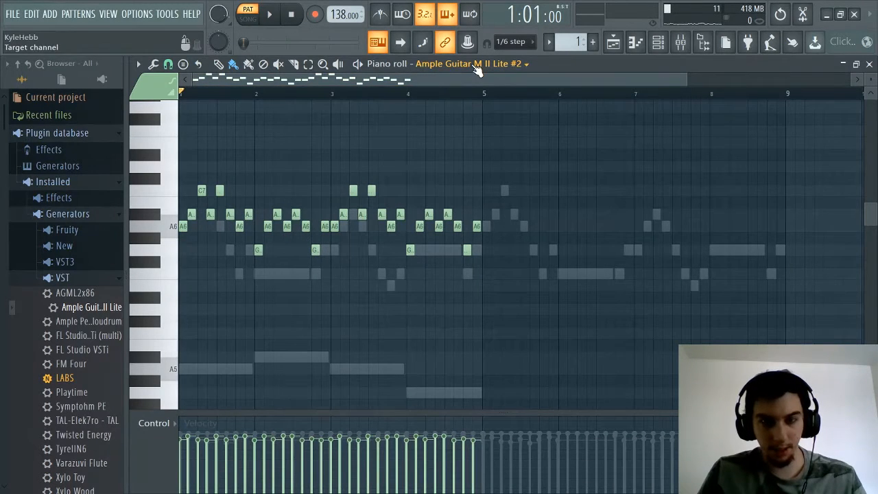
pyautogui.click(657, 43)
pyautogui.click(657, 43)
pyautogui.click(679, 43)
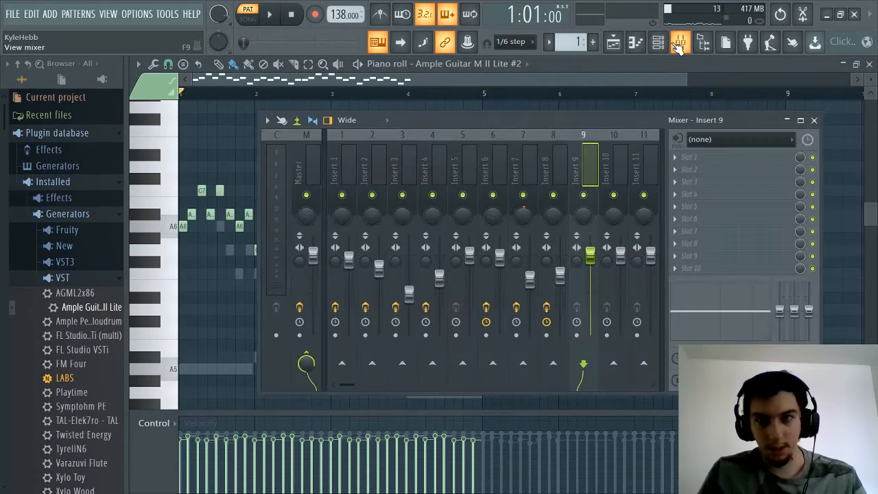
pyautogui.click(657, 43)
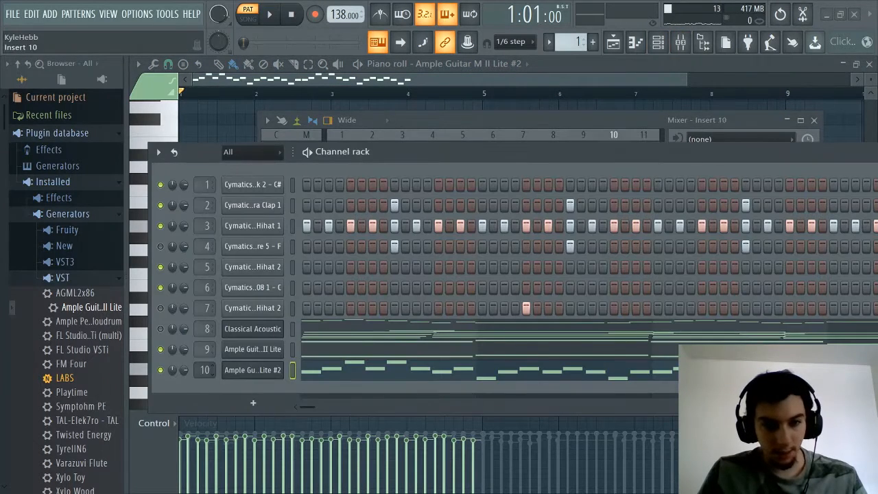
# Lower the volume of mixer Insert 10 to about -4.9 dB while listening to the pattern
pyautogui.click(681, 43)
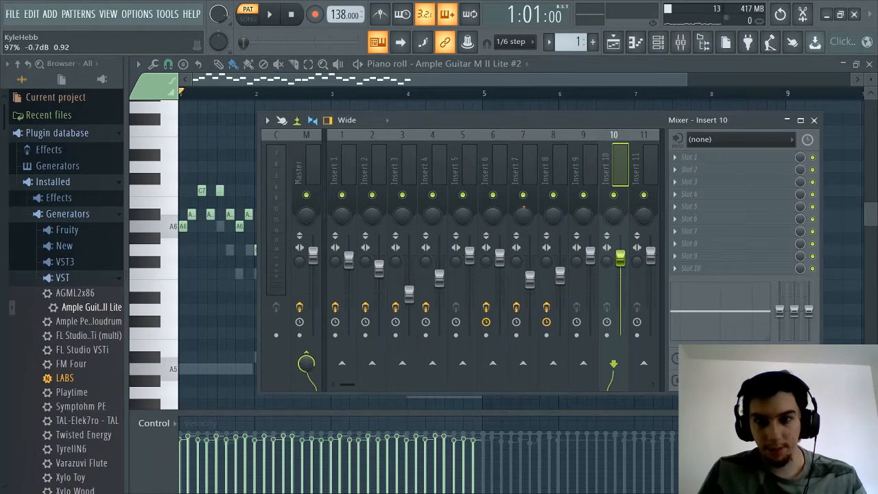
pyautogui.click(680, 44)
pyautogui.scroll(3, 474, 97)
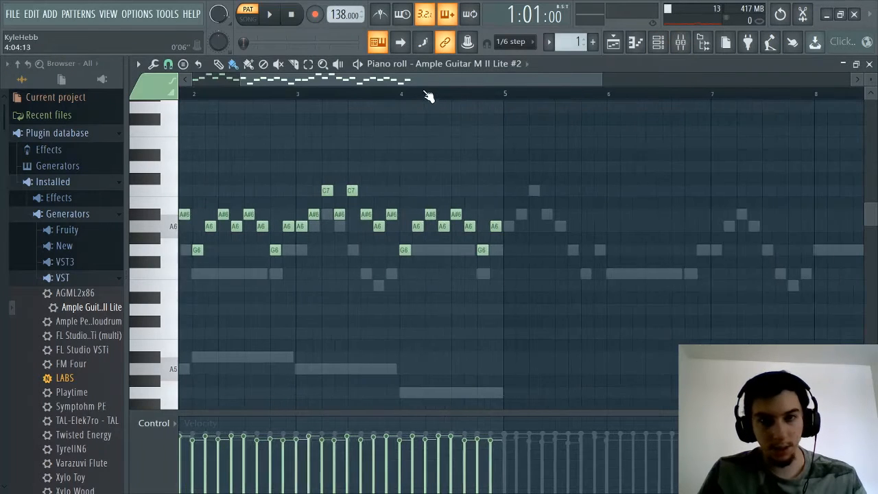
pyautogui.press('space')
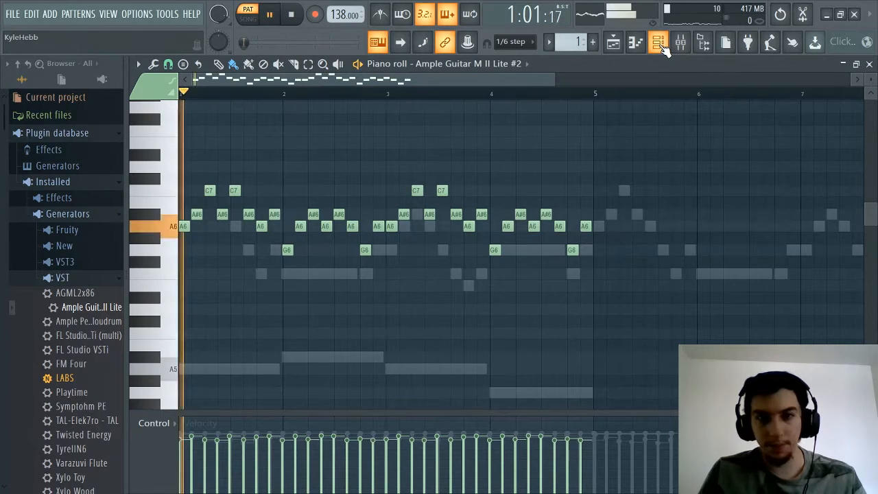
pyautogui.click(681, 43)
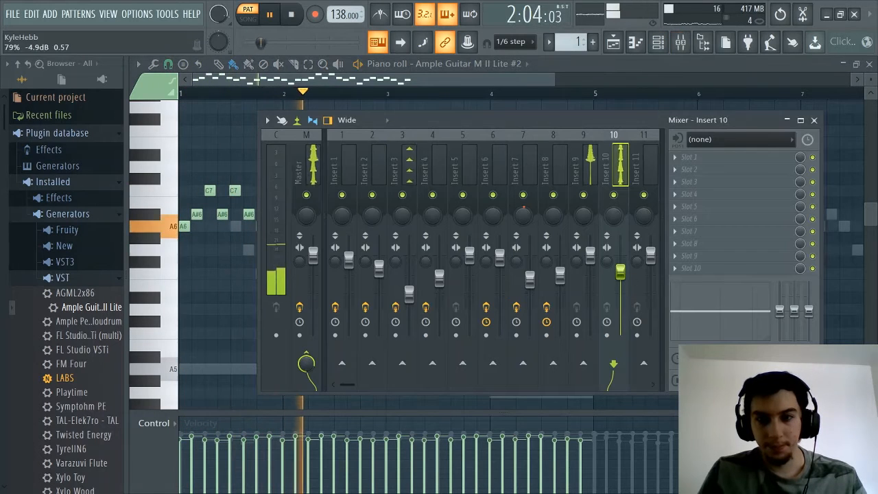
pyautogui.click(682, 45)
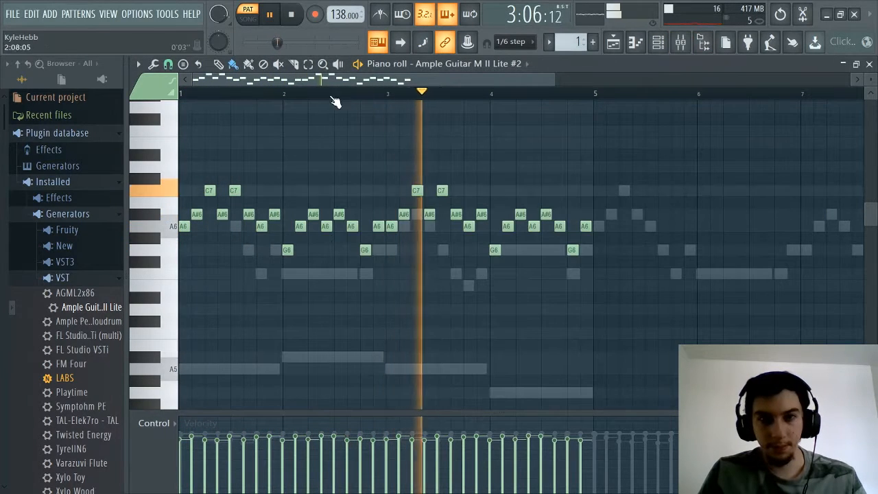
pyautogui.press('F9')
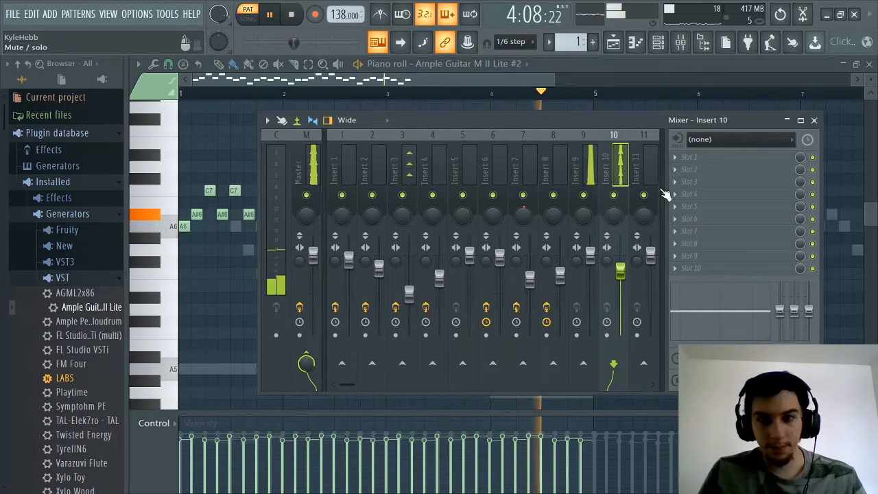
pyautogui.click(681, 43)
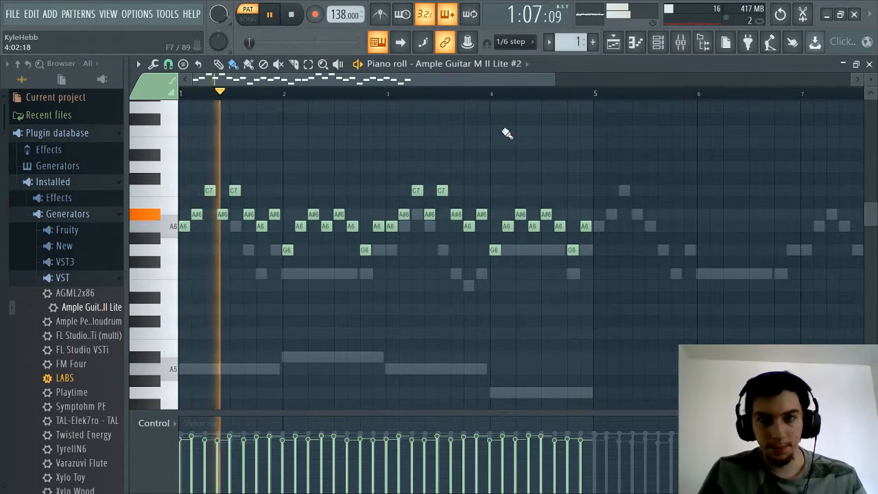
# Duplicate the four-bar melody into bars 5 to 8, starting at bar 5
pyautogui.hotkey('ctrl', 'b')
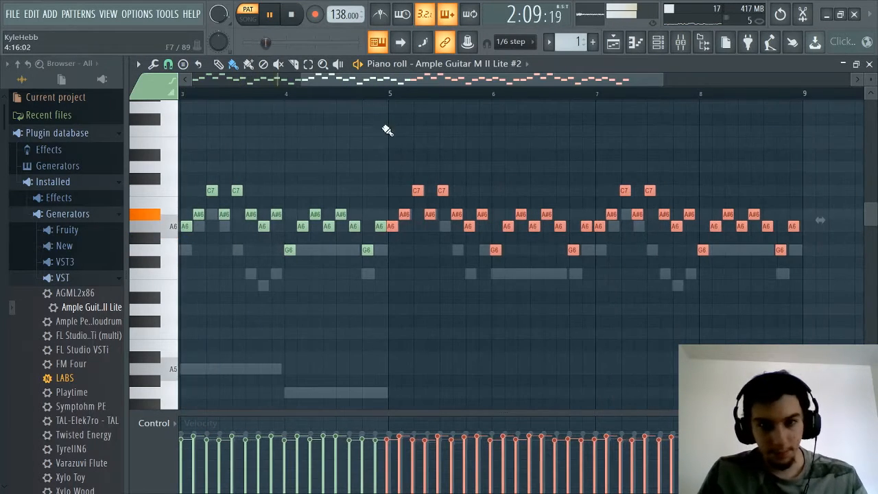
pyautogui.scroll(4, 382, 97)
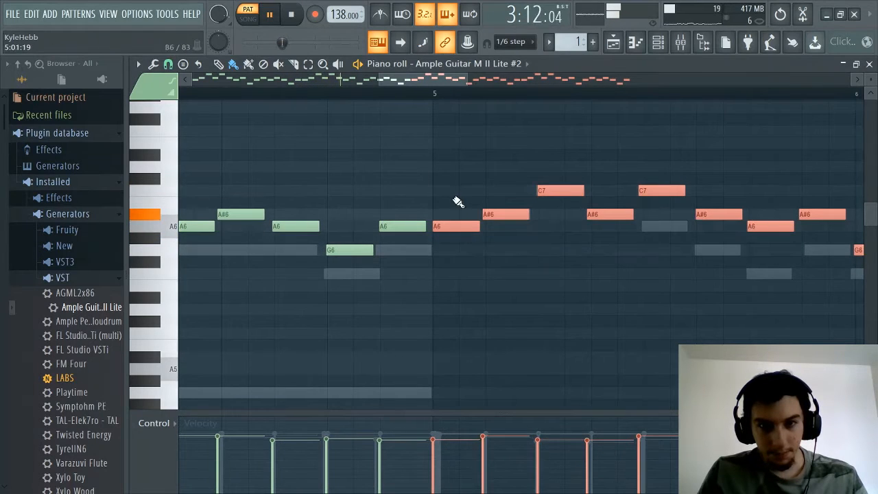
# Review the Ample Guitar M II Lite base notes across all eight bars in the piano roll while the pattern plays
pyautogui.click(466, 63)
pyautogui.click(457, 177)
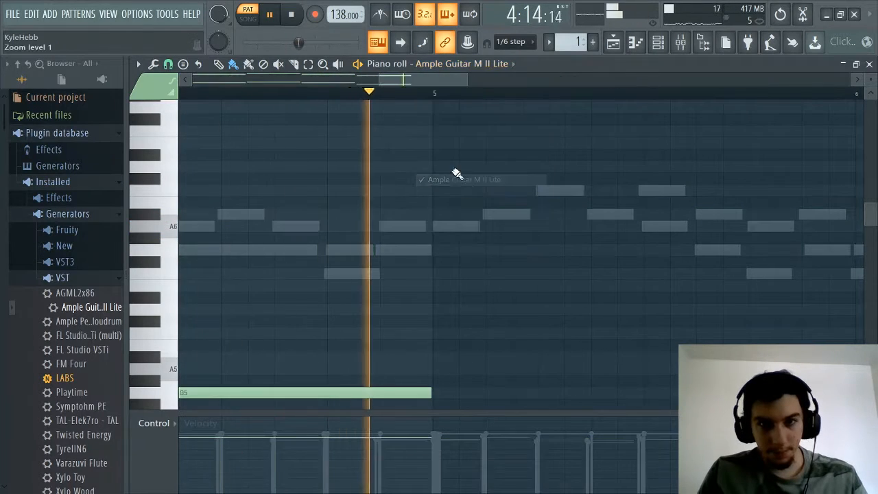
pyautogui.scroll(-3, 423, 98)
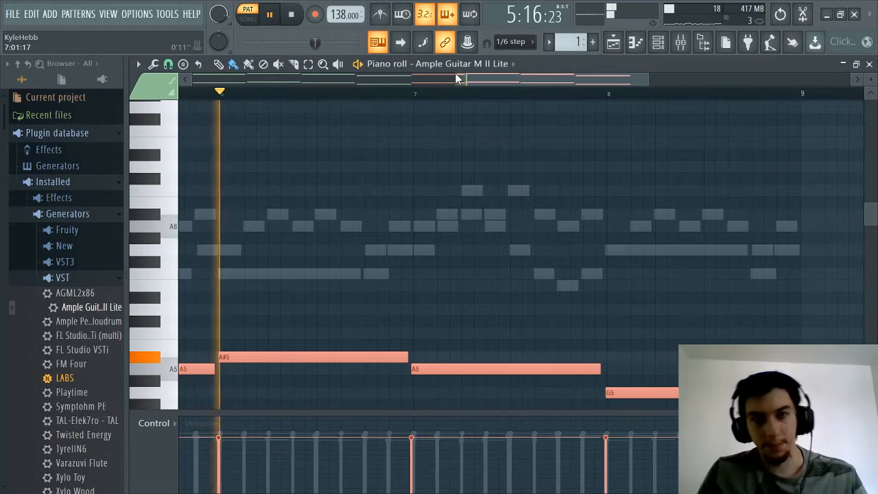
pyautogui.moveTo(454, 73); pyautogui.dragTo(382, 82)
pyautogui.scroll(-5, 439, 168)
pyautogui.scroll(3, 360, 96)
pyautogui.click(380, 131)
pyautogui.rightClick(404, 132)
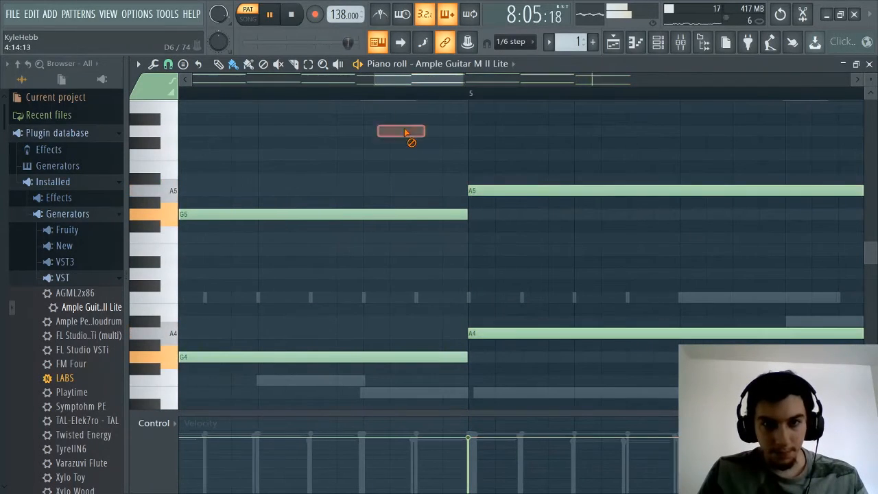
pyautogui.scroll(-5, 386, 98)
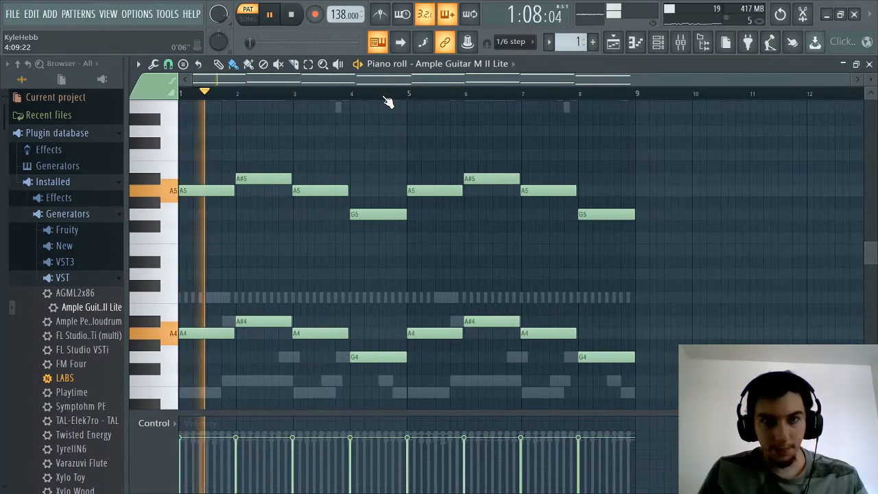
pyautogui.scroll(3, 337, 129)
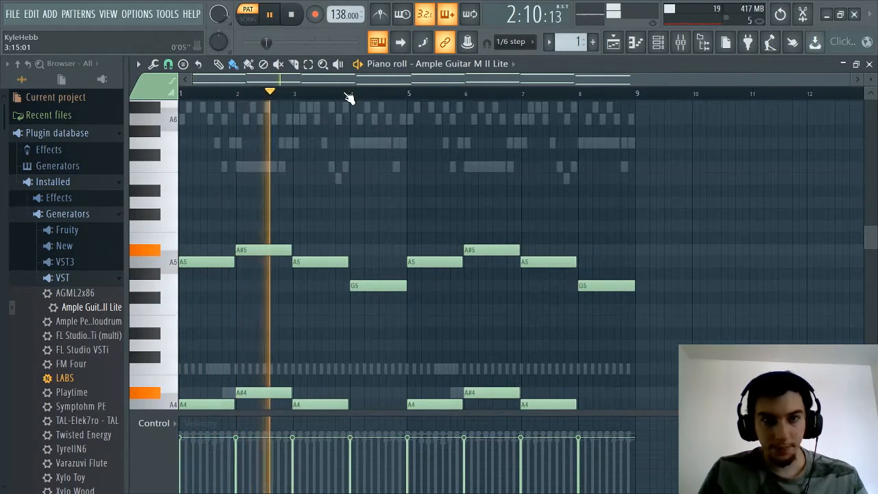
pyautogui.scroll(1, 350, 98)
# Load Fruity Parametric EQ 2 on mixer Insert 10, cutting the lows with band 1 and reducing the extreme highs with band 7
pyautogui.press('F9')
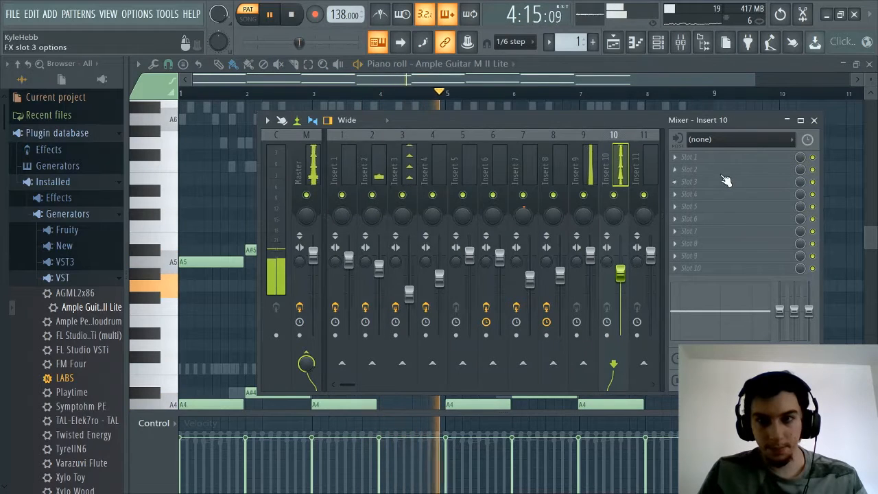
pyautogui.click(701, 161)
pyautogui.click(520, 403)
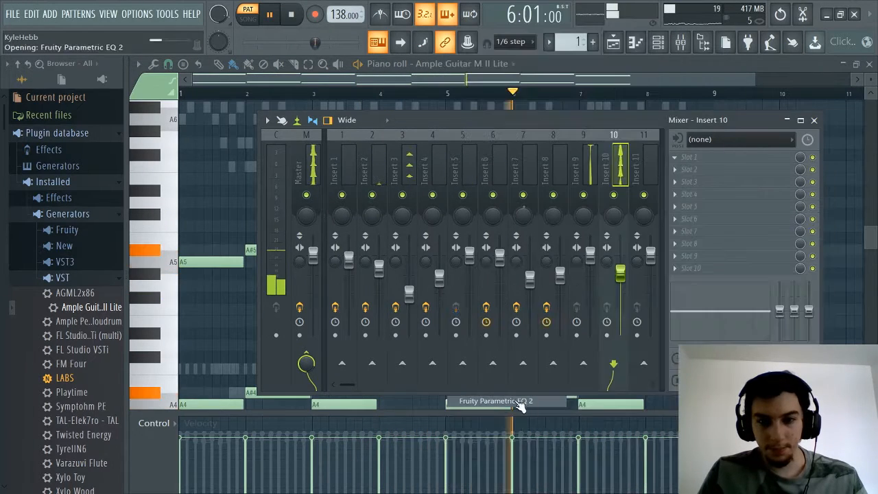
pyautogui.moveTo(304, 323); pyautogui.dragTo(358, 392)
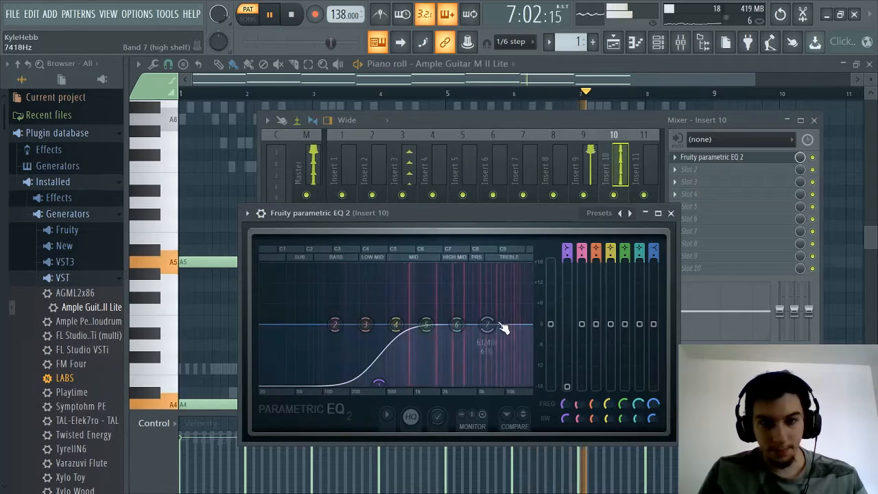
pyautogui.moveTo(487, 324); pyautogui.dragTo(536, 368)
pyautogui.click(669, 214)
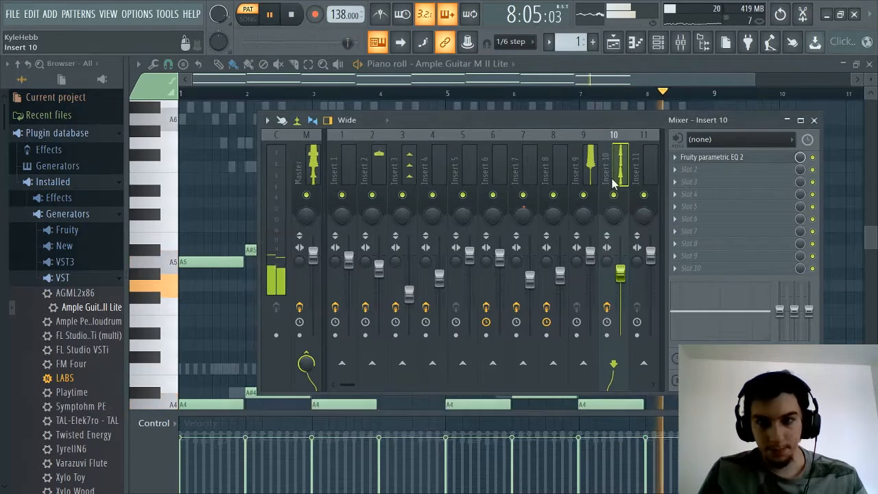
# Load Fruity Parametric EQ 2 on mixer Insert 9 and pull bands 1 and 7 fully down to roll off lows and highs
pyautogui.click(591, 165)
pyautogui.click(701, 158)
pyautogui.click(530, 399)
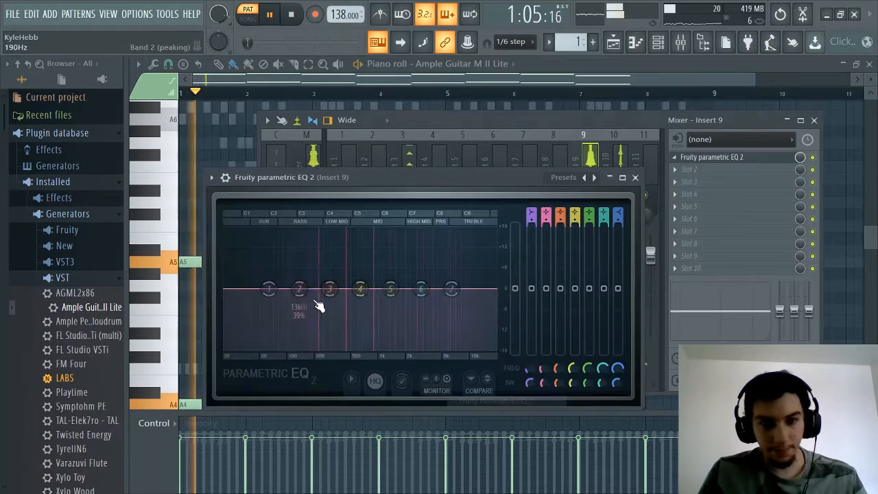
pyautogui.moveTo(267, 294); pyautogui.dragTo(268, 348)
pyautogui.moveTo(453, 290); pyautogui.dragTo(454, 349)
pyautogui.moveTo(270, 348); pyautogui.dragTo(282, 349)
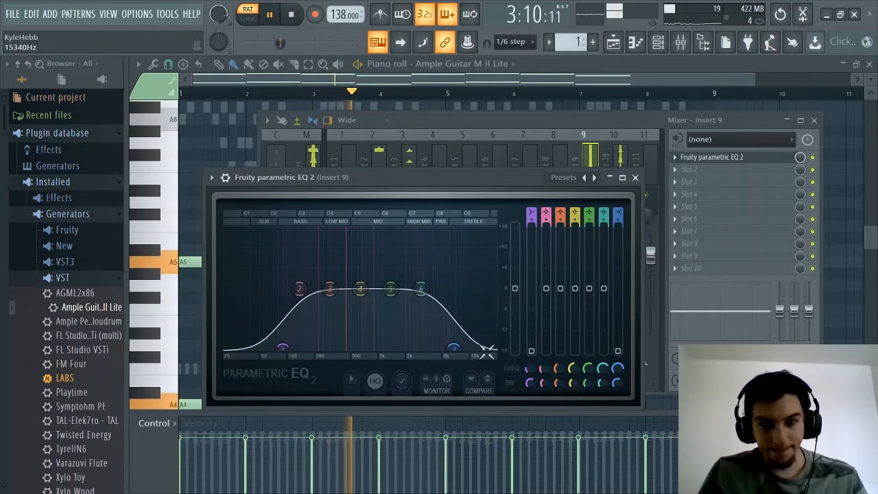
# Steepen the low and high cuts on Insert 9's EQ, lower band 6 in the highs, and set band 2 to about -4.1 dB at 116 Hz
pyautogui.moveTo(619, 382); pyautogui.dragTo(619, 416)
pyautogui.moveTo(421, 295); pyautogui.dragTo(461, 325)
pyautogui.moveTo(530, 382); pyautogui.dragTo(530, 413)
pyautogui.moveTo(299, 288); pyautogui.dragTo(293, 303)
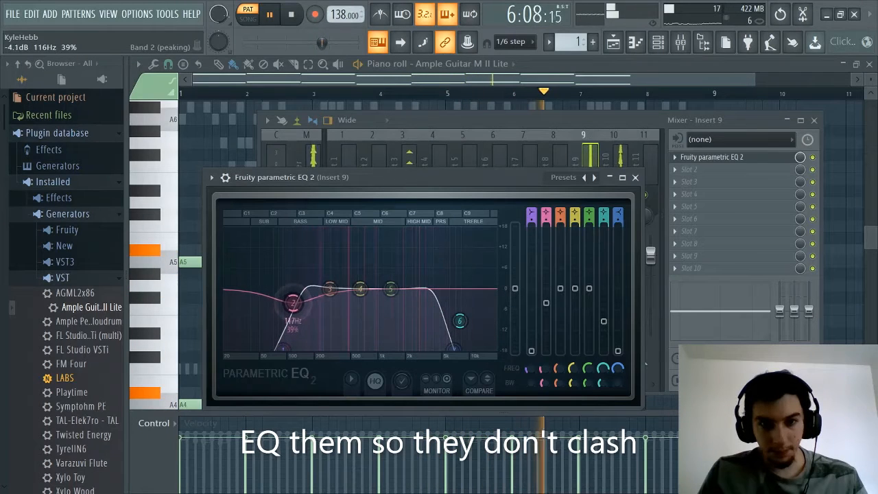
pyautogui.click(634, 177)
# Add a second effect to slot 2 of mixer Insert 9
pyautogui.click(714, 169)
pyautogui.moveTo(693, 185)
pyautogui.click(486, 177)
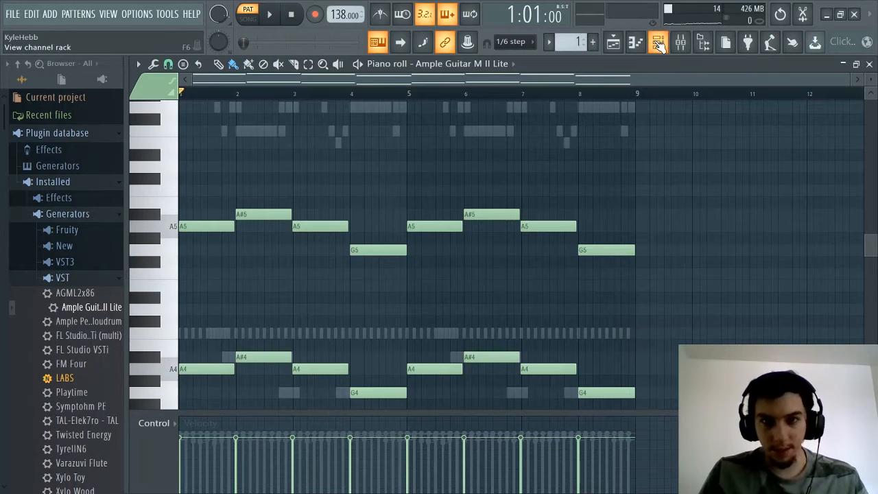
# Examine the Ample Guitar M II Lite #2 melody notes in the piano roll, comparing them with the ghosted base notes
pyautogui.scroll(4, 254, 245)
pyautogui.scroll(-3, 316, 240)
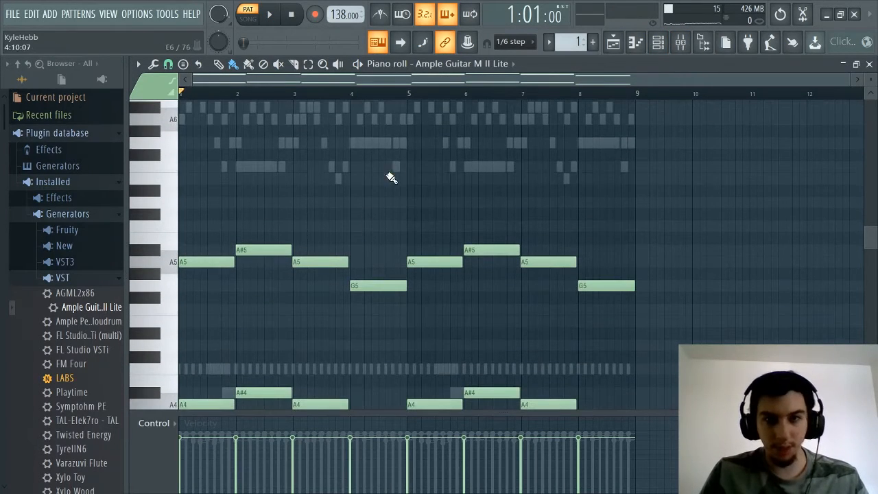
pyautogui.click(480, 63)
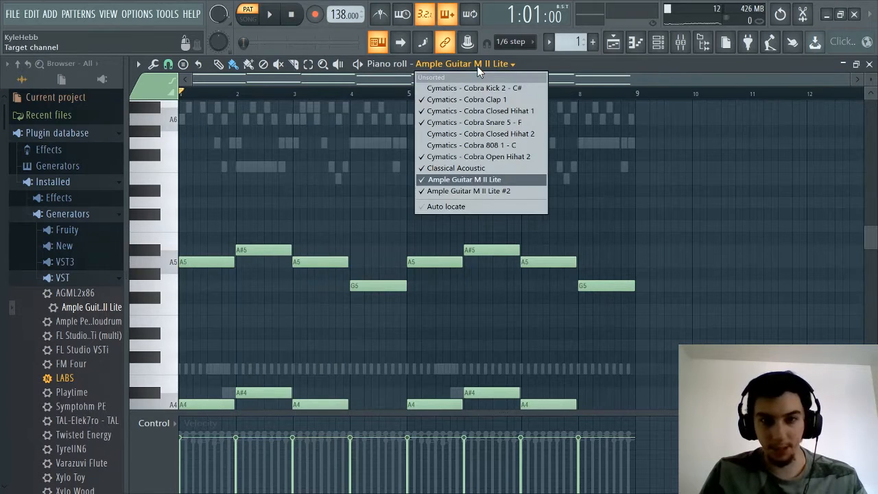
pyautogui.click(479, 191)
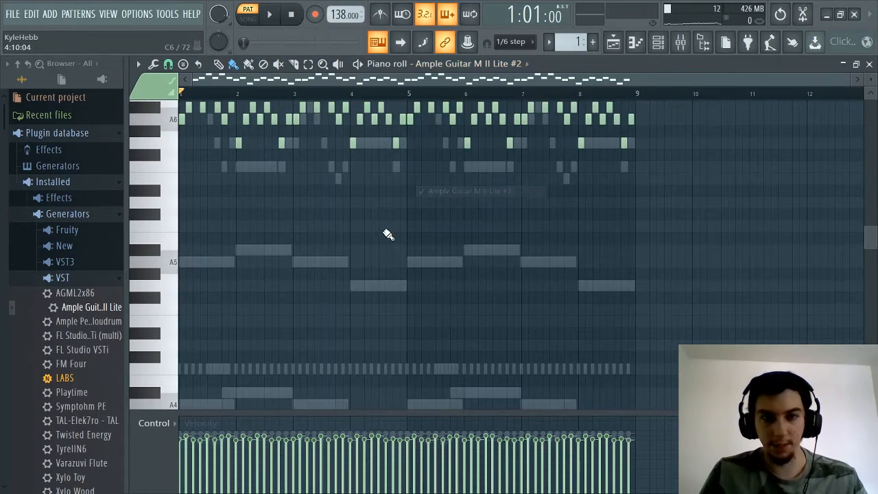
pyautogui.scroll(2, 308, 94)
pyautogui.moveTo(305, 82); pyautogui.dragTo(169, 110)
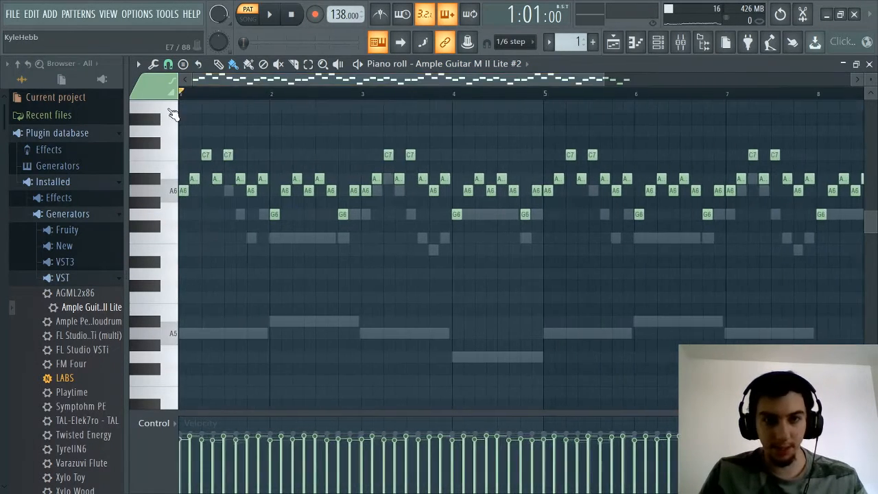
pyautogui.scroll(2, 275, 94)
pyautogui.moveTo(281, 81); pyautogui.dragTo(190, 110)
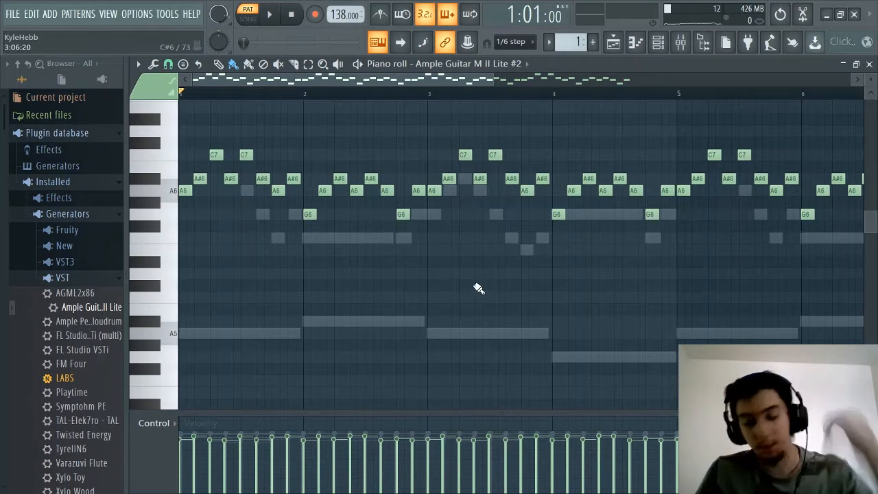
pyautogui.scroll(2, 484, 246)
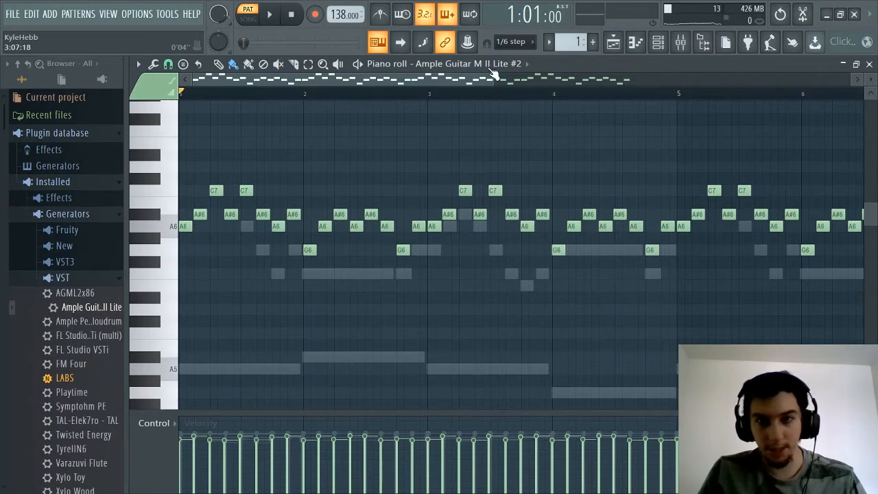
# Switch the piano roll back to Ample Guitar M II Lite and examine its octave-layered base notes over the eight bars
pyautogui.click(491, 67)
pyautogui.click(488, 180)
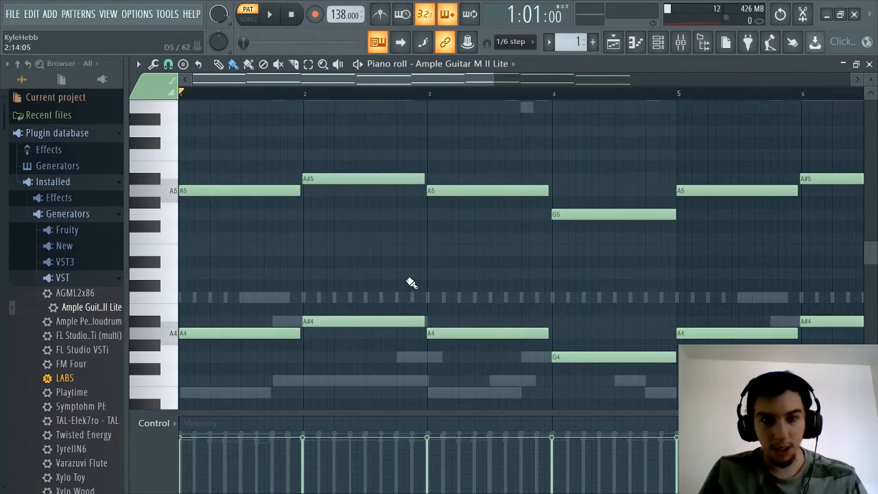
pyautogui.scroll(2, 413, 268)
pyautogui.scroll(-2, 423, 98)
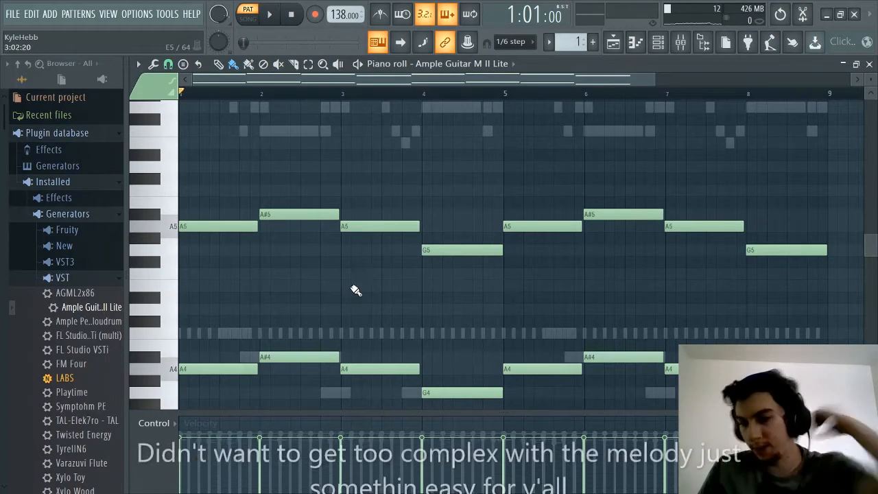
pyautogui.scroll(3, 331, 92)
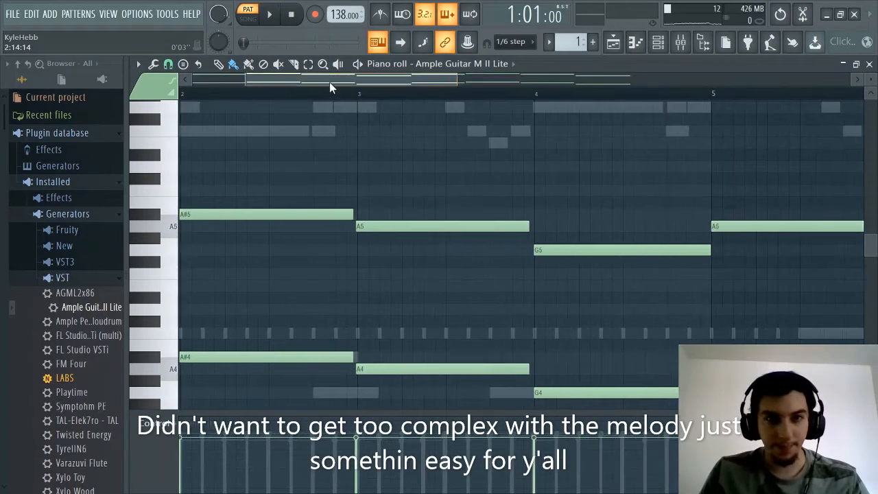
pyautogui.scroll(-3, 264, 95)
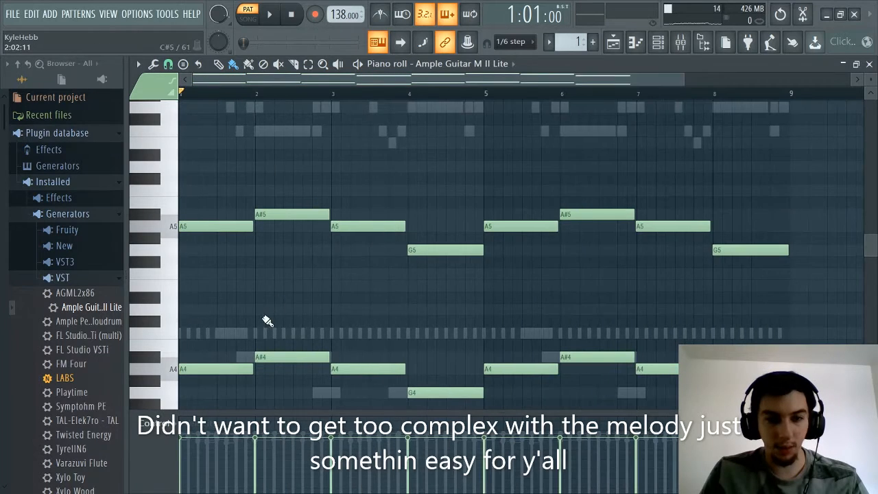
pyautogui.scroll(-4, 324, 281)
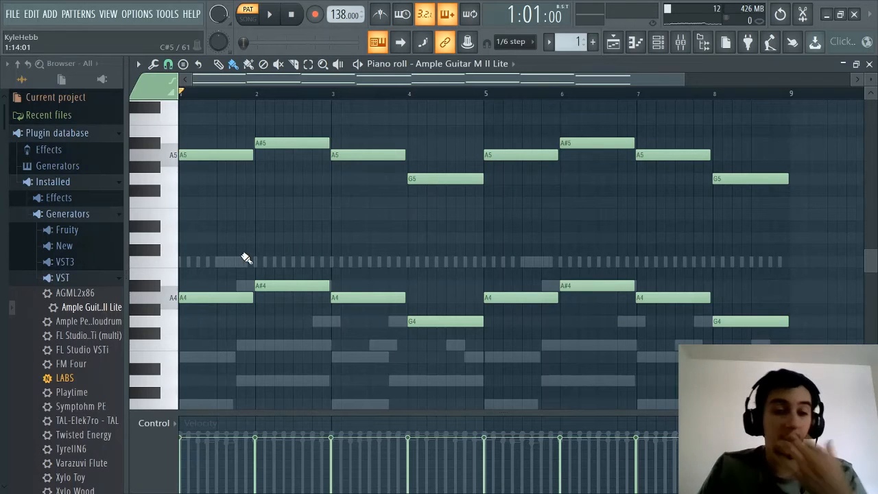
pyautogui.scroll(4, 307, 93)
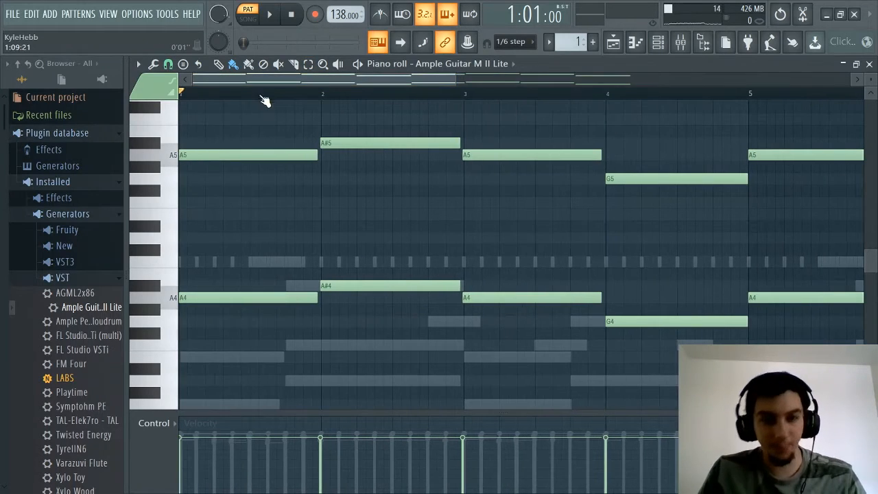
pyautogui.scroll(2, 328, 235)
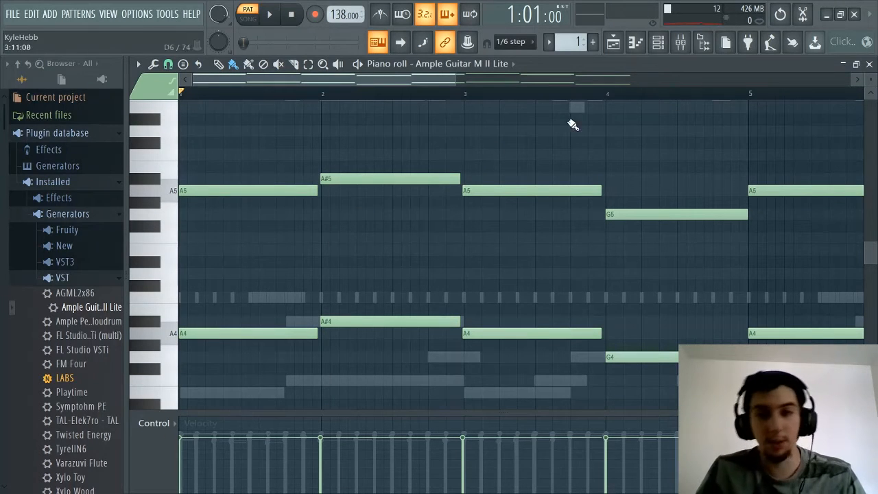
pyautogui.scroll(2, 520, 221)
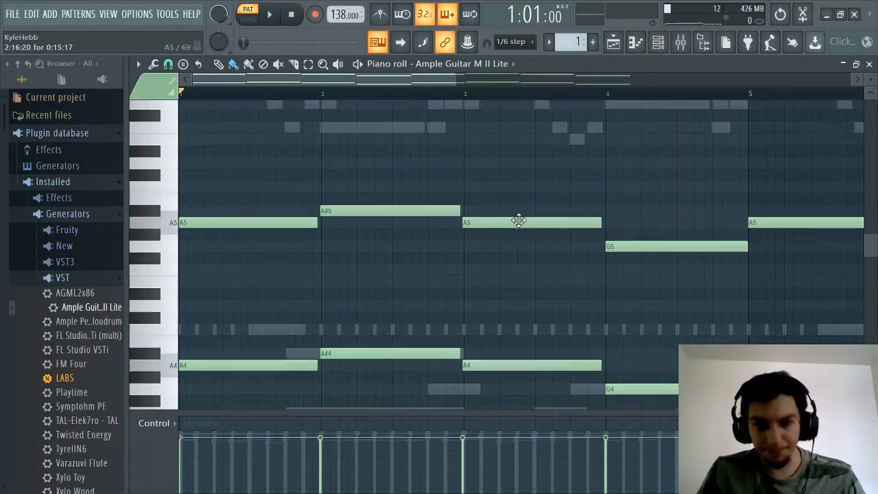
pyautogui.scroll(-4, 353, 103)
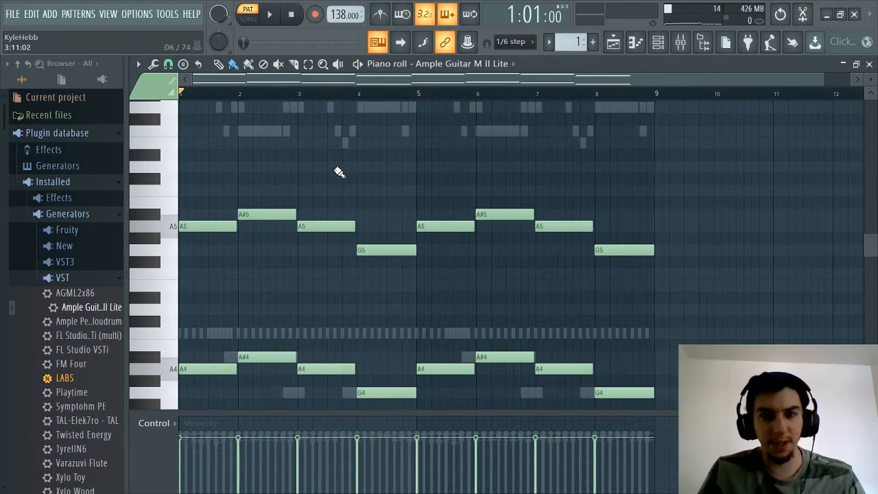
pyautogui.scroll(-4, 333, 186)
pyautogui.scroll(8, 333, 188)
pyautogui.scroll(-2, 369, 171)
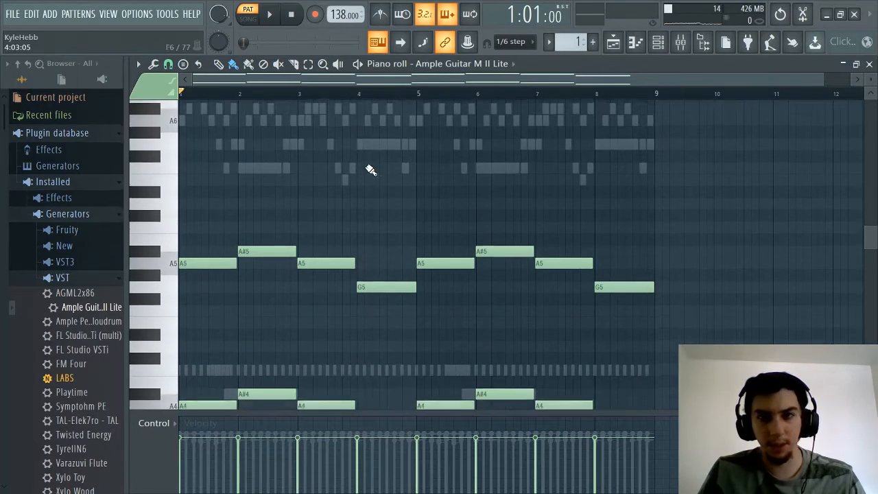
# Play the pattern and follow the Ample Guitar M II Lite #2 melody in the piano roll to check how the layers sound together
pyautogui.press('space')
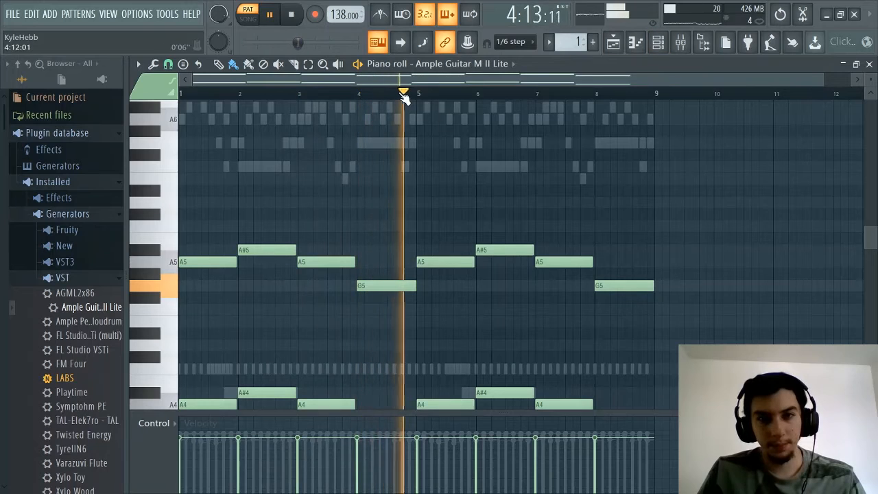
pyautogui.scroll(1, 402, 93)
pyautogui.click(465, 65)
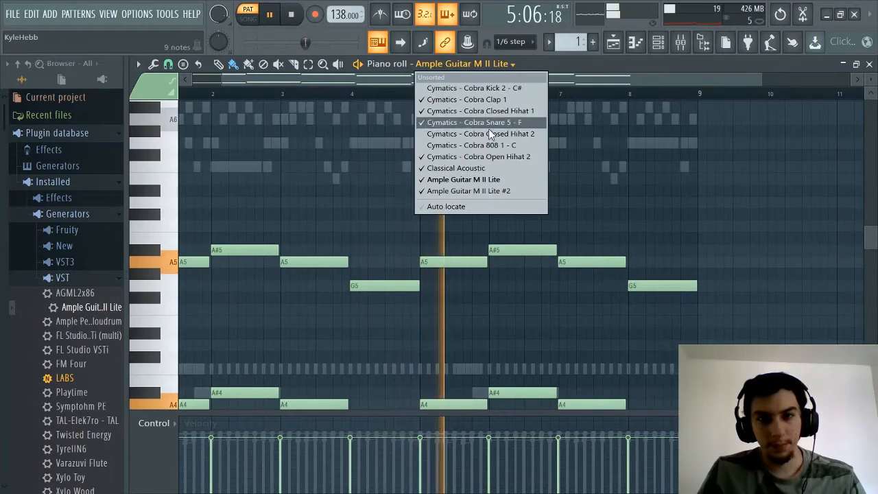
pyautogui.click(487, 191)
pyautogui.scroll(2, 352, 86)
pyautogui.moveTo(352, 83); pyautogui.dragTo(274, 82)
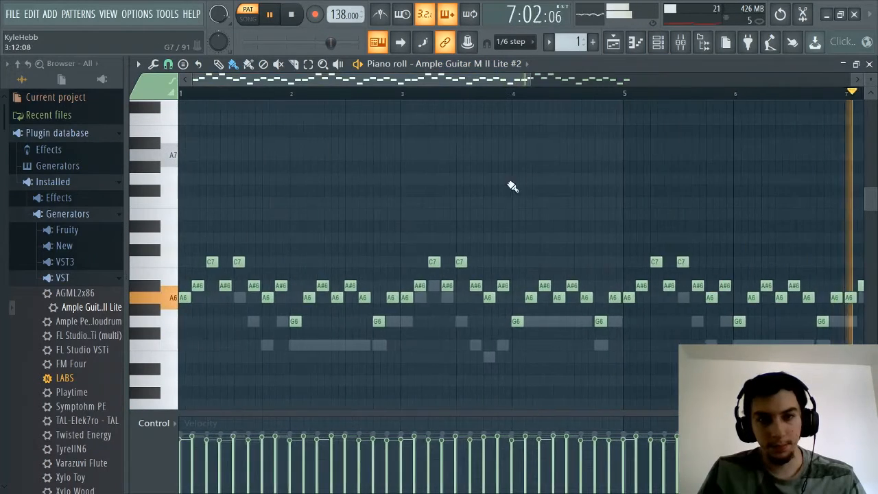
pyautogui.scroll(-2, 529, 184)
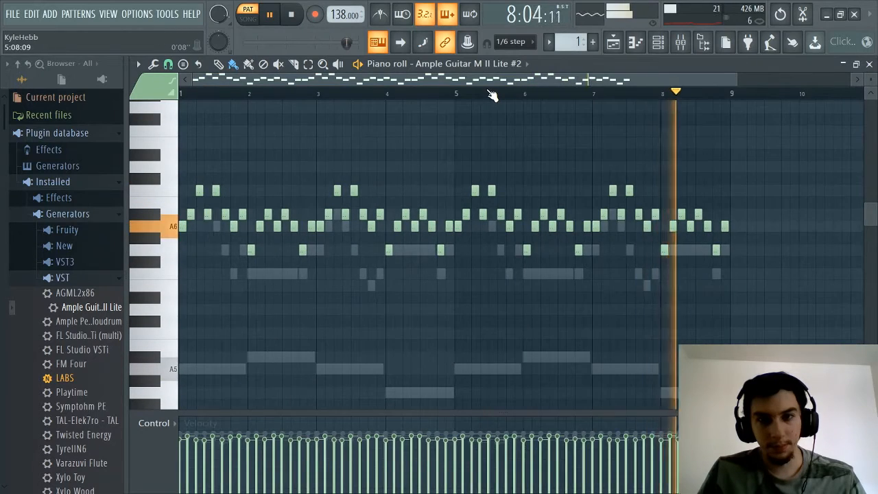
pyautogui.scroll(-1, 490, 94)
pyautogui.scroll(-2, 550, 174)
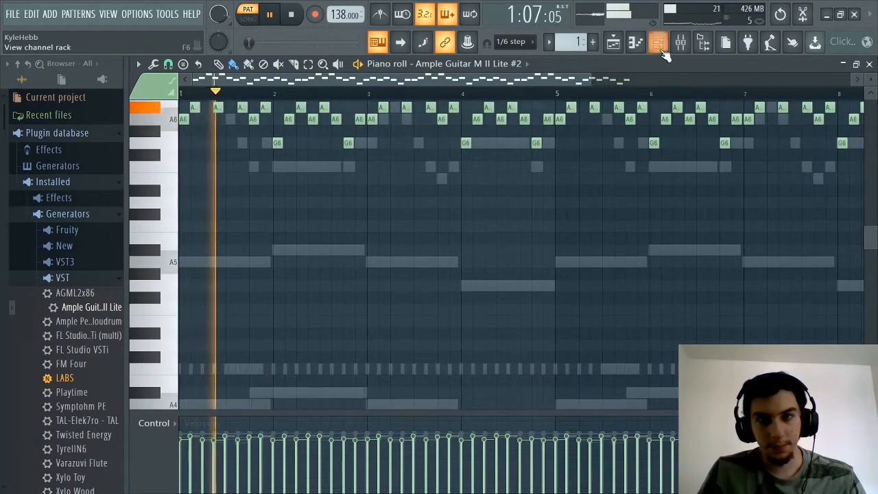
pyautogui.scroll(1, 601, 142)
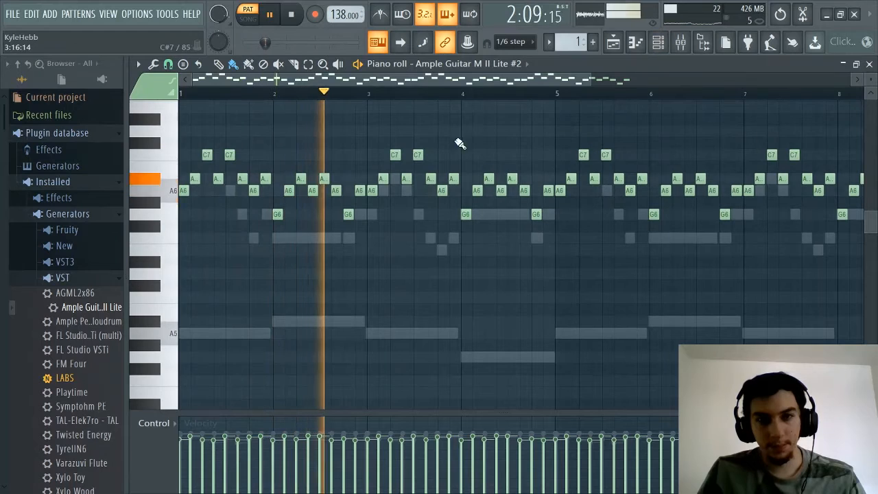
# Bring up the channel rack over the Ample Guitar M II Lite #2 piano roll, stop playback, and reposition the rack
pyautogui.scroll(-2, 421, 96)
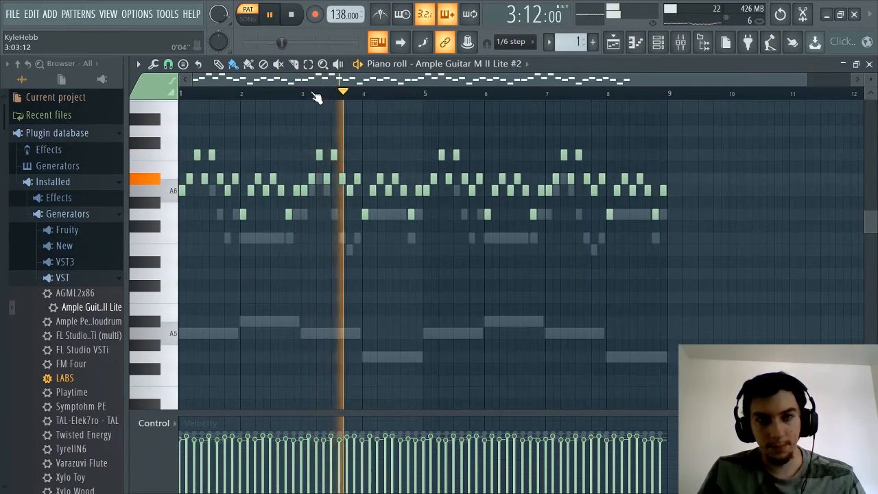
pyautogui.scroll(2, 422, 96)
pyautogui.click(657, 41)
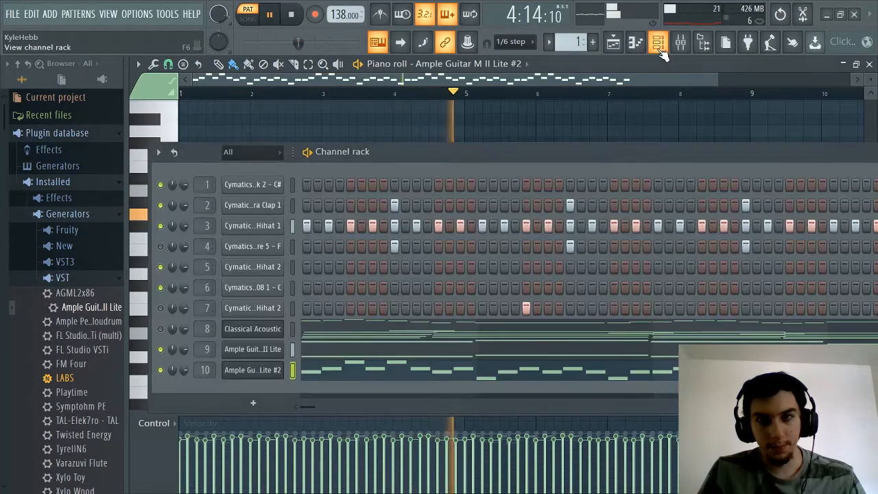
pyautogui.press('space')
pyautogui.moveTo(440, 155); pyautogui.dragTo(459, 106)
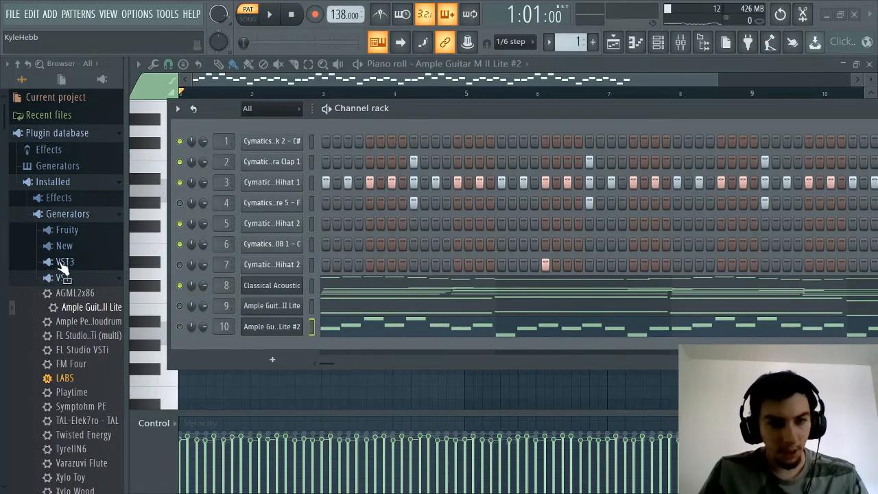
# Locate the Midi folder of the KCB Mythical Melody Kit under Desktop in the browser
pyautogui.click(59, 133)
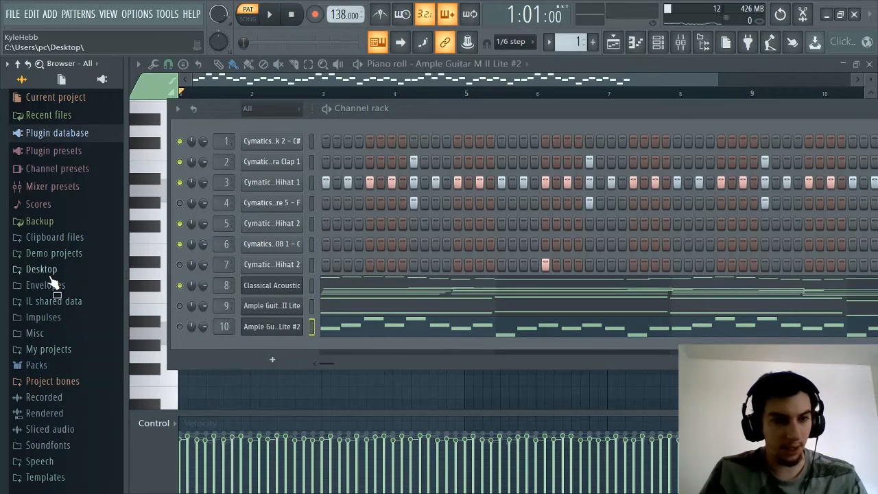
pyautogui.click(48, 366)
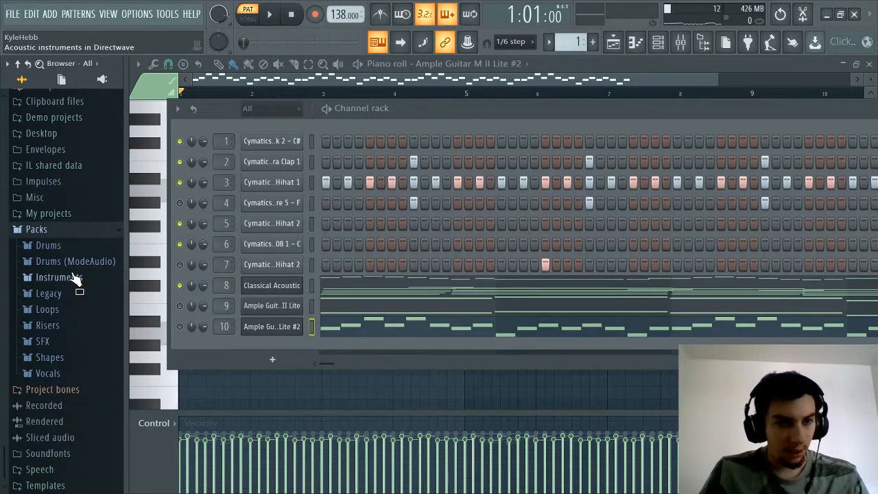
pyautogui.click(49, 232)
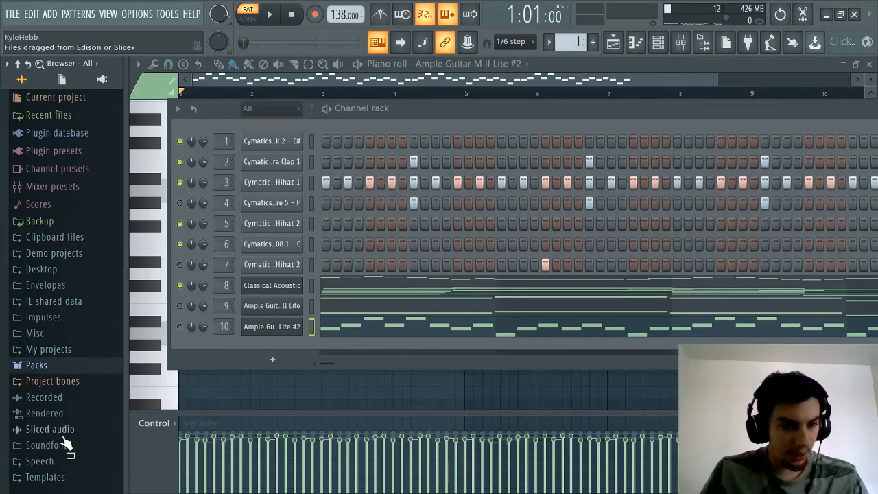
pyautogui.click(63, 269)
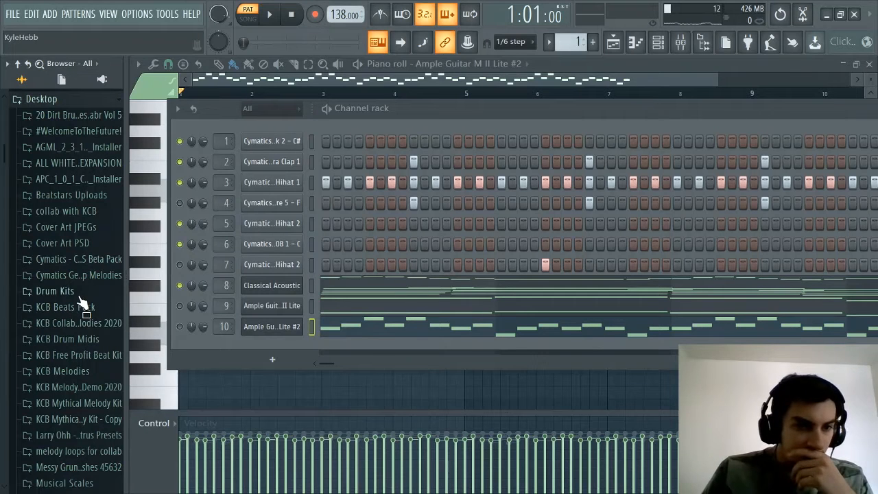
pyautogui.click(79, 403)
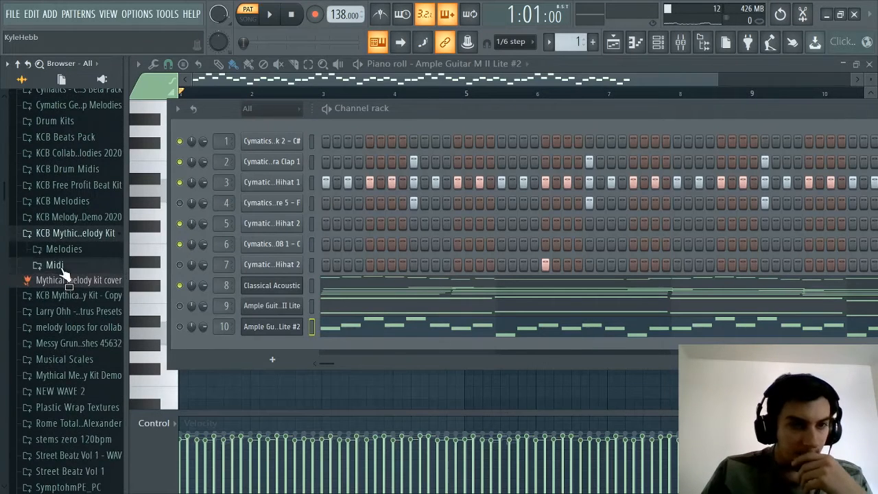
pyautogui.click(62, 268)
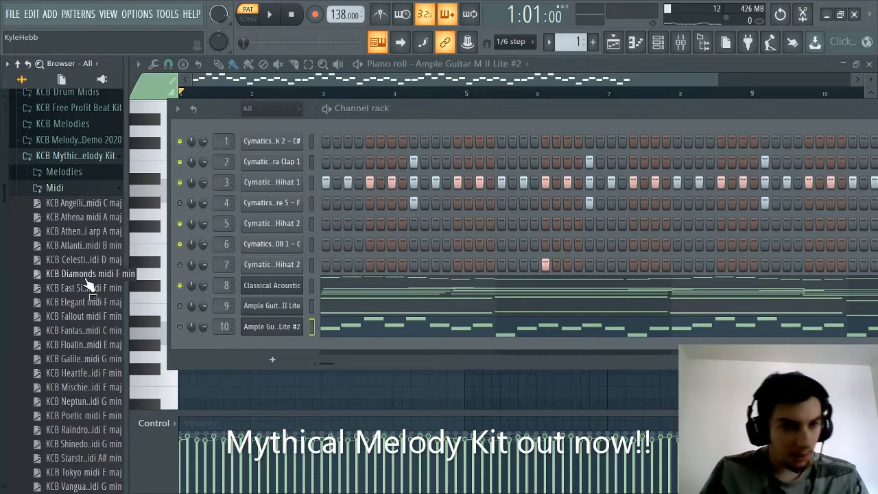
# Load the KCB Diamonds, Neptune and Poetic MIDI files in turn onto the Classical Acoustic channel and audition each with the pattern
pyautogui.moveTo(272, 286); pyautogui.dragTo(272, 286)
pyautogui.press('space')
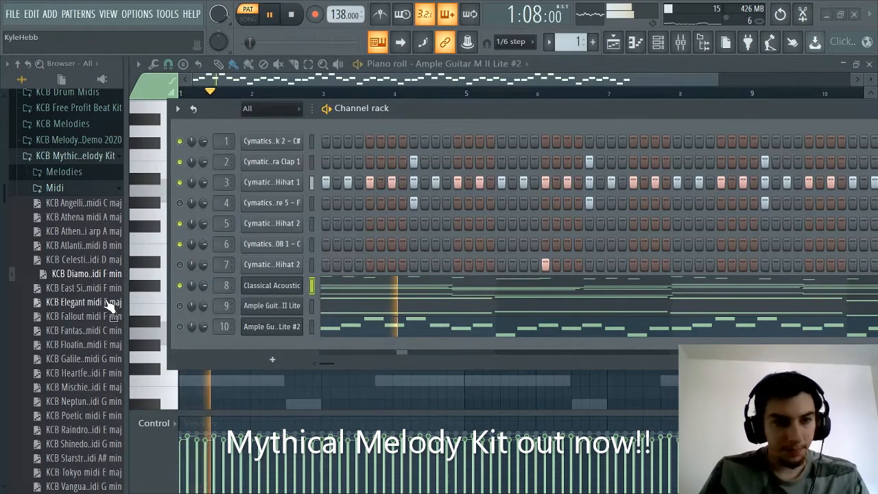
pyautogui.scroll(-4, 83, 292)
pyautogui.scroll(3, 82, 292)
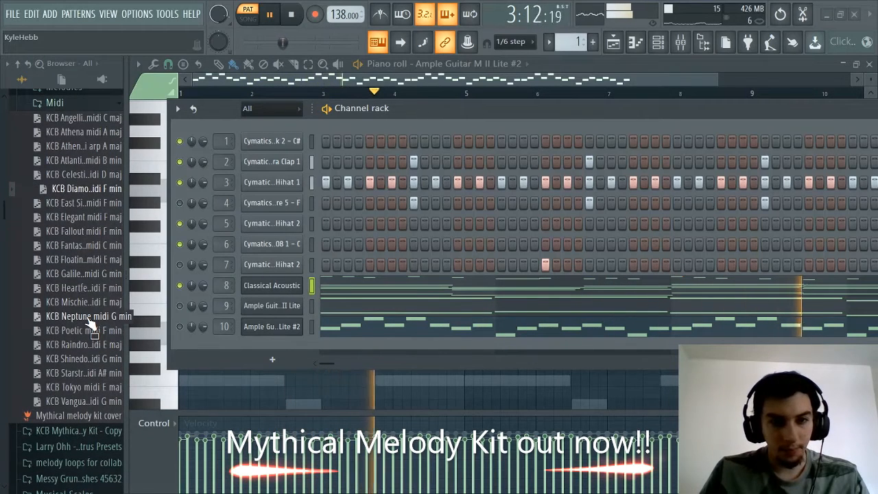
pyautogui.moveTo(89, 321); pyautogui.dragTo(273, 285)
pyautogui.press('space')
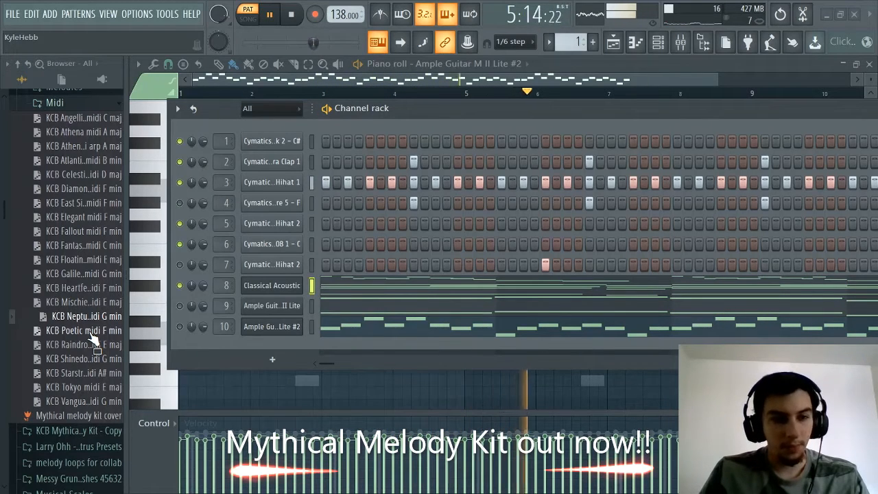
pyautogui.moveTo(93, 331); pyautogui.dragTo(257, 285)
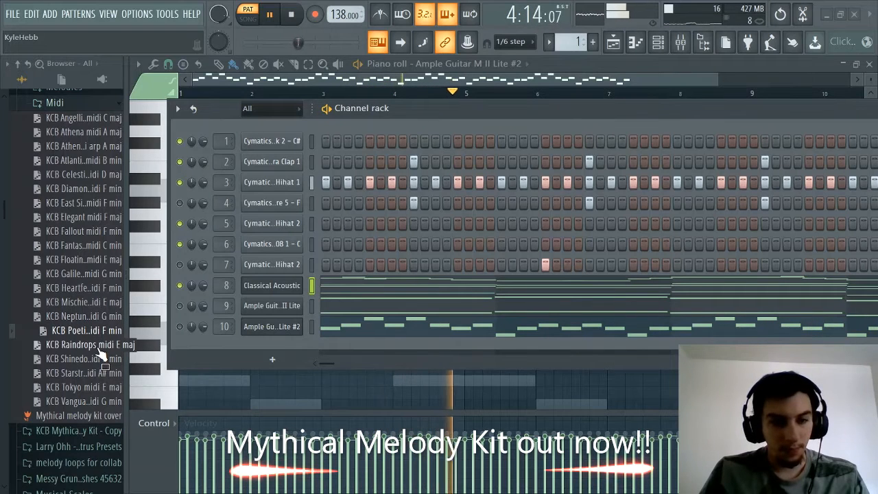
pyautogui.press('space')
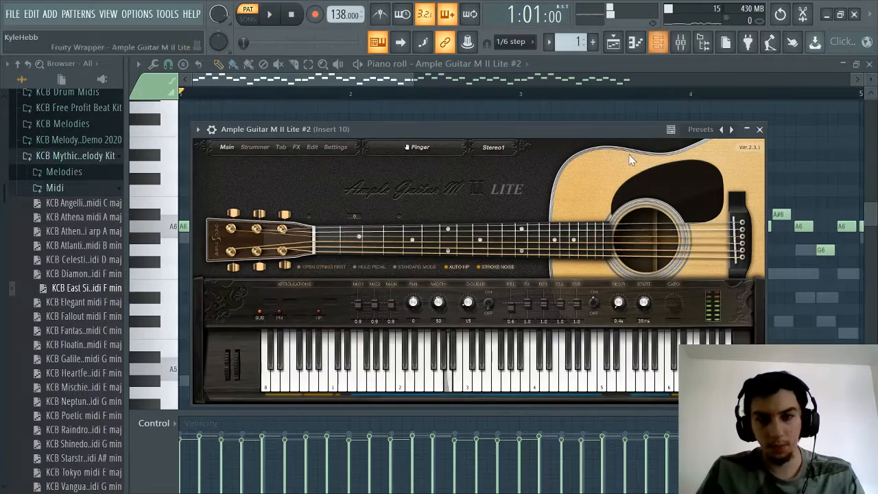
# Play a few test notes on Ample Guitar M II Lite #2 and reposition its plugin window
pyautogui.press('c')
pyautogui.press('v')
pyautogui.press('b')
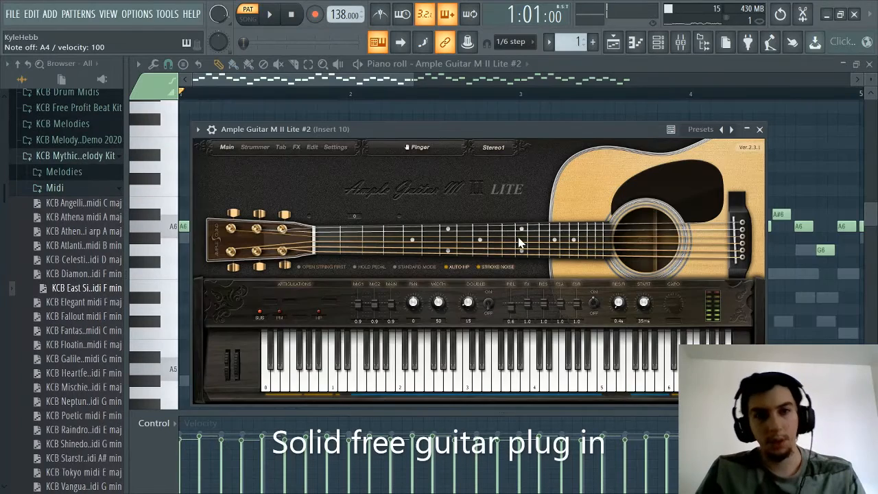
pyautogui.moveTo(439, 135); pyautogui.dragTo(415, 121)
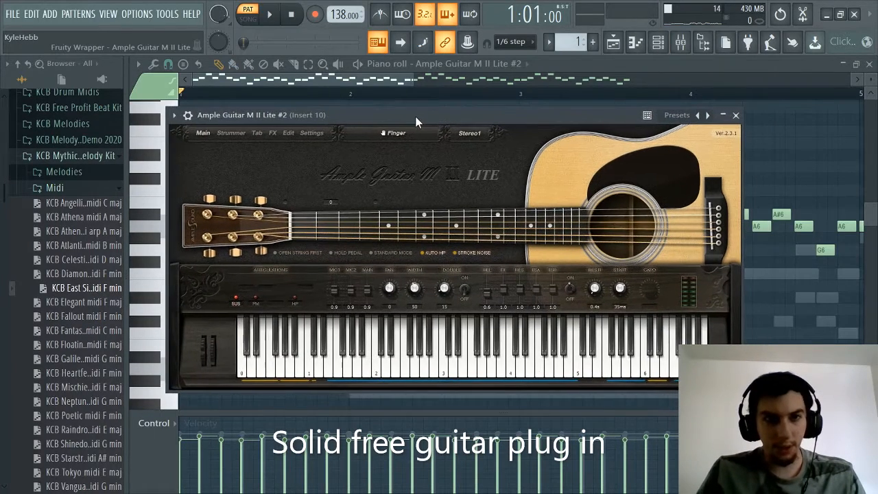
pyautogui.press('b')
# Bring the channel rack back in front of the Ample Guitar M II Lite #2 window
pyautogui.click(658, 44)
pyautogui.click(658, 44)
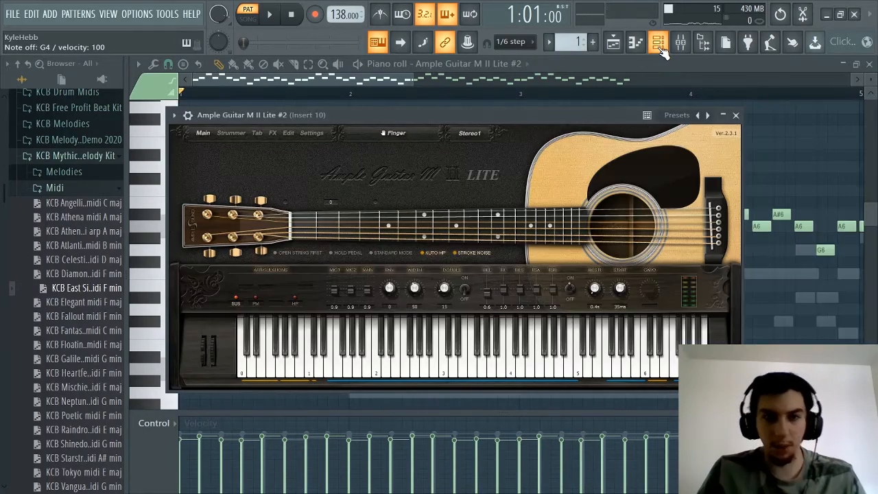
pyautogui.click(659, 46)
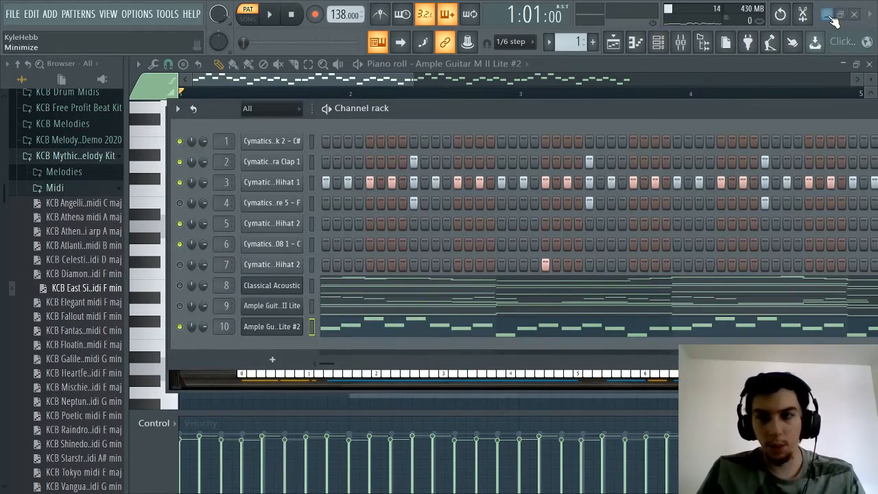
# Switch to Chrome and open the free Synth instruments category on Plugin Boutique
pyautogui.click(828, 15)
pyautogui.click(456, 480)
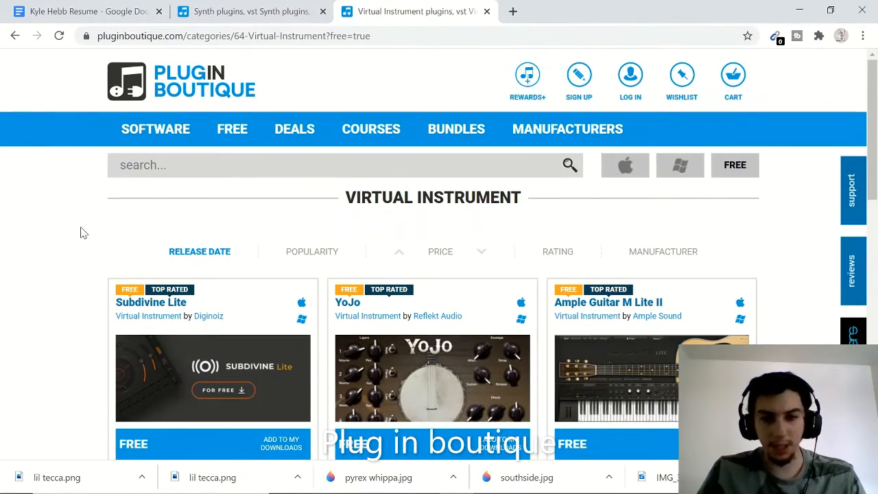
pyautogui.moveTo(245, 136)
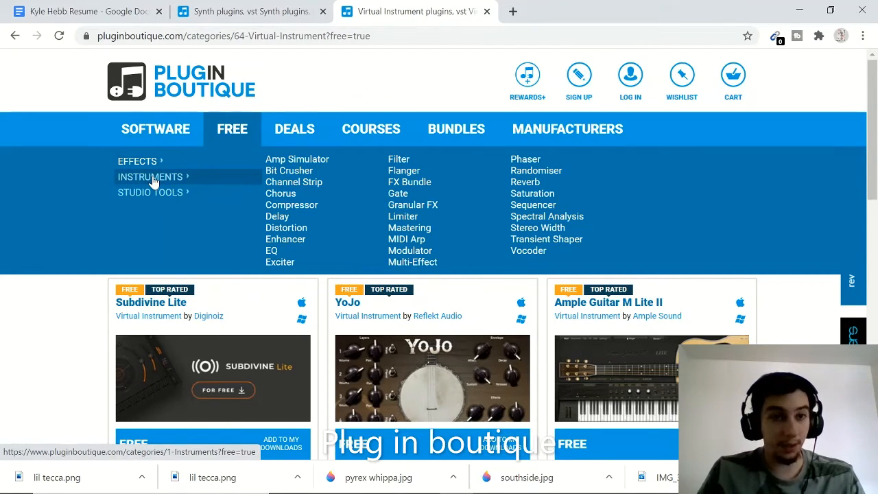
pyautogui.moveTo(154, 185)
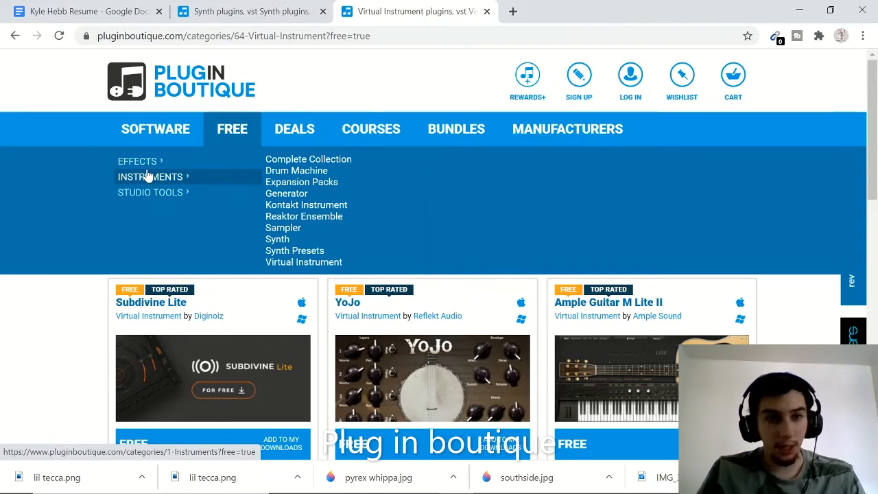
pyautogui.click(286, 245)
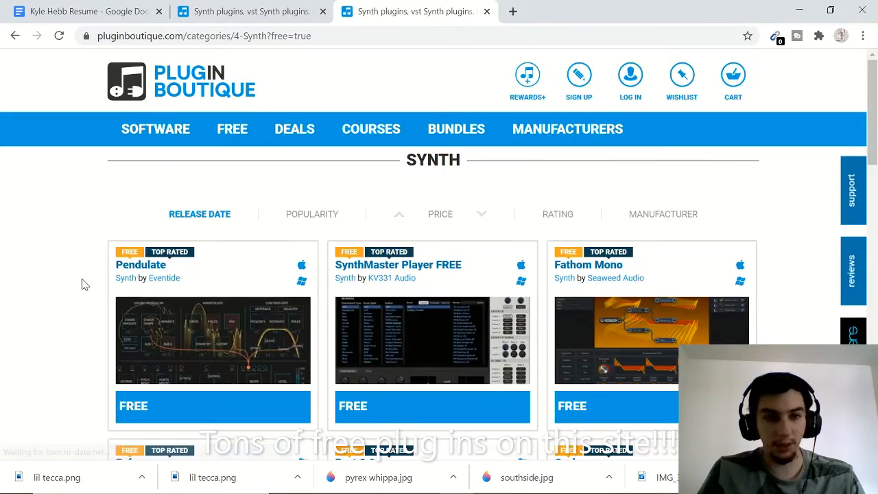
# Look through the free synth plugins on Plugin Boutique, from Pendulate and SynthMaster Player FREE down to the end of the listing
pyautogui.scroll(-4, 80, 281)
pyautogui.scroll(3, 80, 278)
pyautogui.scroll(2, 80, 278)
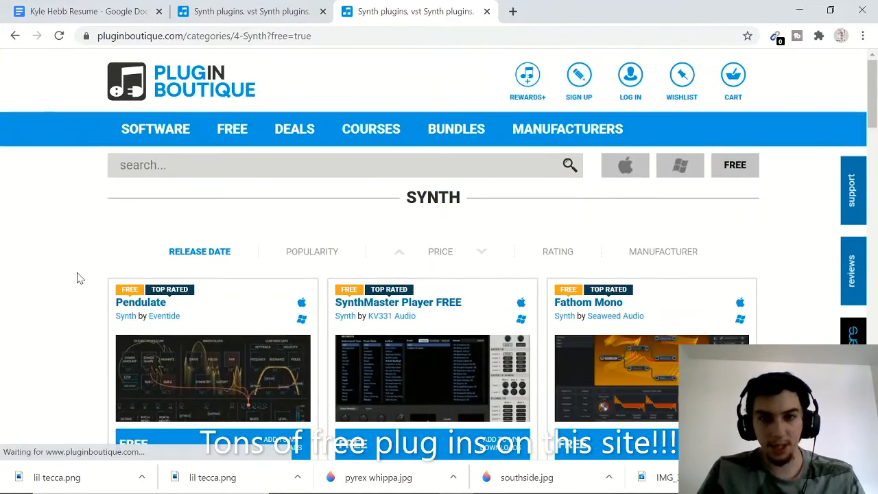
pyautogui.scroll(-2, 79, 276)
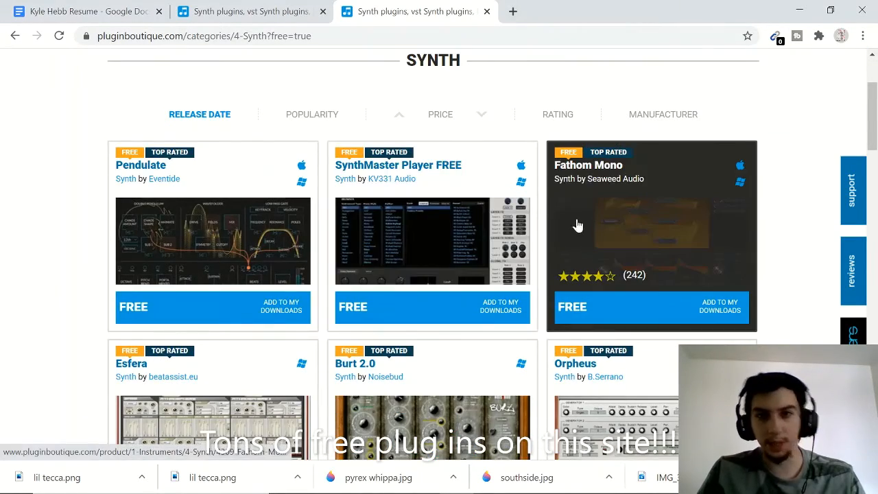
pyautogui.scroll(-15, 93, 293)
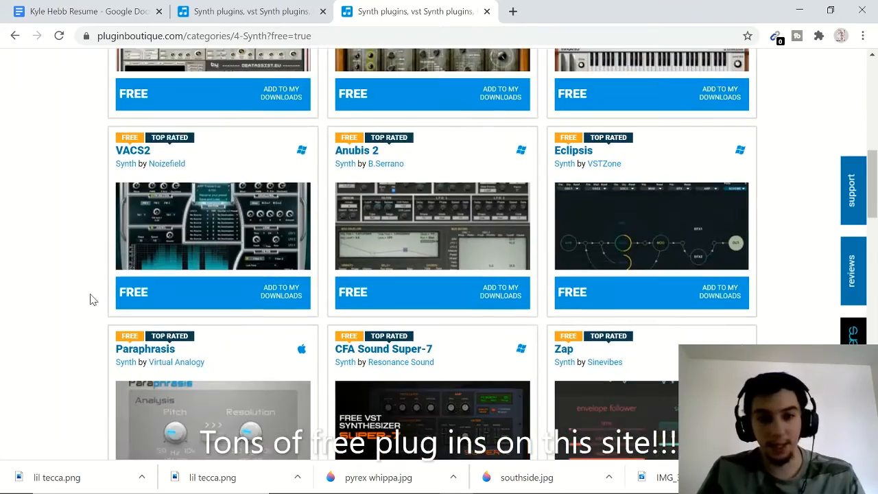
pyautogui.scroll(-16, 102, 295)
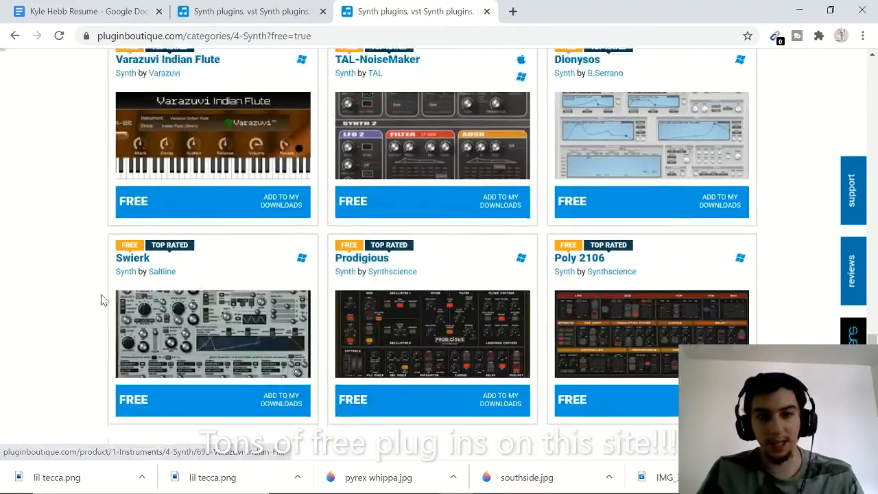
pyautogui.scroll(-20, 79, 290)
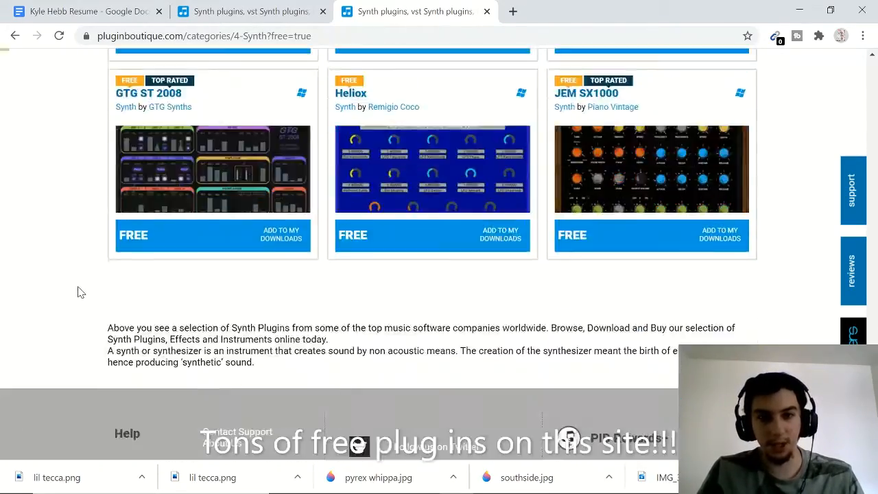
pyautogui.scroll(15, 80, 290)
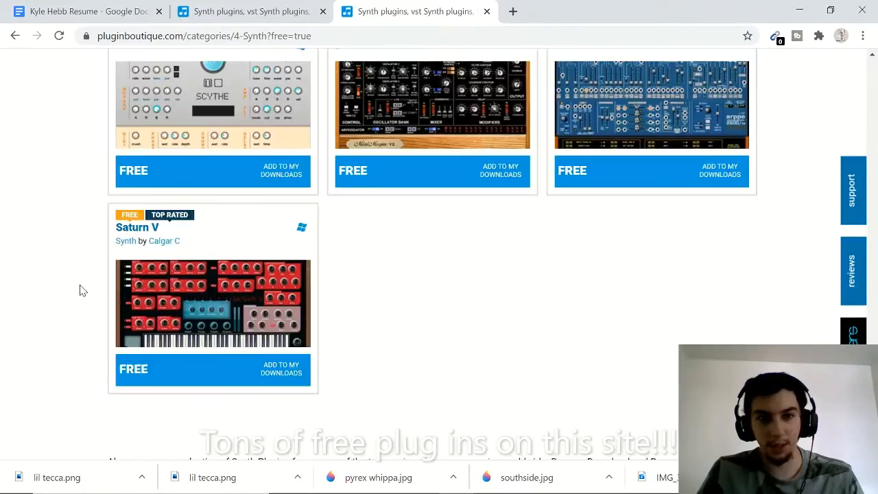
pyautogui.scroll(15, 81, 289)
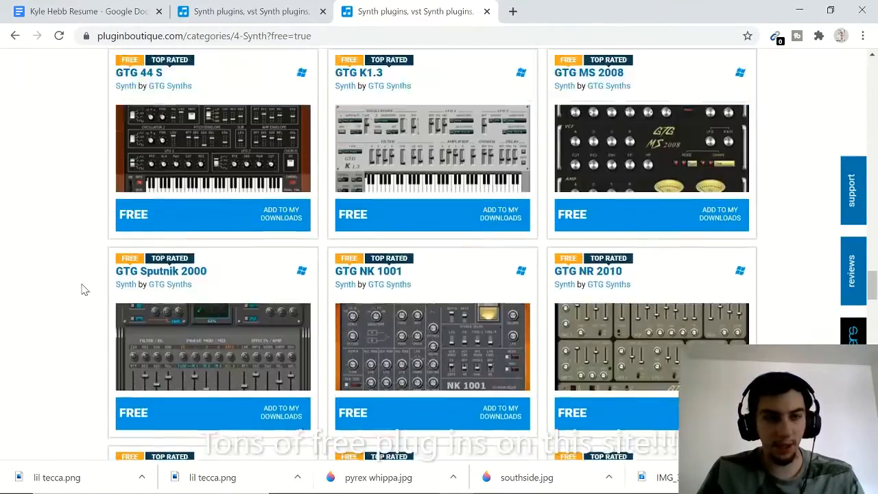
pyautogui.scroll(15, 82, 289)
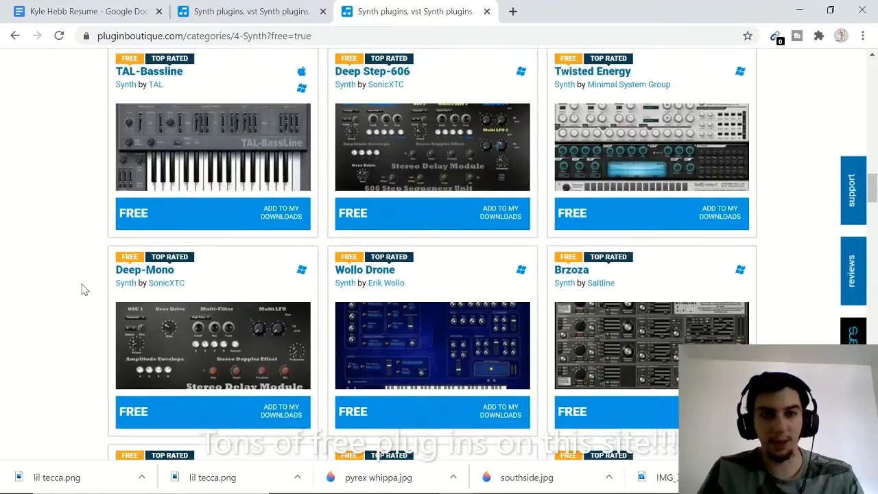
pyautogui.scroll(10, 85, 288)
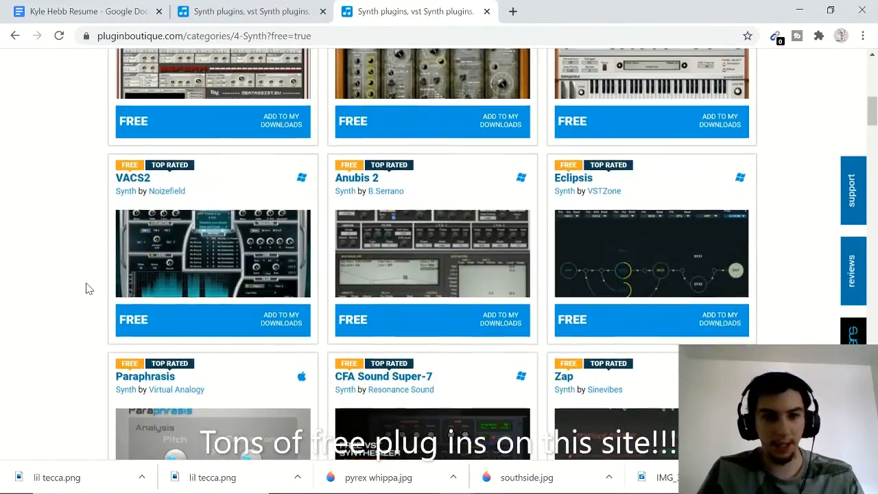
pyautogui.scroll(-3, 97, 279)
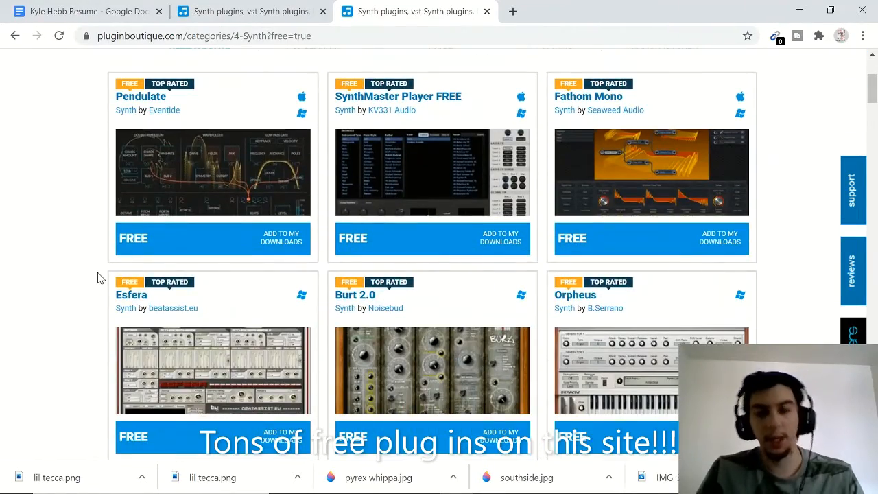
pyautogui.scroll(-5, 98, 277)
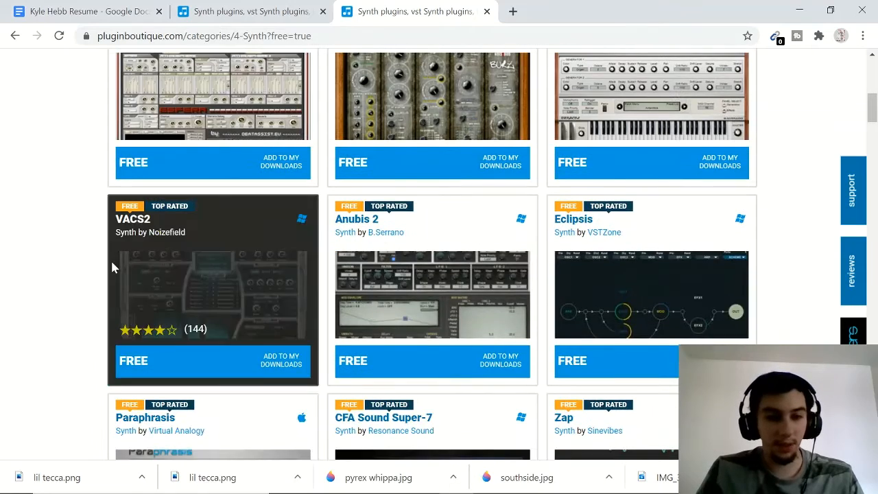
# Open the free Virtual Instrument category on Plugin Boutique
pyautogui.scroll(8, 82, 267)
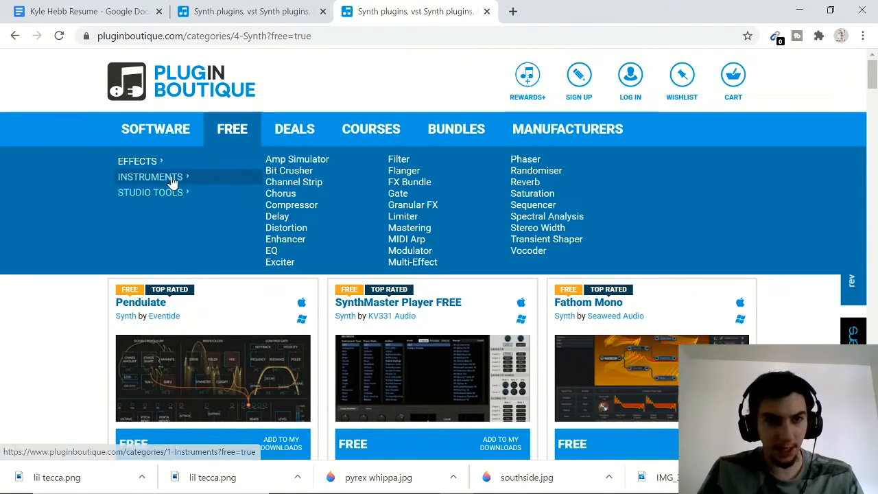
pyautogui.moveTo(172, 180)
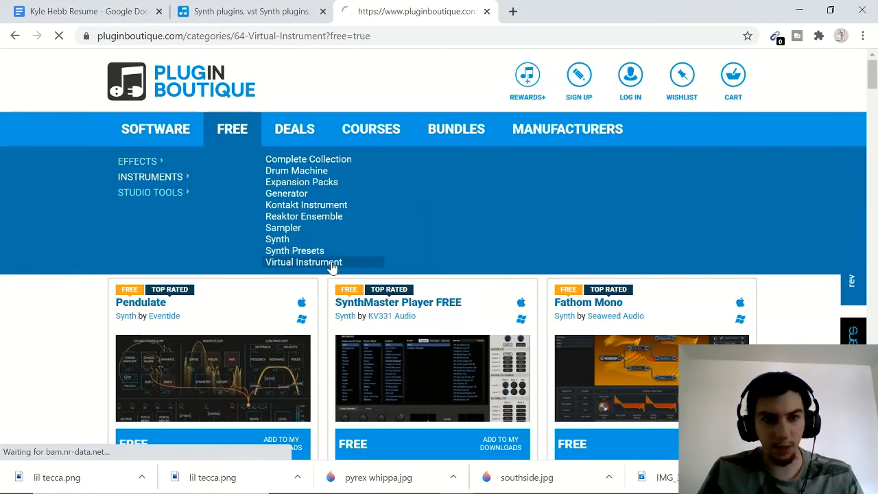
# Look over the free virtual instruments on Plugin Boutique as far as Ample Guitar M Lite II and minimize the browser
pyautogui.scroll(-2, 65, 290)
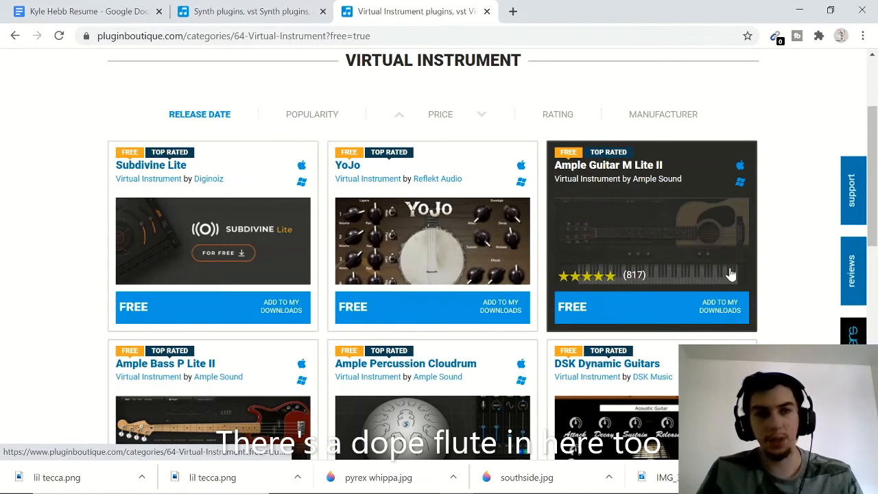
pyautogui.click(800, 12)
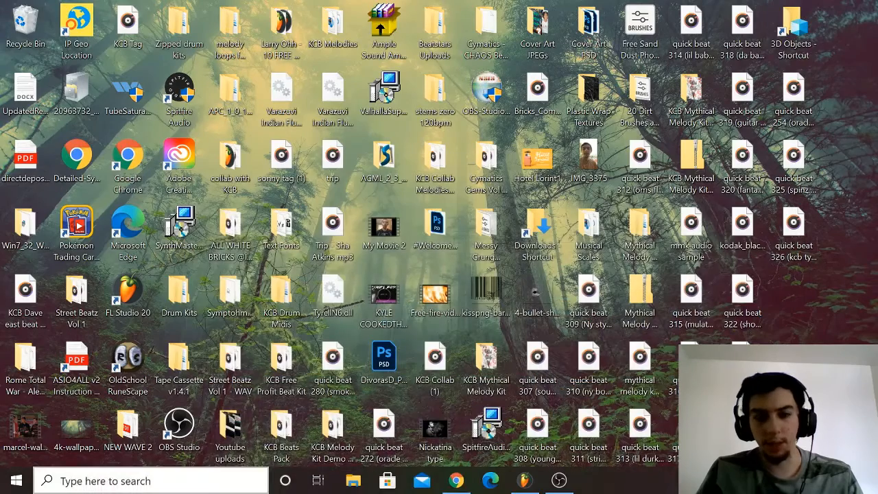
# Open the VST2 folder inside Program Files > Common Files on Local Disk (C:) in File Explorer
pyautogui.click(17, 481)
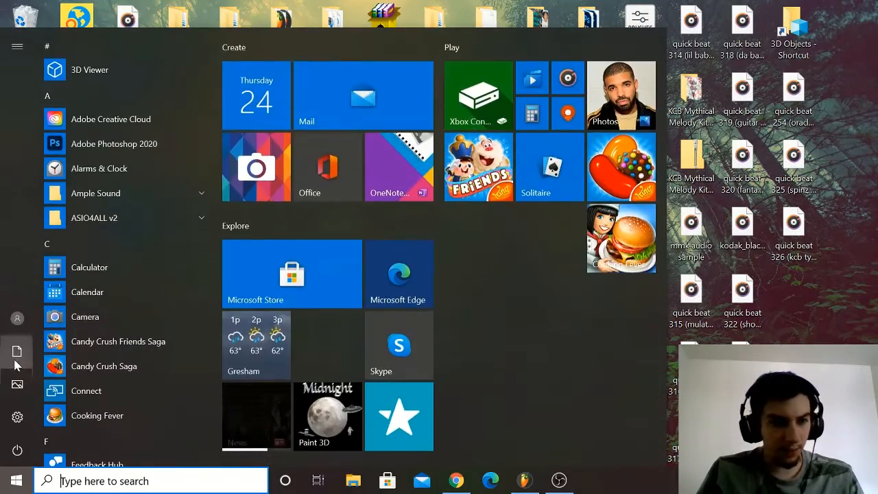
pyautogui.click(17, 351)
pyautogui.scroll(-1, 134, 260)
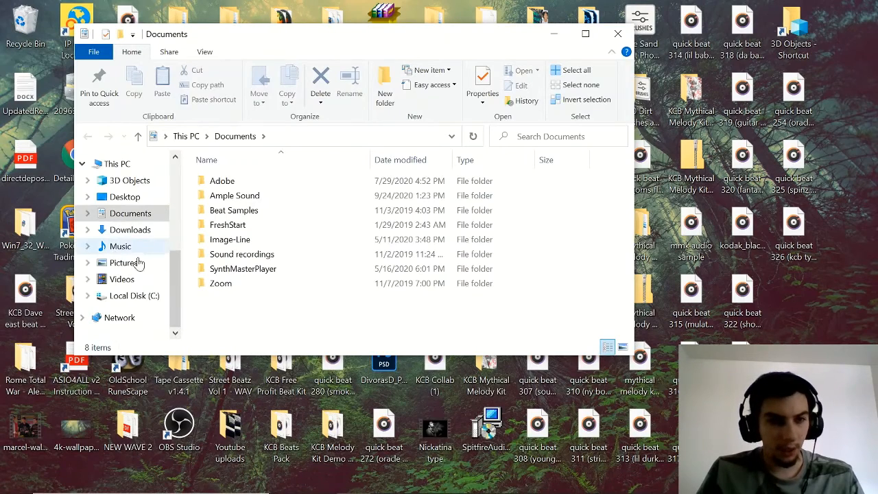
pyautogui.click(139, 297)
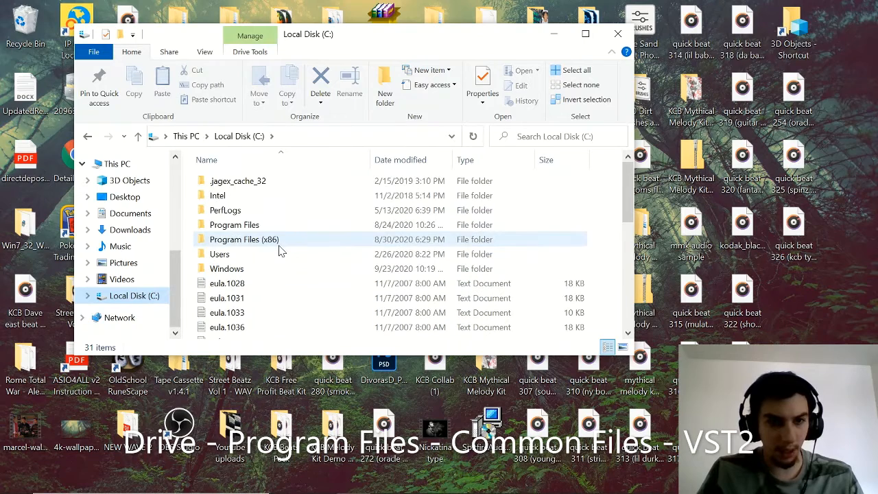
pyautogui.doubleClick(258, 226)
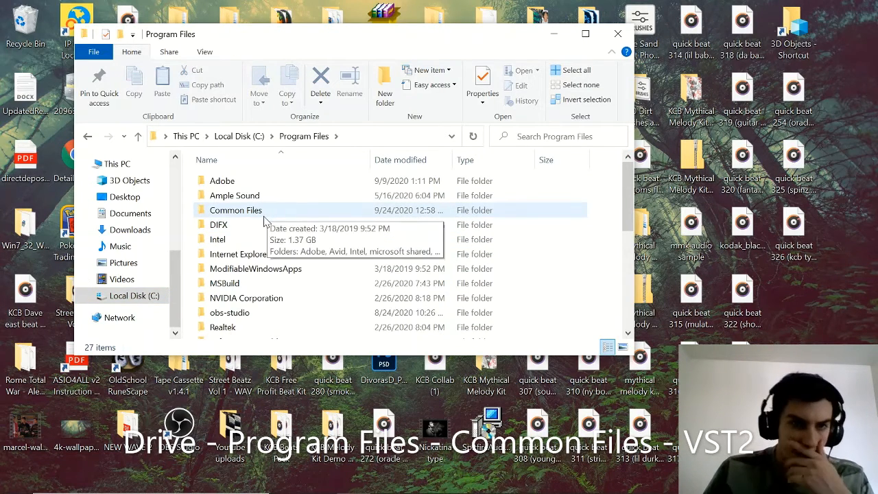
pyautogui.doubleClick(268, 213)
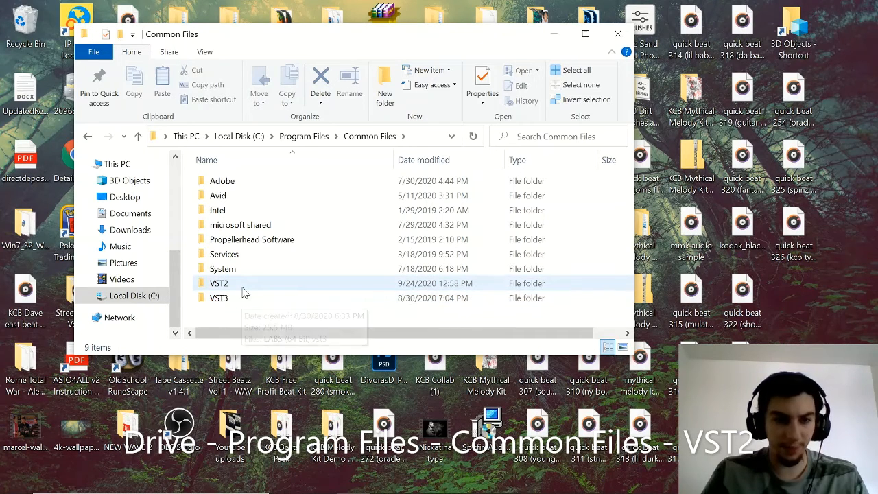
pyautogui.doubleClick(244, 286)
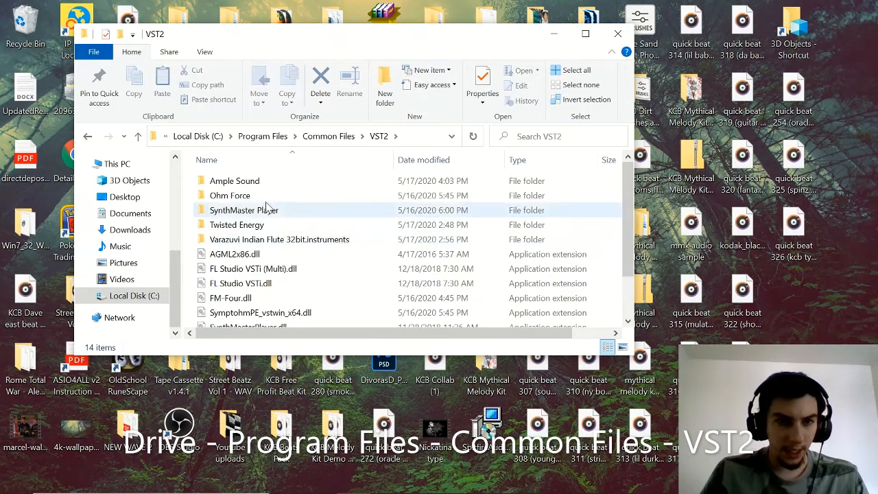
# Examine the plugin files in the Ample Sound folder, return to VST2 and close File Explorer
pyautogui.doubleClick(234, 182)
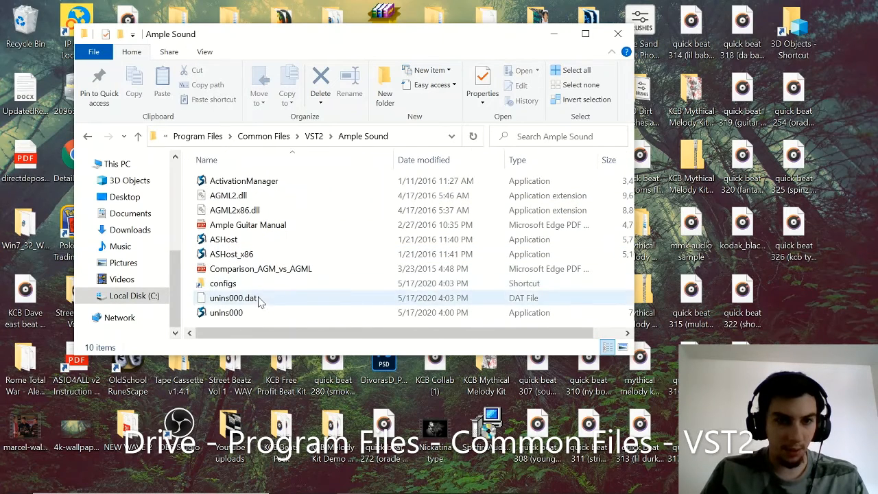
pyautogui.click(87, 136)
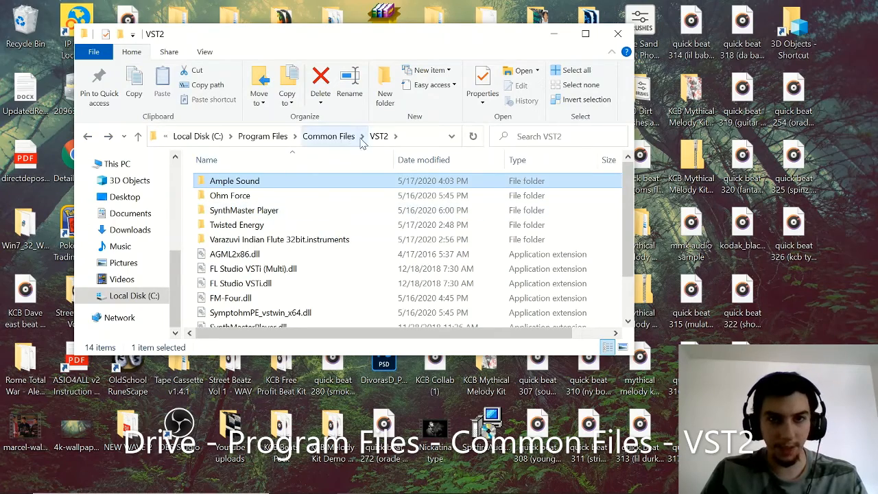
pyautogui.click(617, 34)
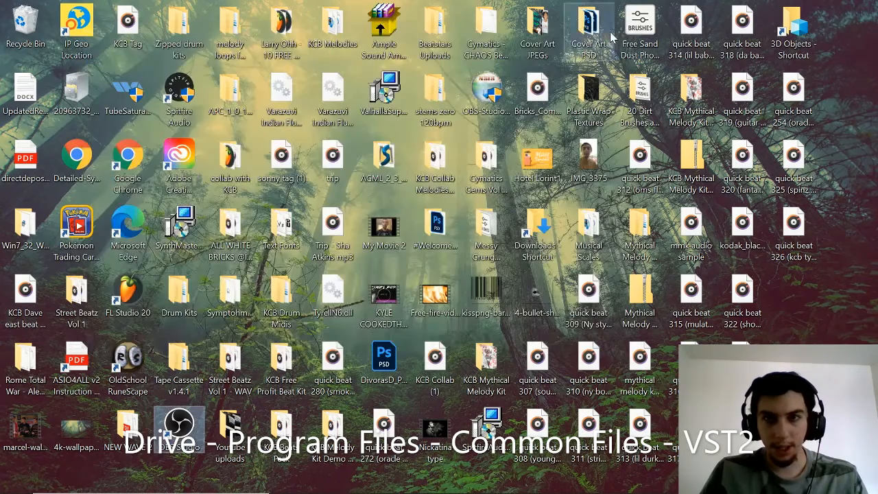
# Switch to FL Studio, review the plugin search paths in the Plugin Manager and close it
pyautogui.click(525, 486)
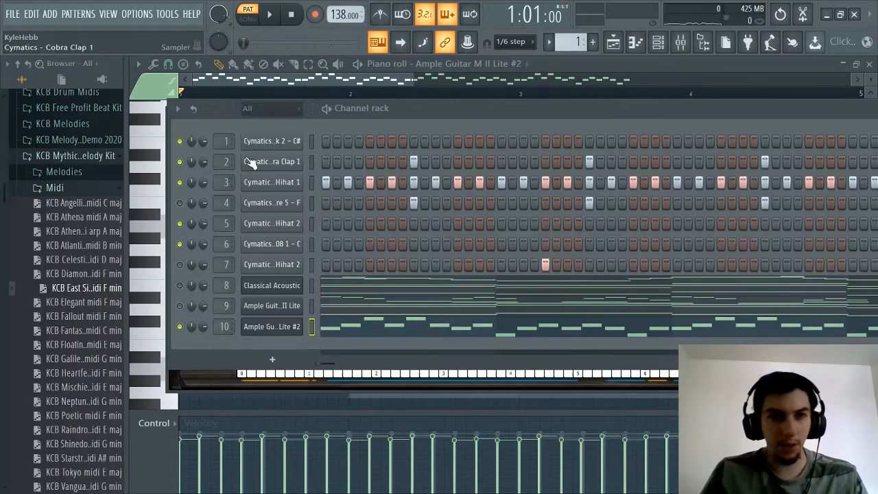
pyautogui.click(137, 15)
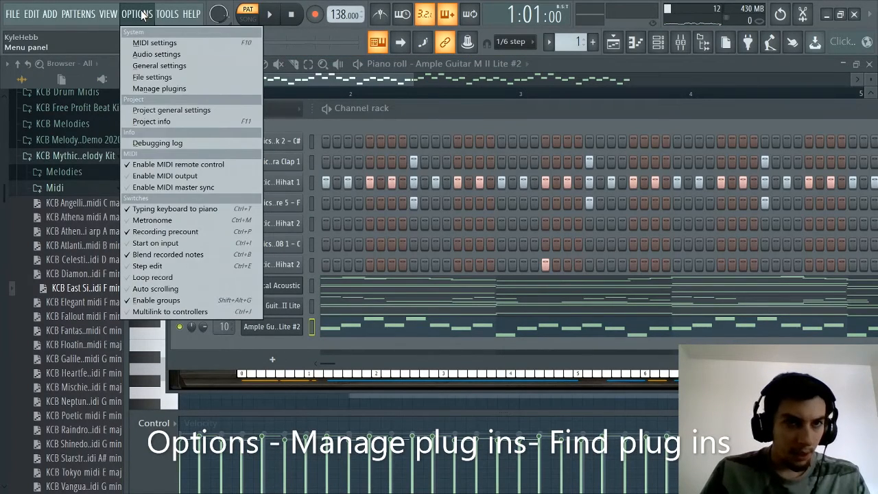
pyautogui.click(148, 87)
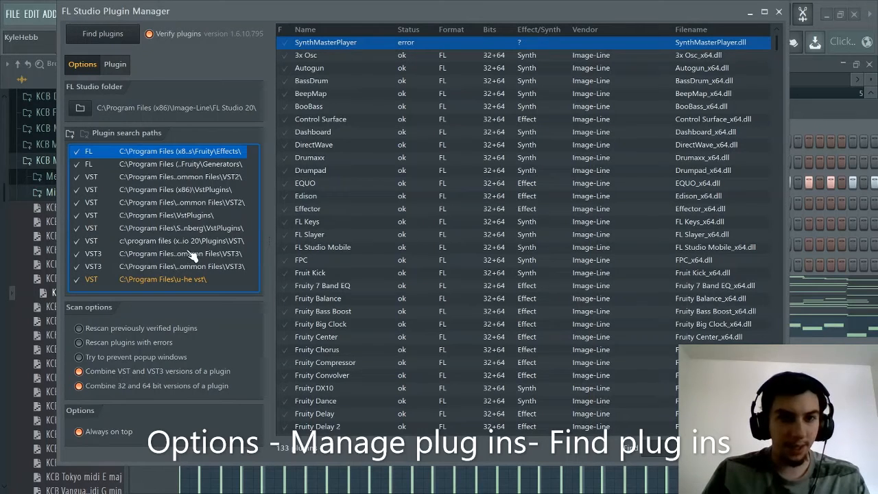
pyautogui.click(779, 12)
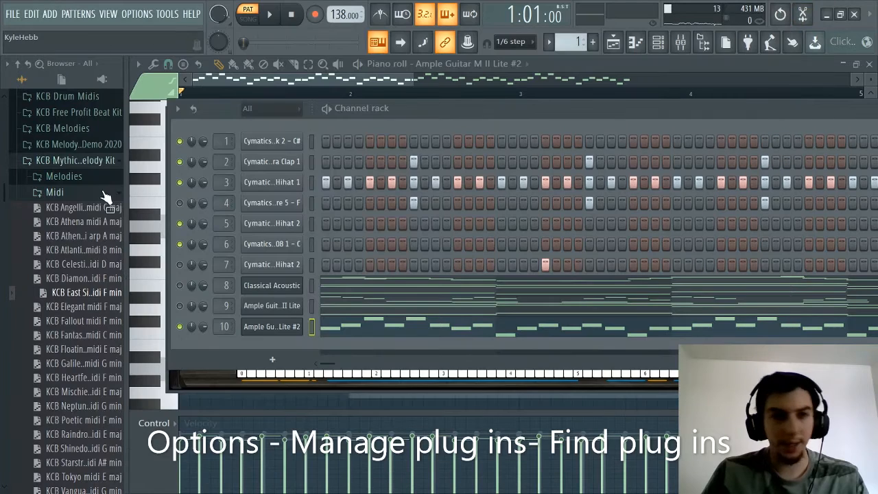
# Expand the installed VST generators in the plugin database and add another Ample Guitar M II Lite channel to the channel rack
pyautogui.scroll(10, 80, 175)
pyautogui.click(55, 133)
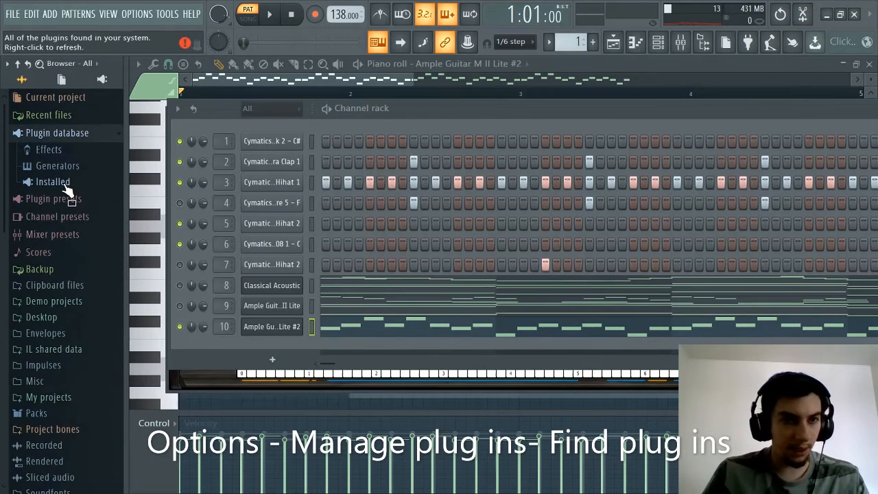
pyautogui.click(61, 182)
pyautogui.click(83, 216)
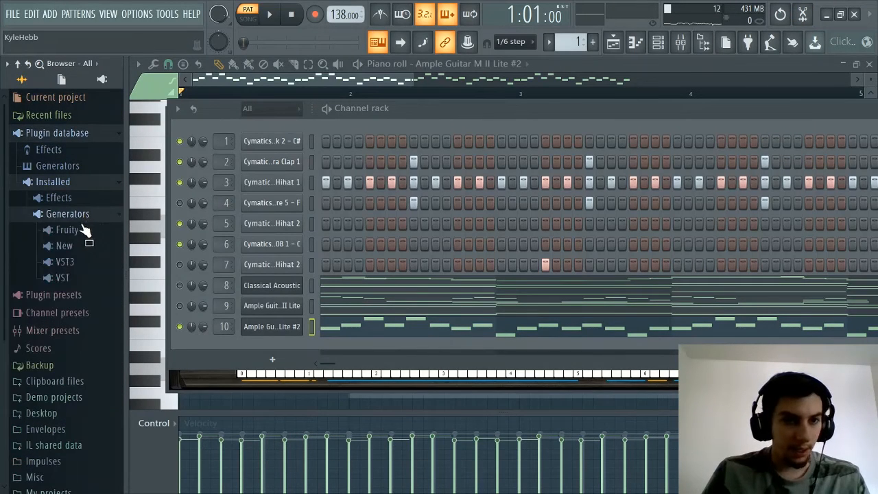
pyautogui.click(79, 282)
pyautogui.scroll(-3, 116, 244)
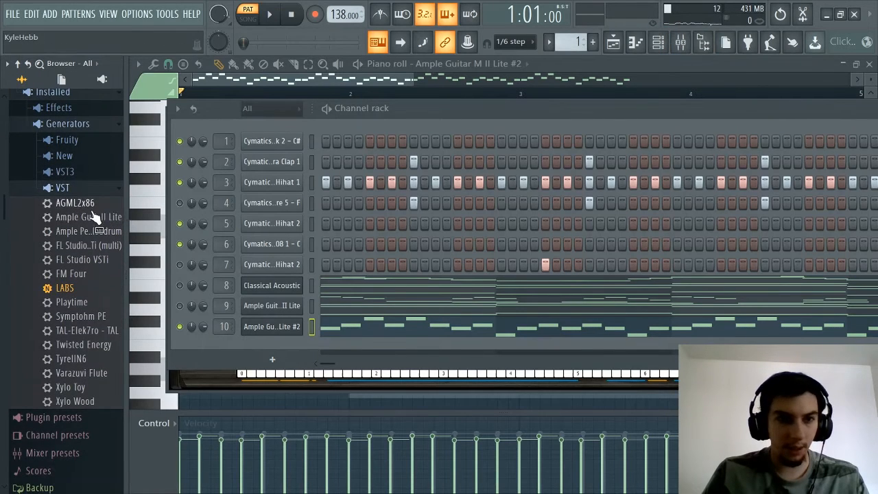
pyautogui.moveTo(271, 309); pyautogui.dragTo(269, 353)
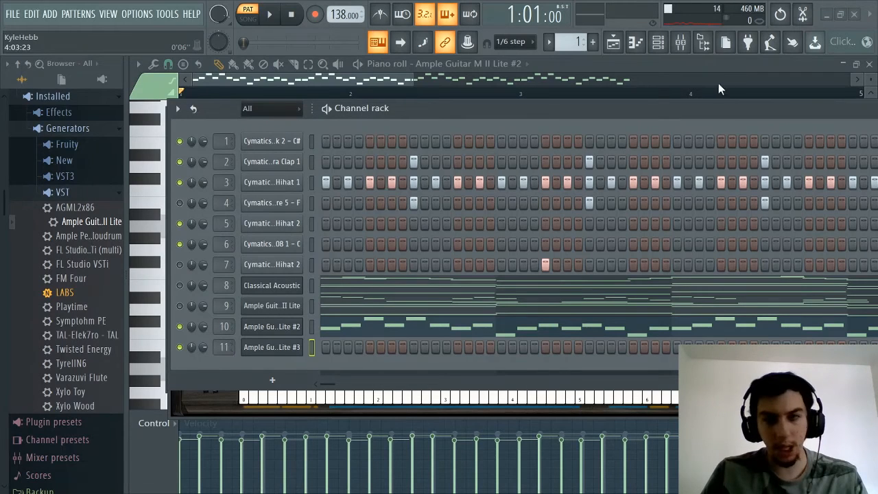
# Hide the piano roll and channel rack, and reposition the Ample Guitar M II Lite #3 window over the playlist
pyautogui.click(636, 43)
pyautogui.click(643, 45)
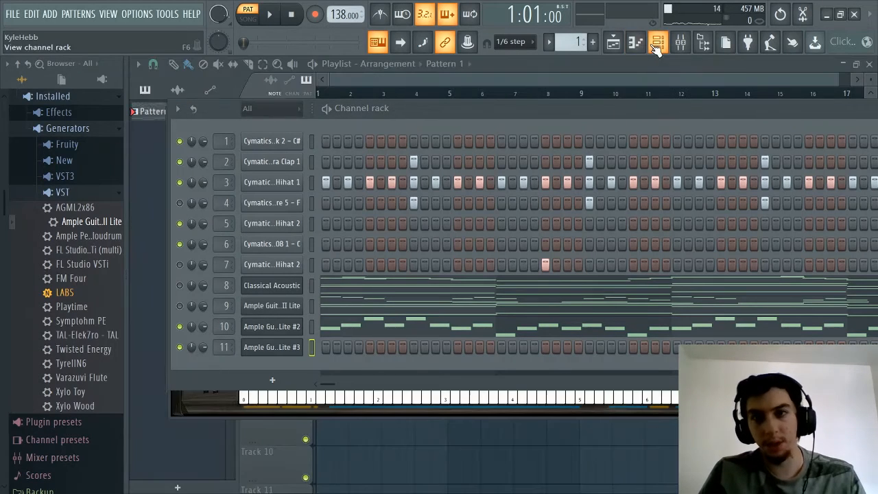
pyautogui.click(656, 48)
pyautogui.moveTo(513, 136)
pyautogui.mouseDown()
pyautogui.moveTo(513, 125)
pyautogui.moveTo(539, 128)
pyautogui.moveTo(517, 137)
pyautogui.moveTo(524, 146)
pyautogui.mouseUp()
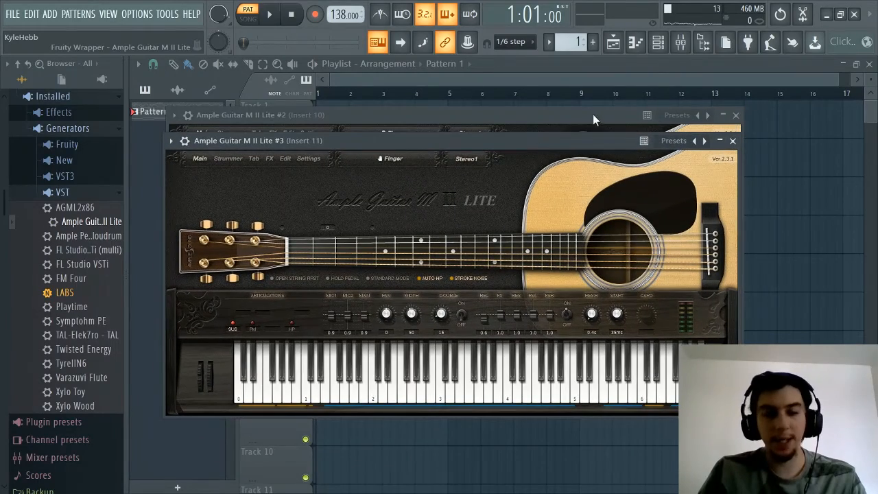